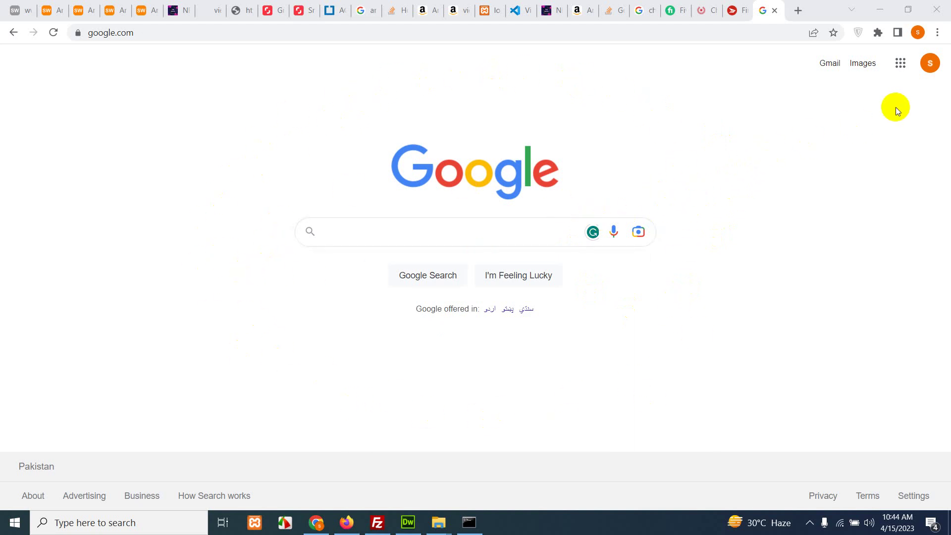
- Go to the browser's extensions page and open the Chrome Web Store from there
click(938, 32)
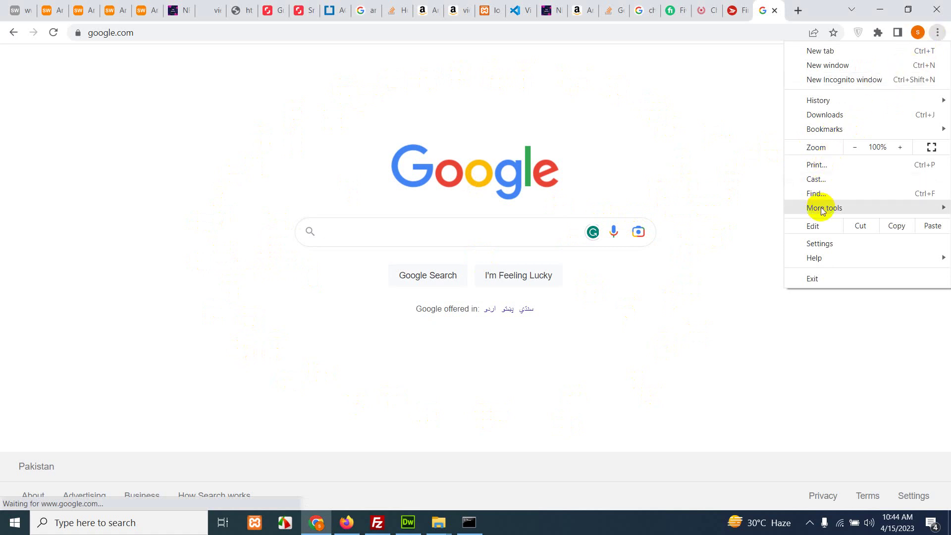
mouse_move(820, 207)
click(660, 271)
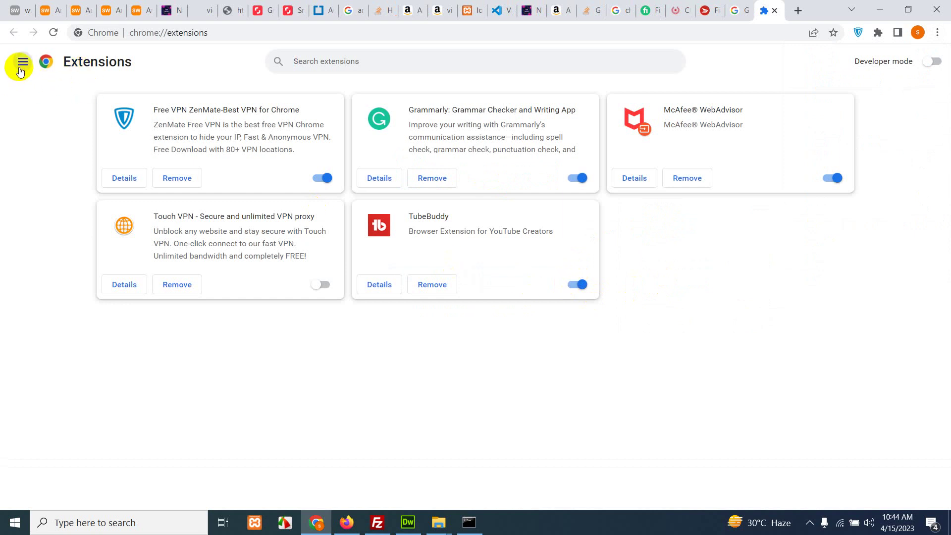
click(22, 63)
click(58, 491)
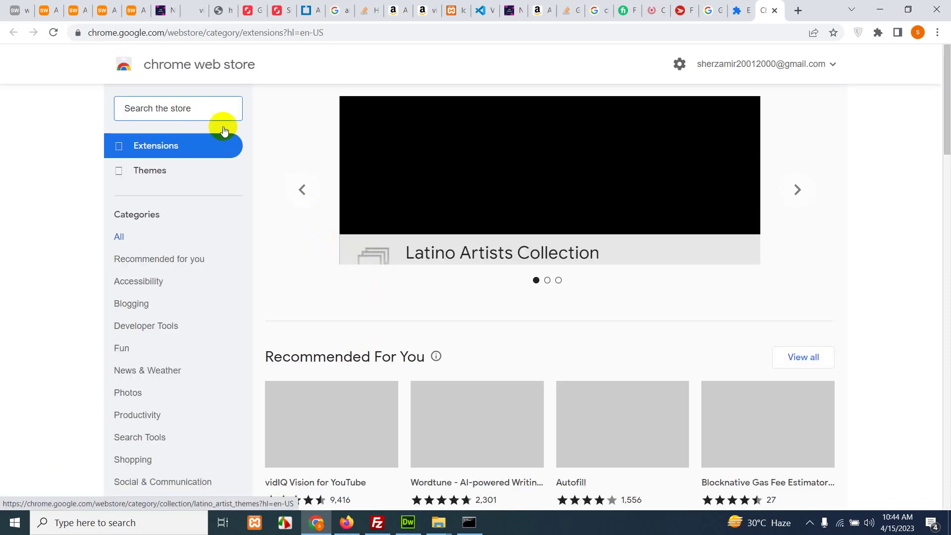
- Search the Chrome Web Store for "webscraper.io"
click(197, 108)
text(webs)
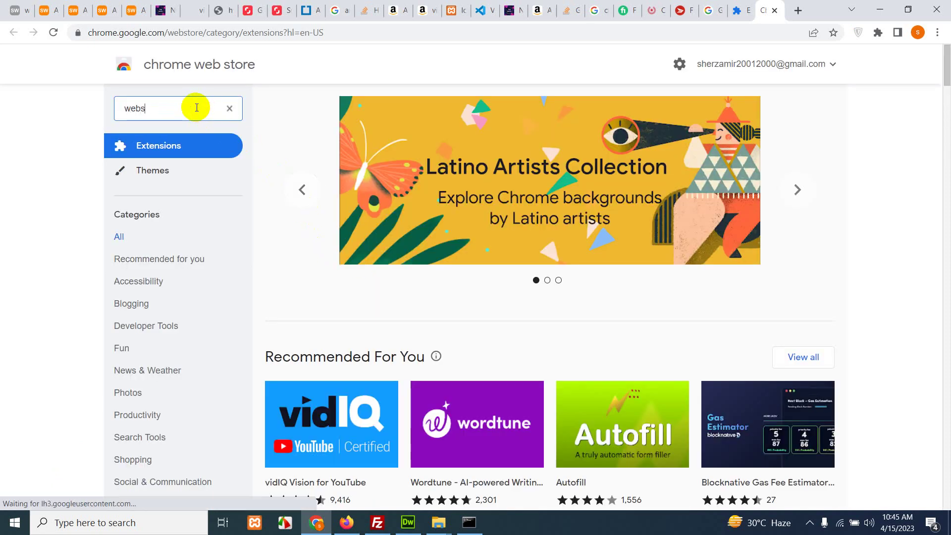
text(craper)
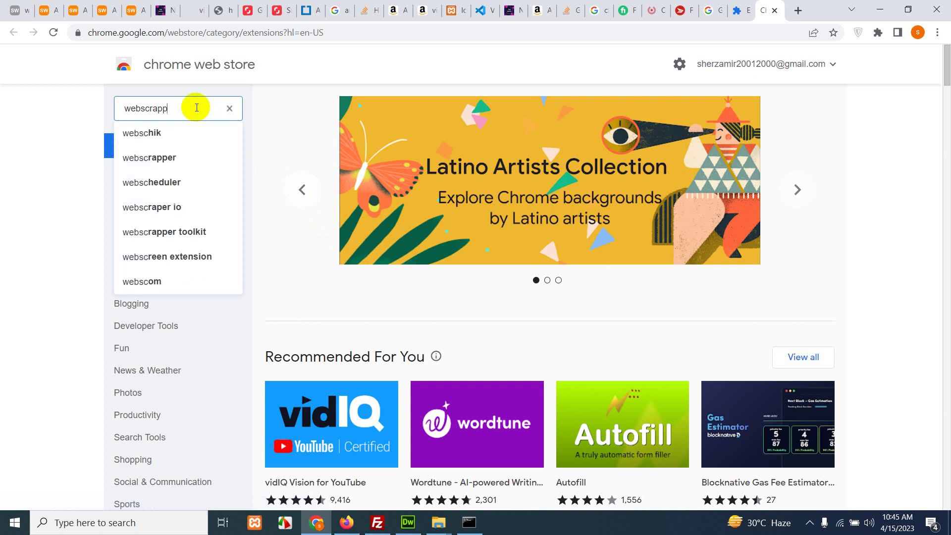
text(,)
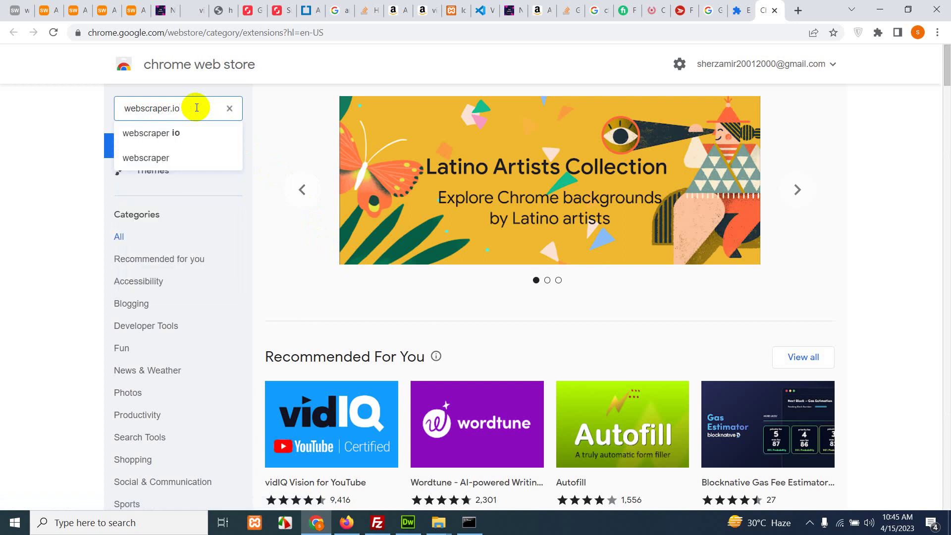
key(Return)
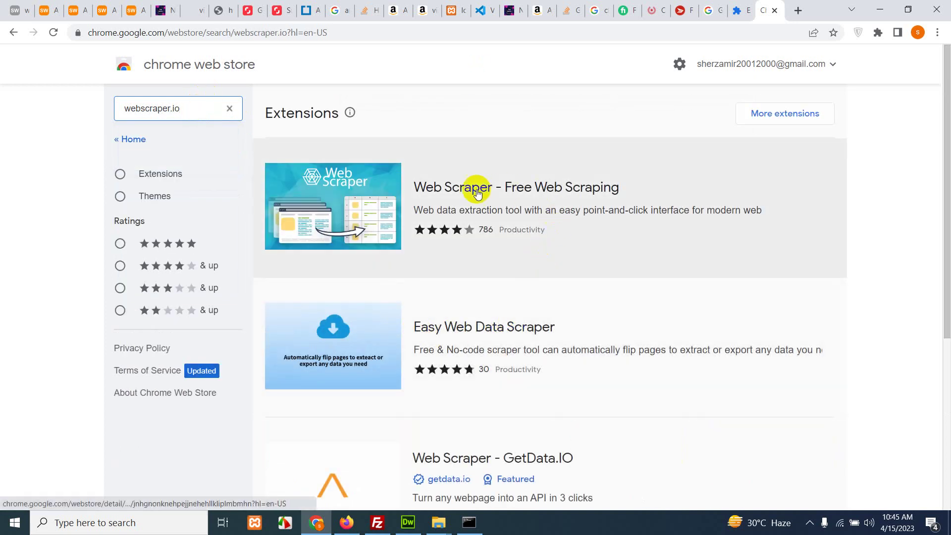
- Install the "Web Scraper - Free Web Scraping" extension from its store page and approve adding it
click(448, 197)
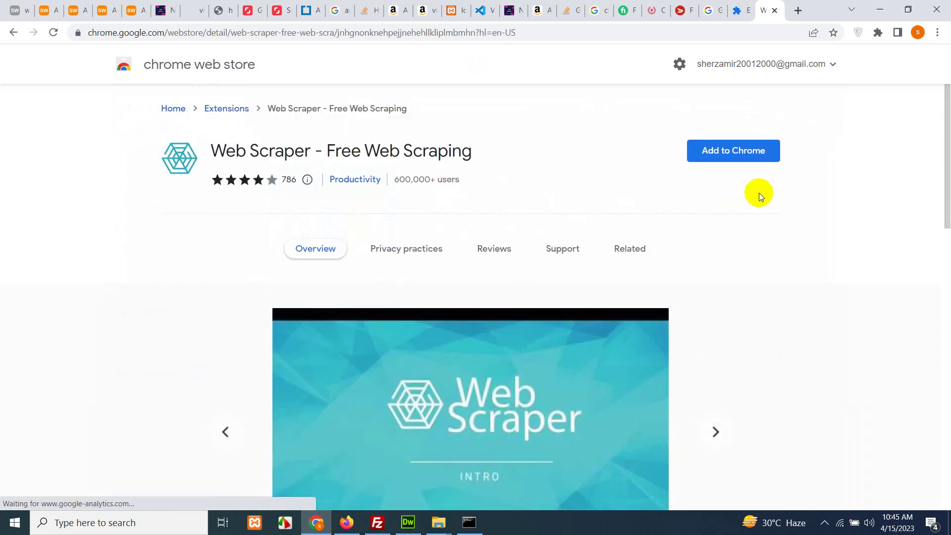
click(734, 151)
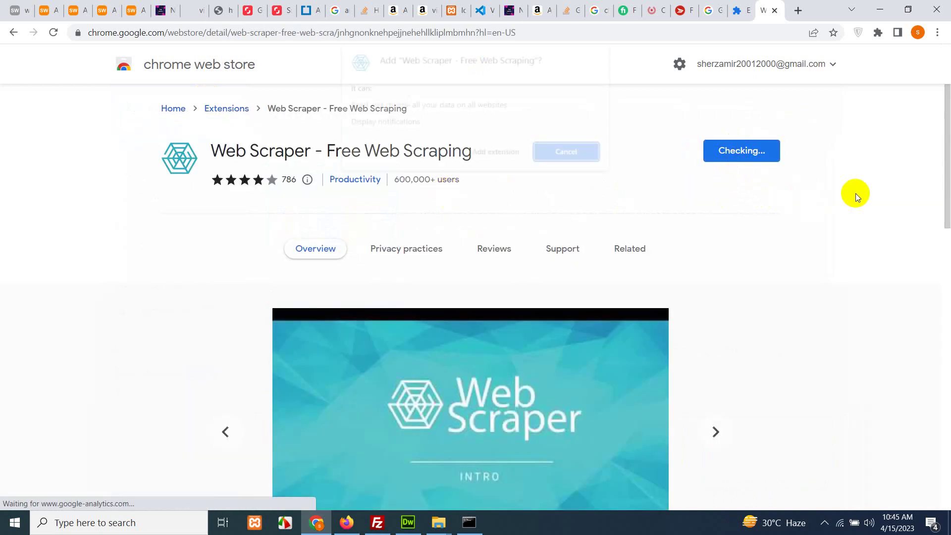
click(494, 154)
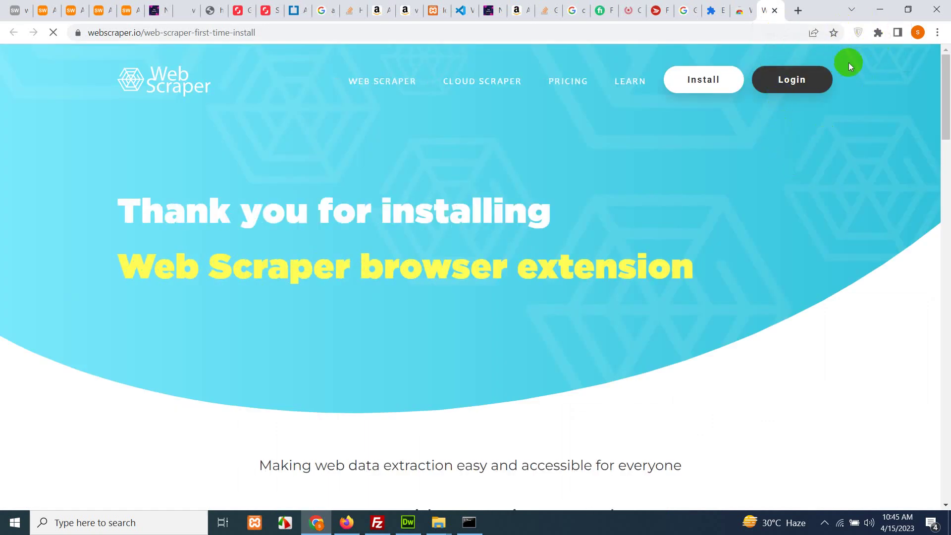
- Pin the Web Scraper extension to the browser toolbar
click(878, 33)
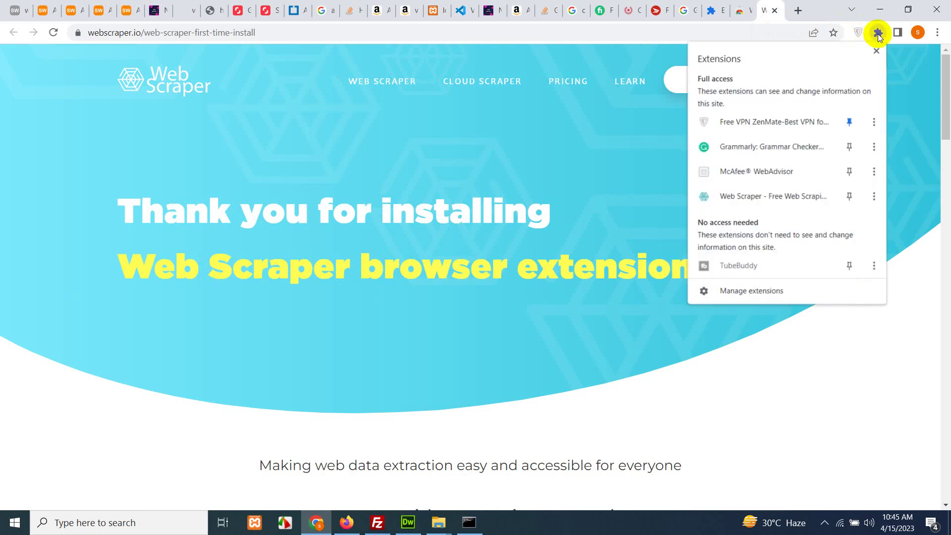
click(850, 198)
click(574, 138)
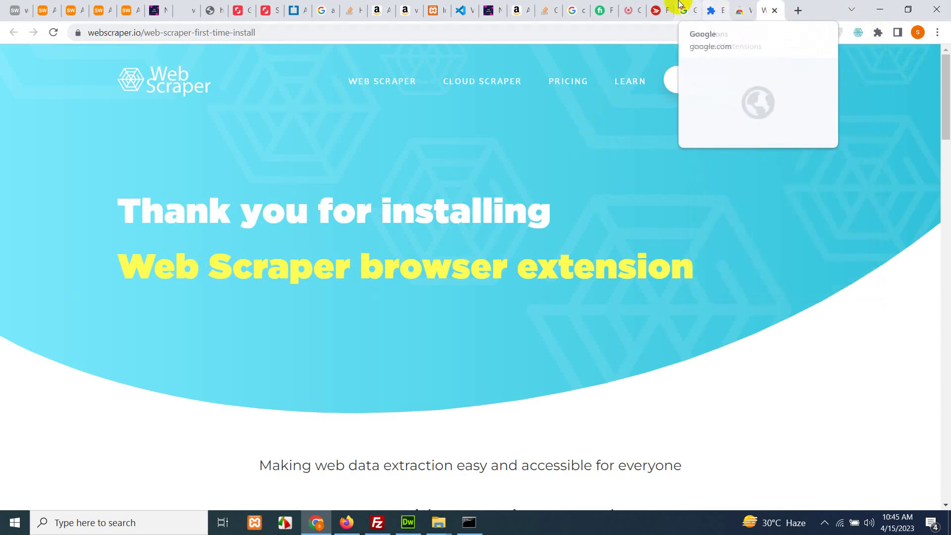
- Close the Web Scraper welcome page, the Chrome Web Store page and the extensions page
click(775, 11)
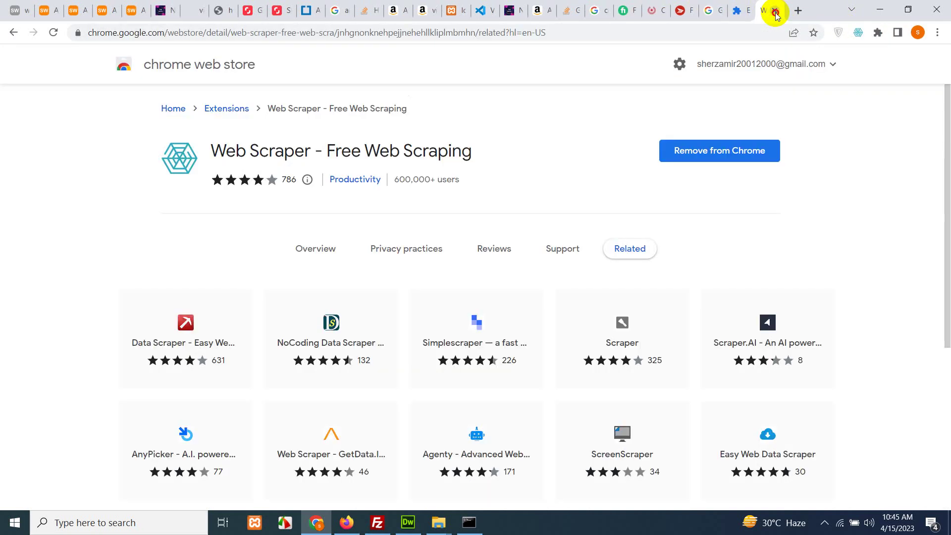
click(775, 10)
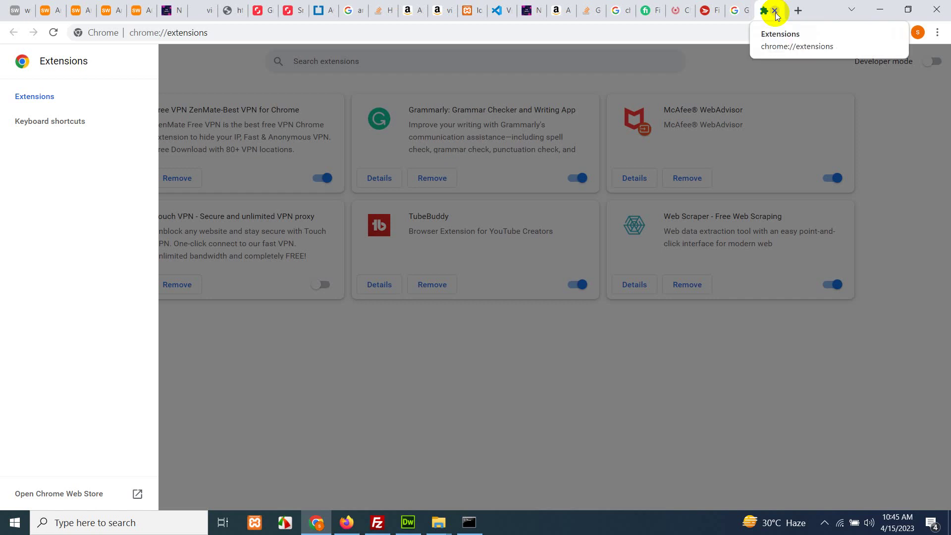
click(775, 11)
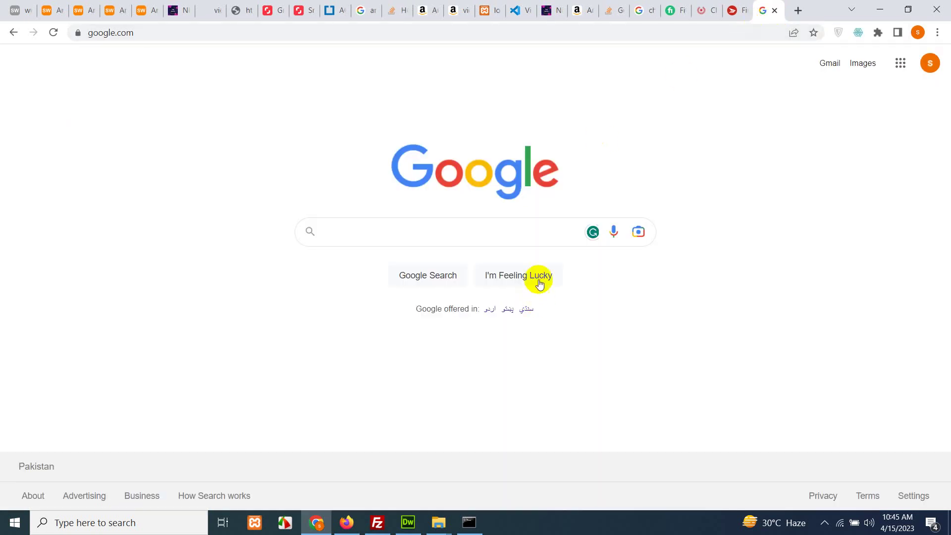
- Search Google for "etsy" and open the Etsy website from the results
click(505, 227)
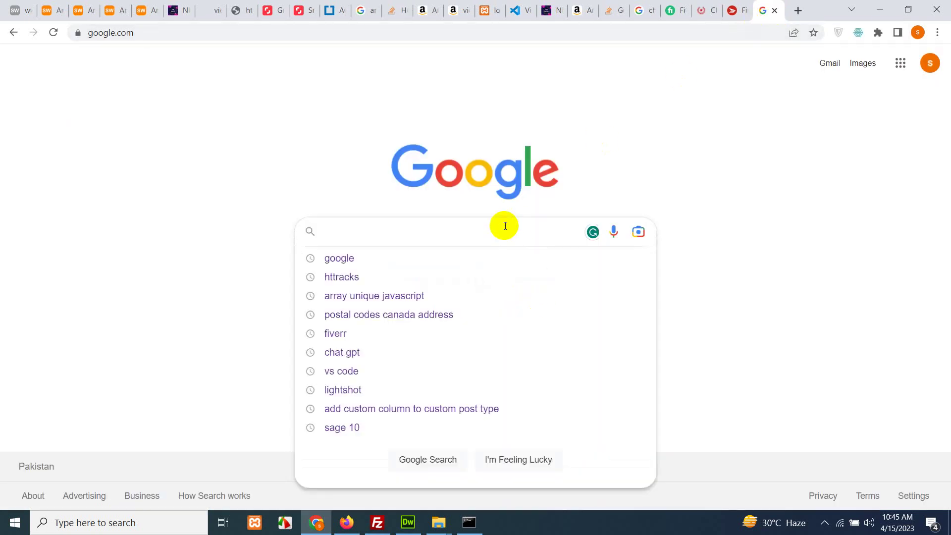
text(etsy)
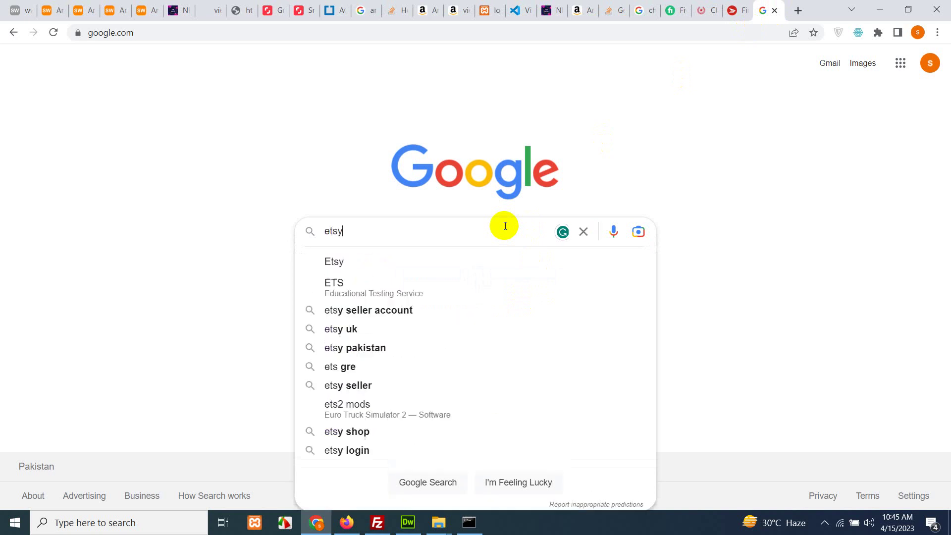
key(Return)
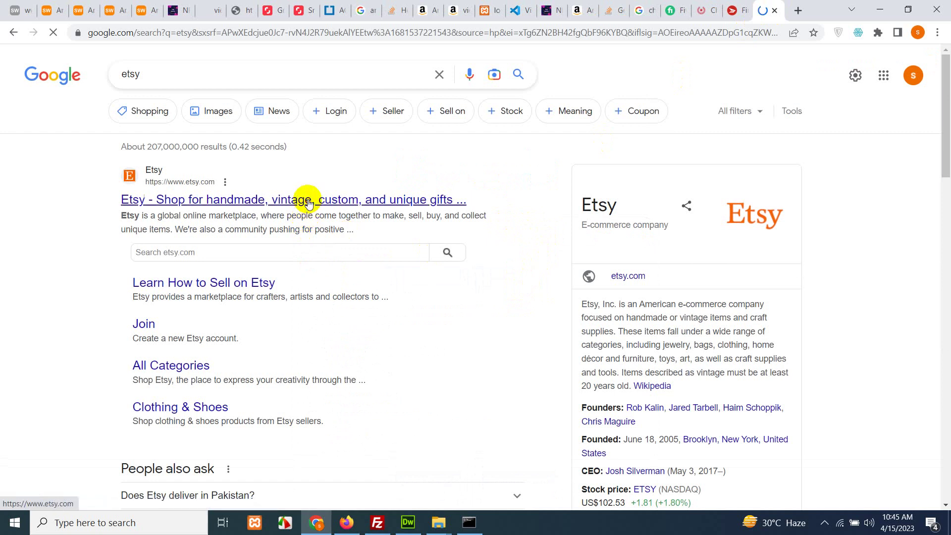
click(575, 276)
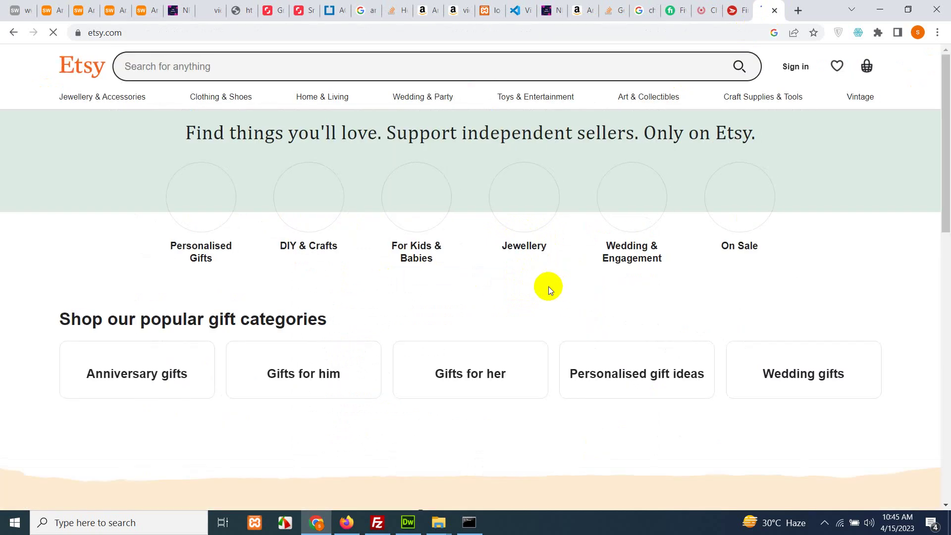
- Search Etsy for "vacuum cleaner robot"
scroll(500, 338, down, 10)
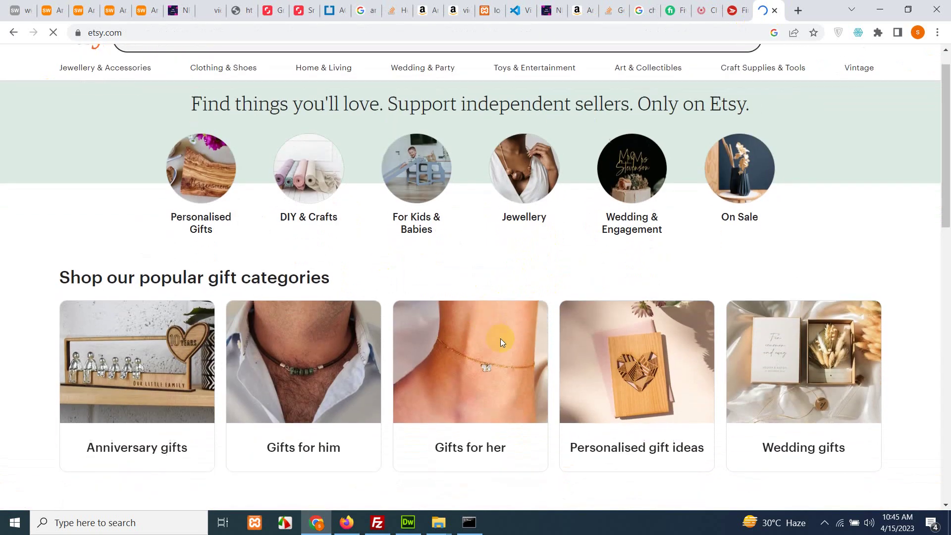
scroll(543, 375, up, 6)
scroll(543, 374, up, 3)
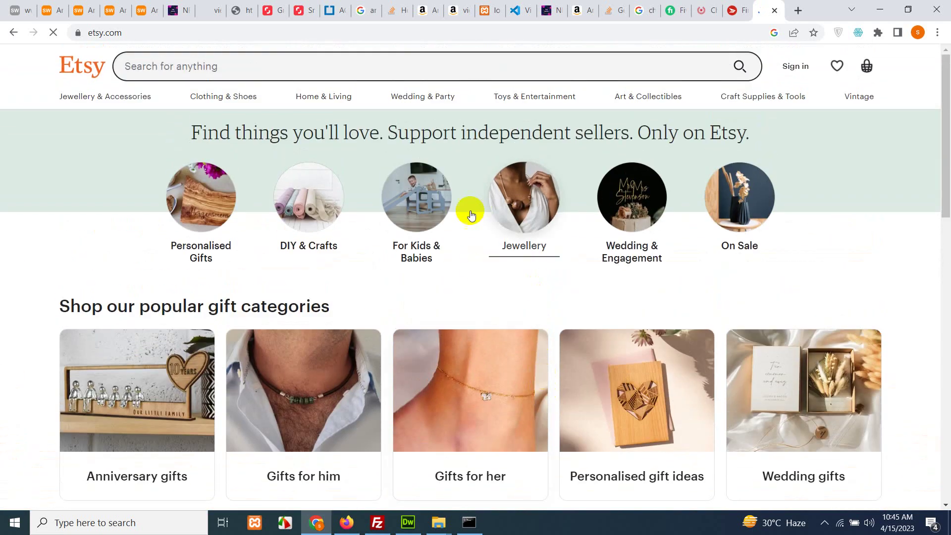
click(225, 63)
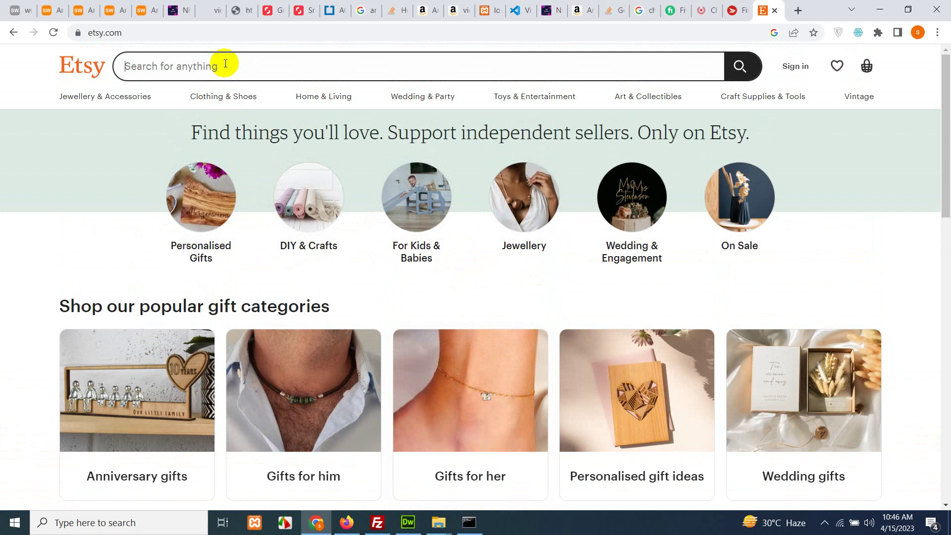
text(vac)
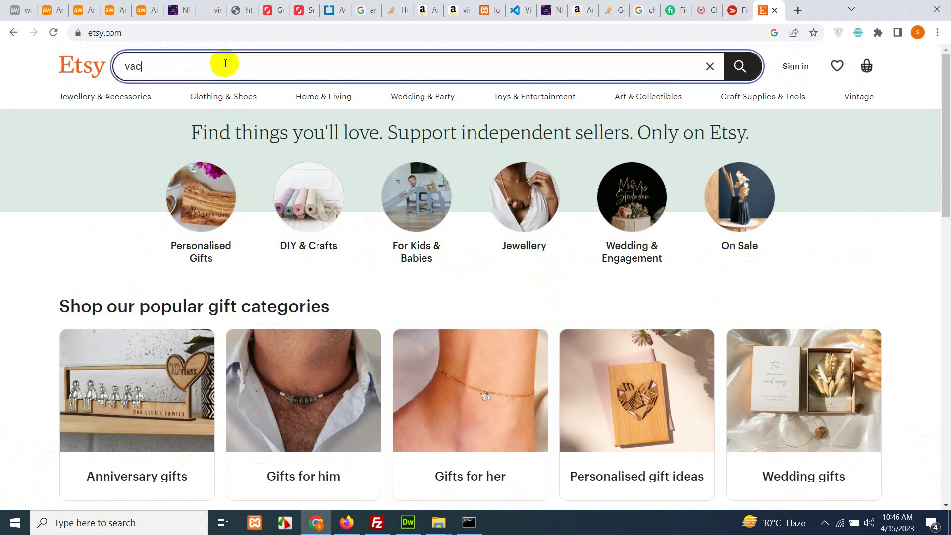
text(uum cleane)
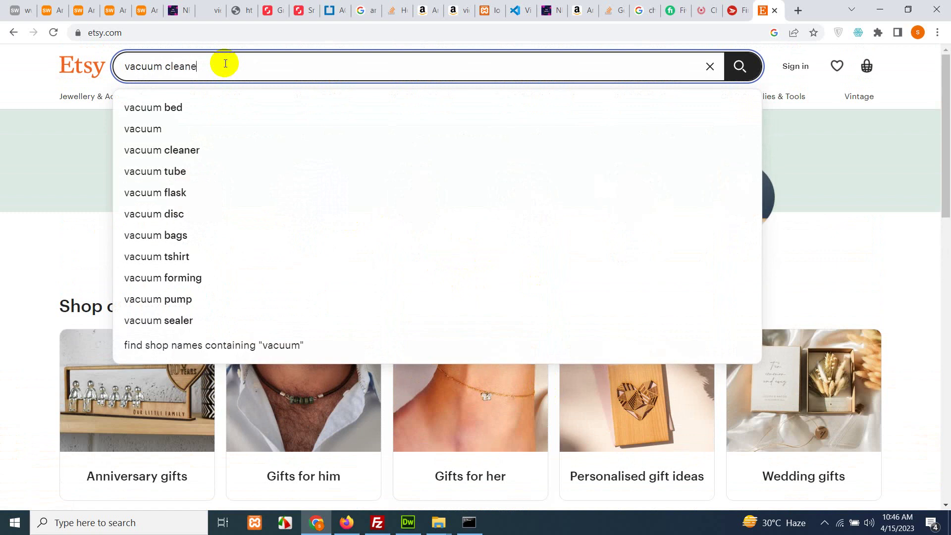
text(r robot)
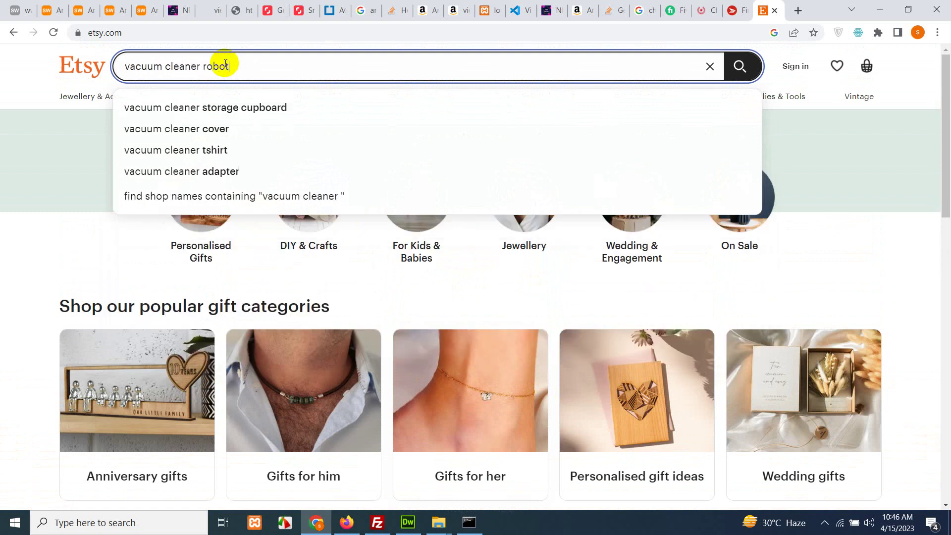
key(Return)
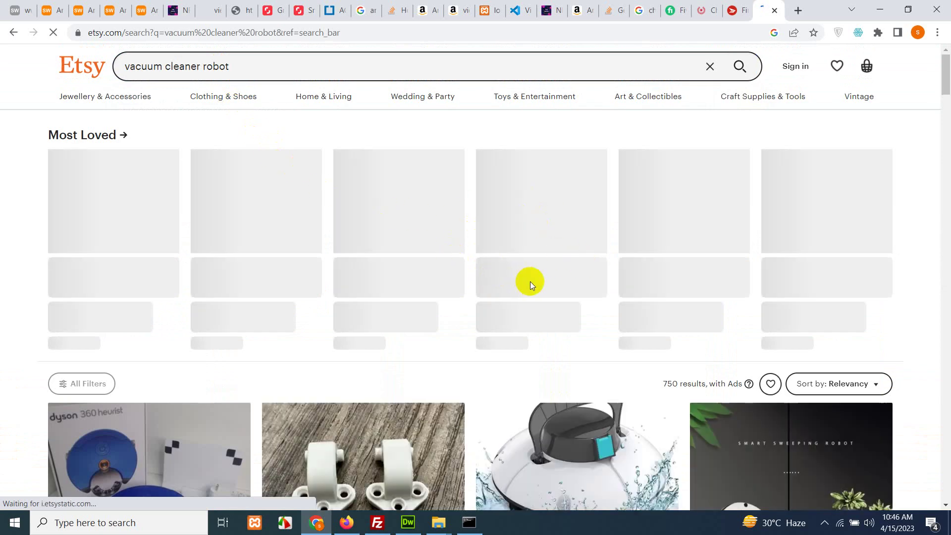
- Look through the vacuum cleaner robot listings, examining titles, ratings and prices as well as the pagination at the end
scroll(453, 287, down, 4)
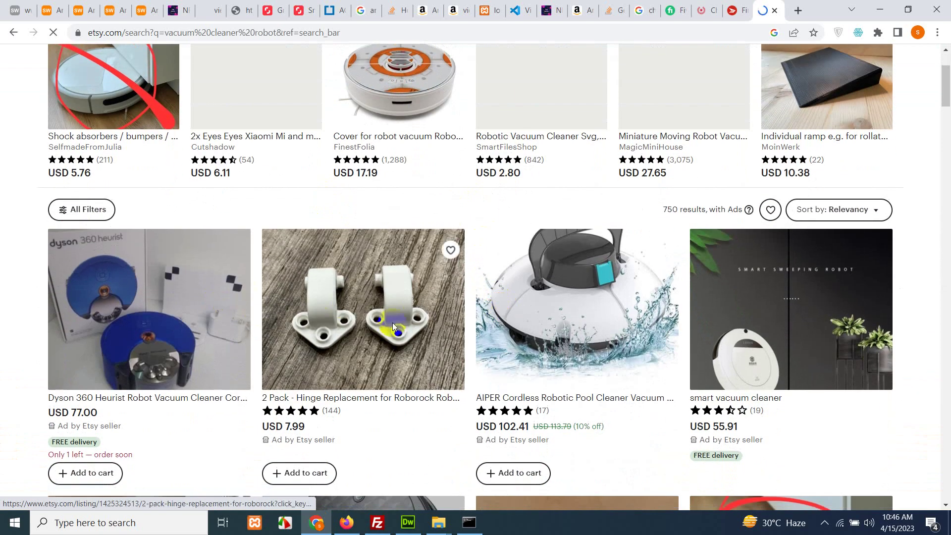
scroll(392, 322, down, 5)
scroll(404, 309, up, 8)
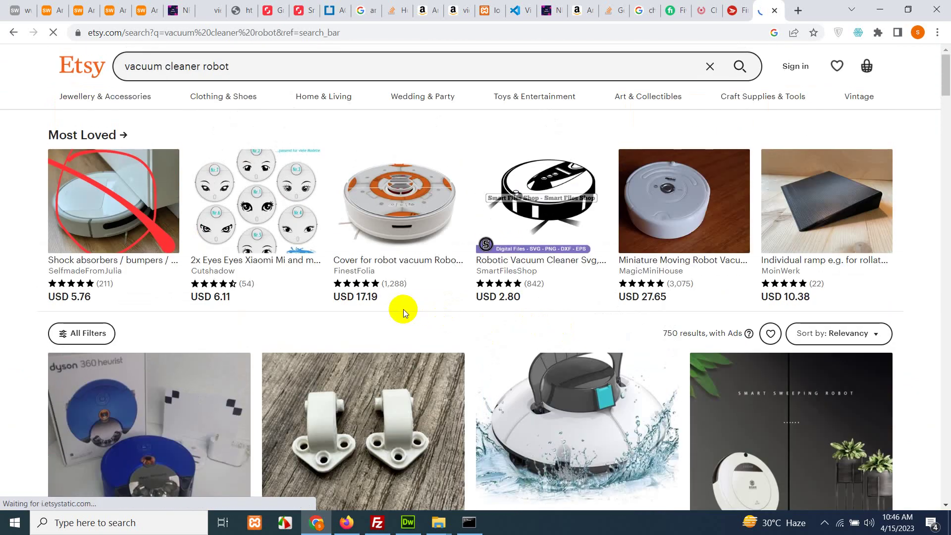
scroll(653, 254, down, 3)
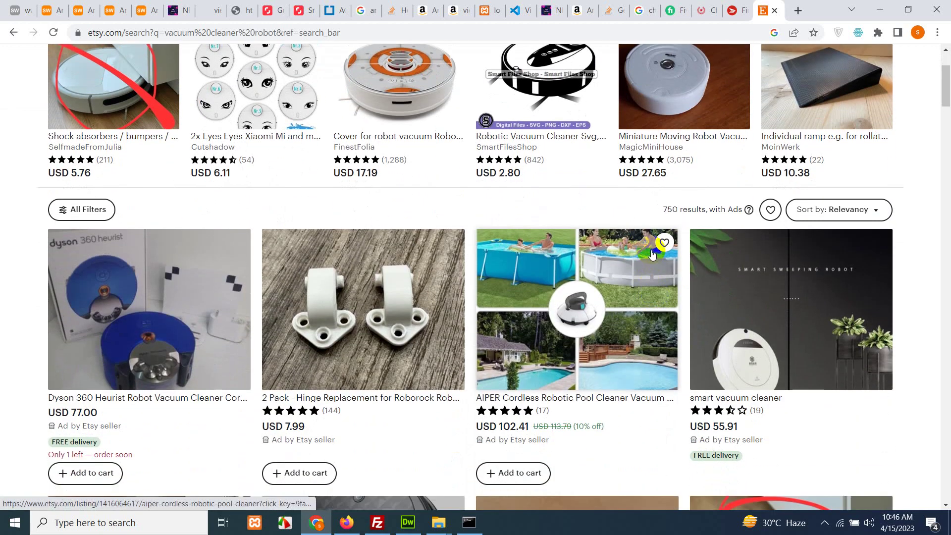
scroll(710, 418, down, 4)
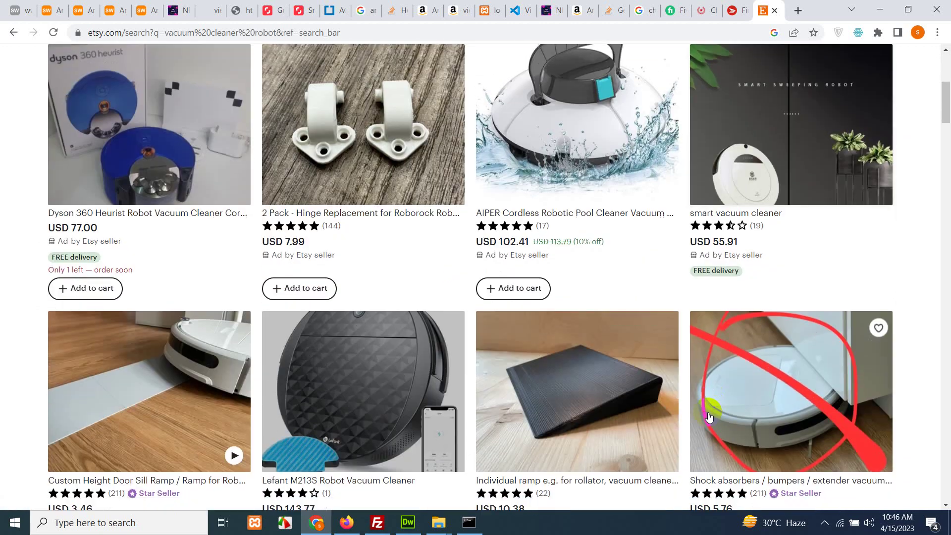
scroll(709, 418, down, 20)
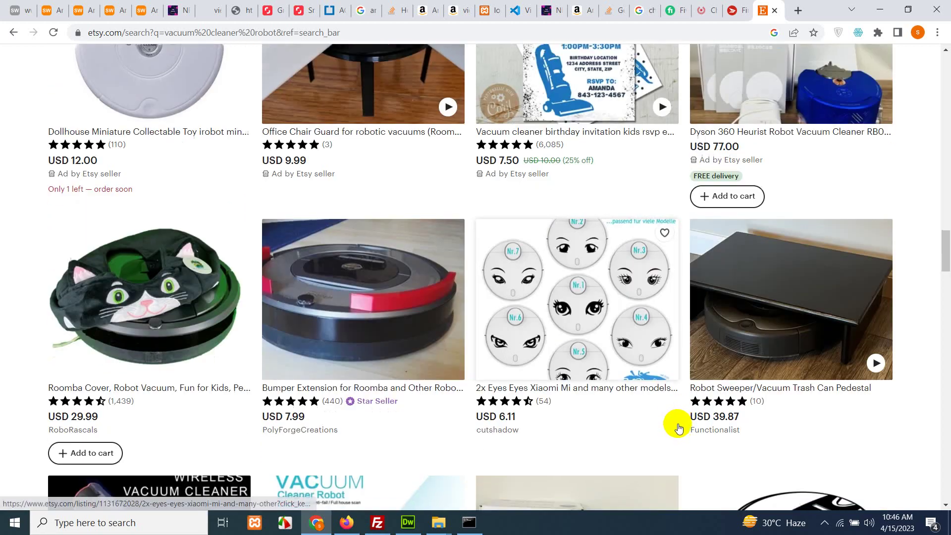
scroll(679, 427, down, 20)
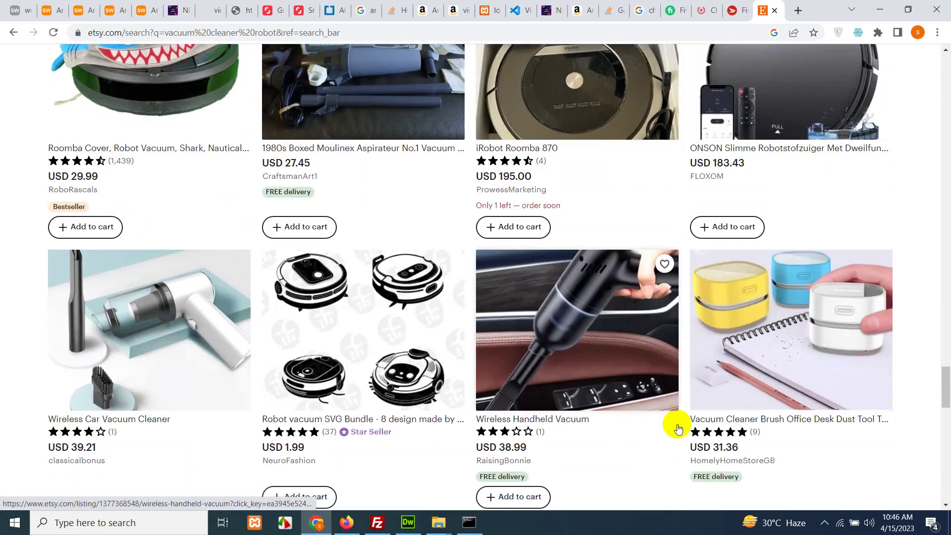
scroll(676, 424, down, 20)
scroll(676, 424, up, 4)
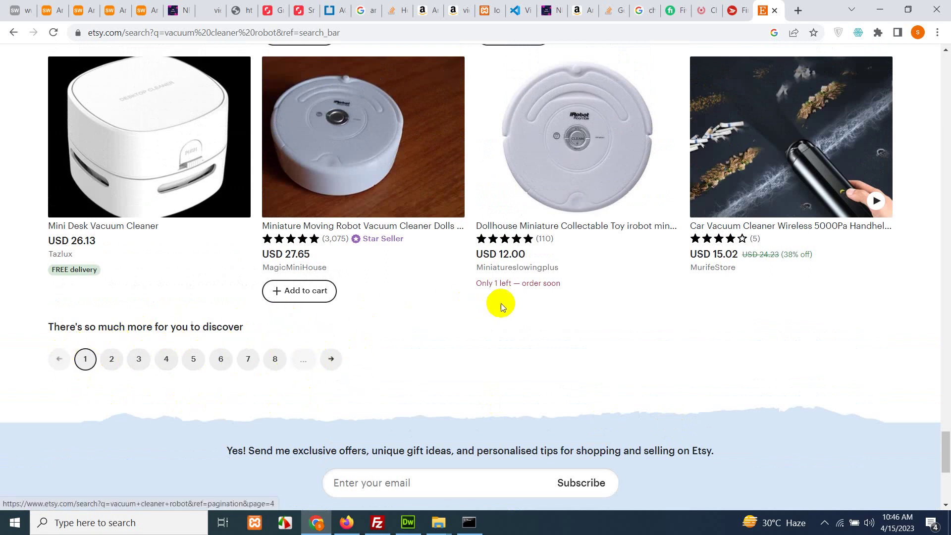
scroll(521, 384, up, 15)
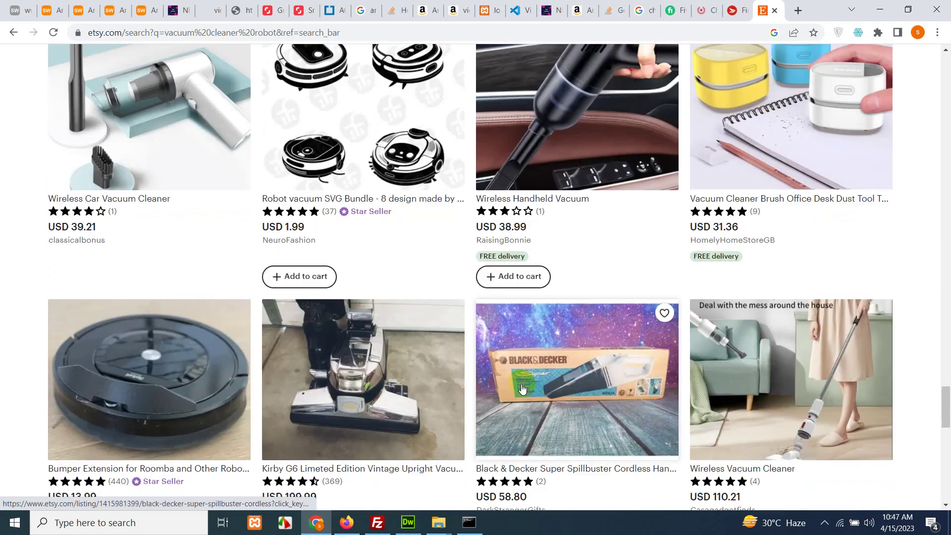
scroll(515, 386, up, 15)
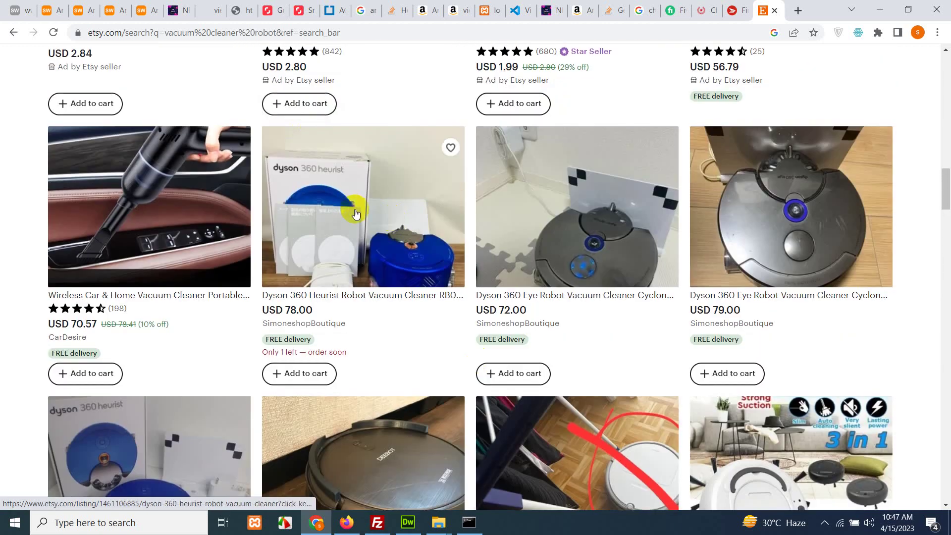
- Open the browser's developer tools on the Etsy vacuum cleaner robot results page
scroll(463, 262, up, 5)
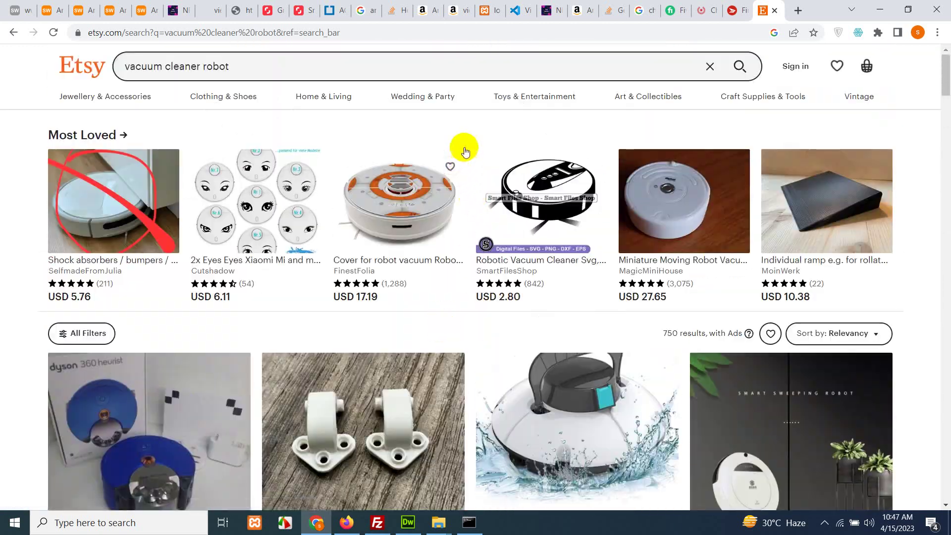
right_click(465, 111)
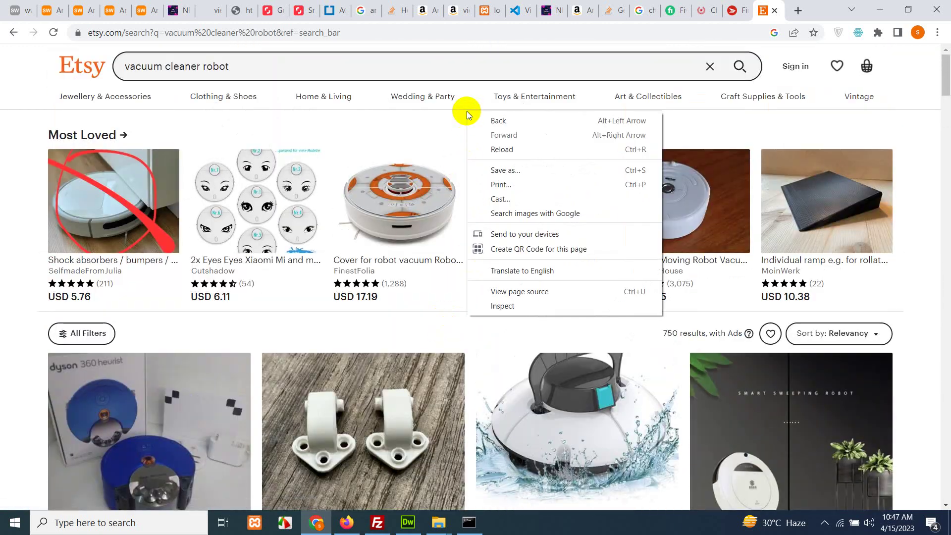
click(502, 306)
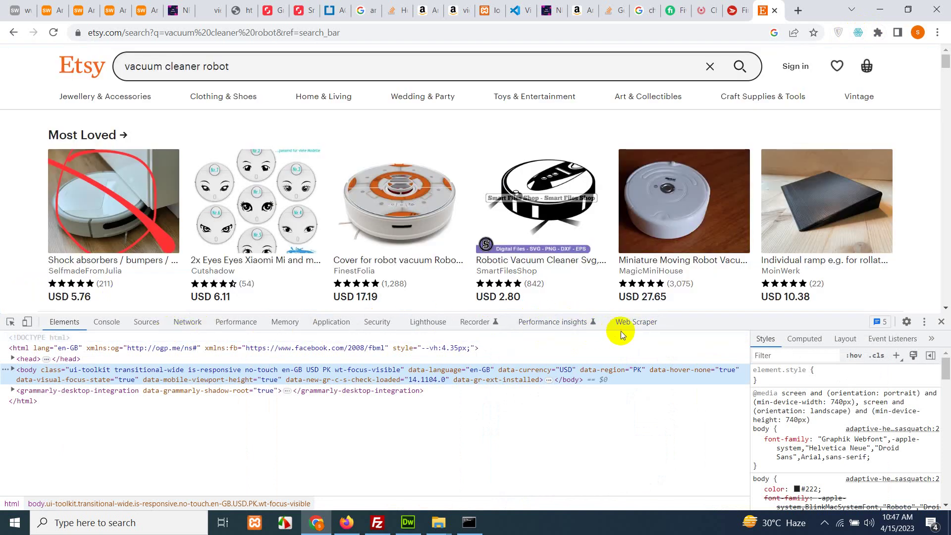
- Dock the developer tools to the right of the page and return them to the bottom dock
click(924, 322)
click(935, 343)
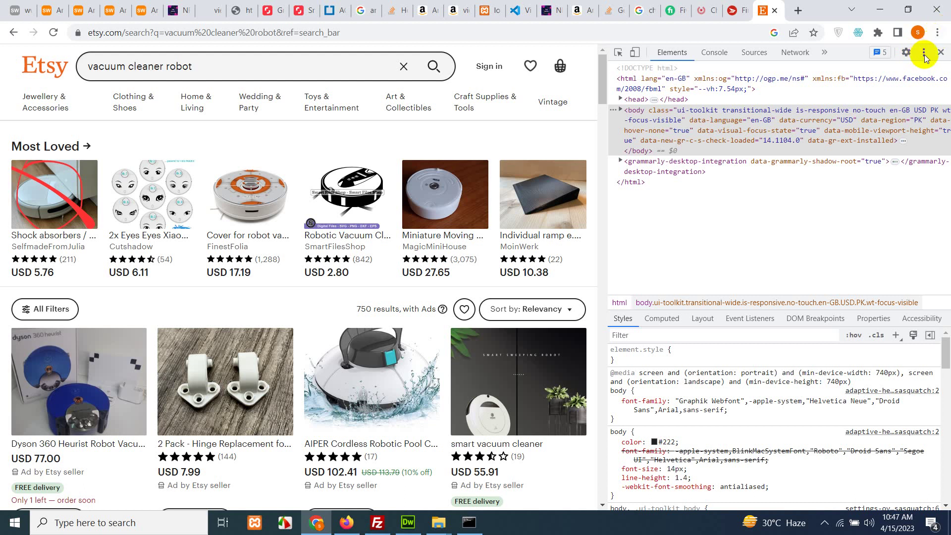
click(923, 53)
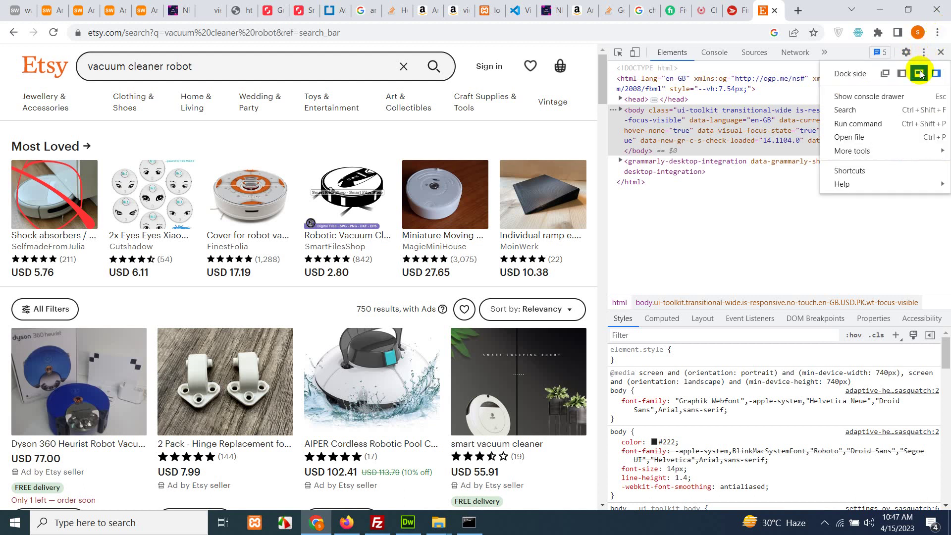
click(920, 74)
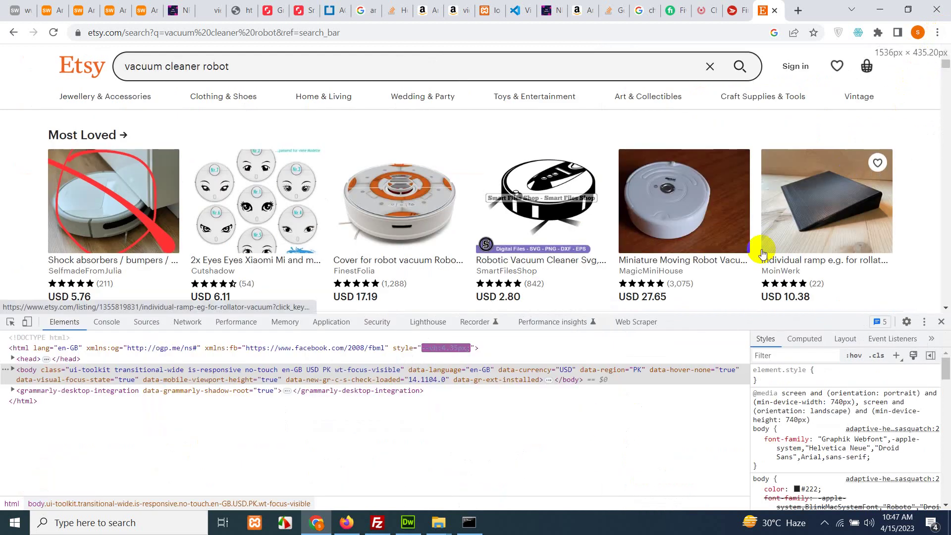
- Open Web Scraper in the developer tools and start creating a new sitemap
click(640, 327)
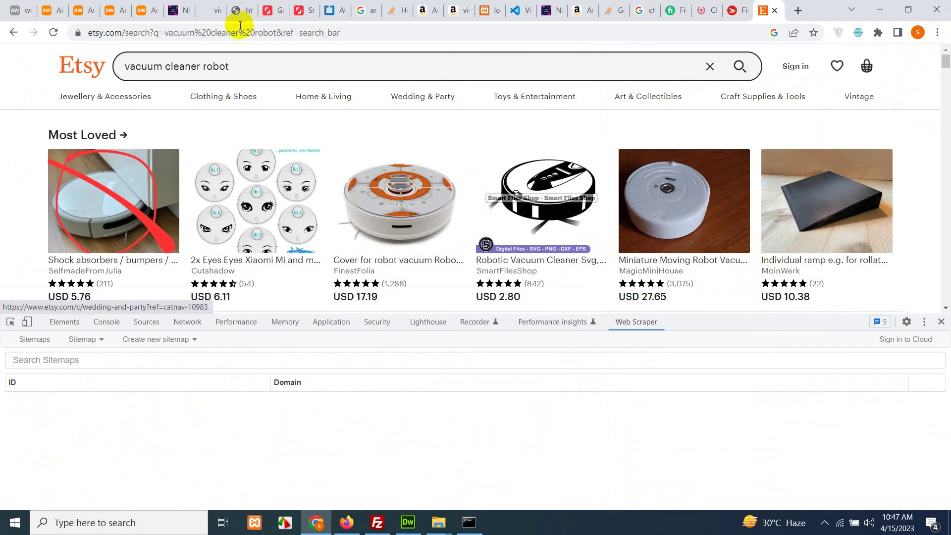
click(136, 342)
click(142, 363)
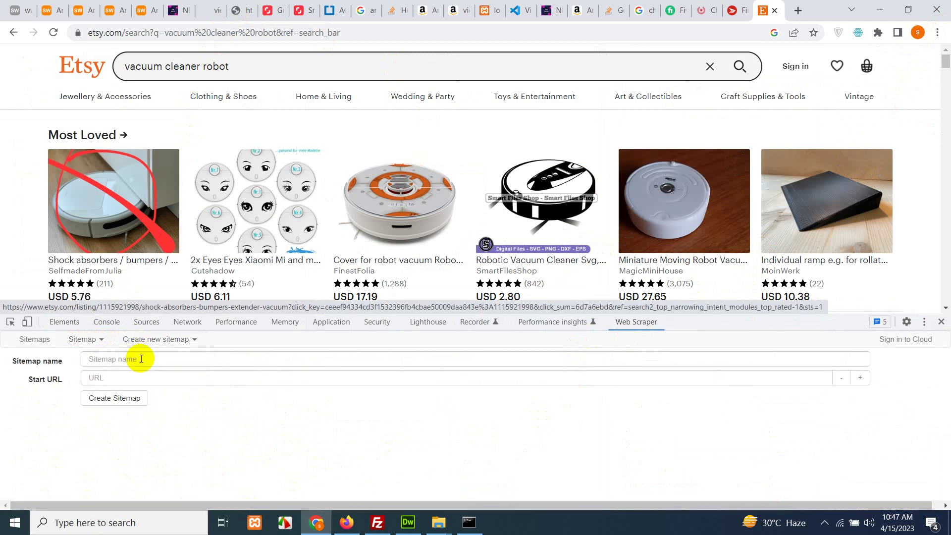
click(208, 31)
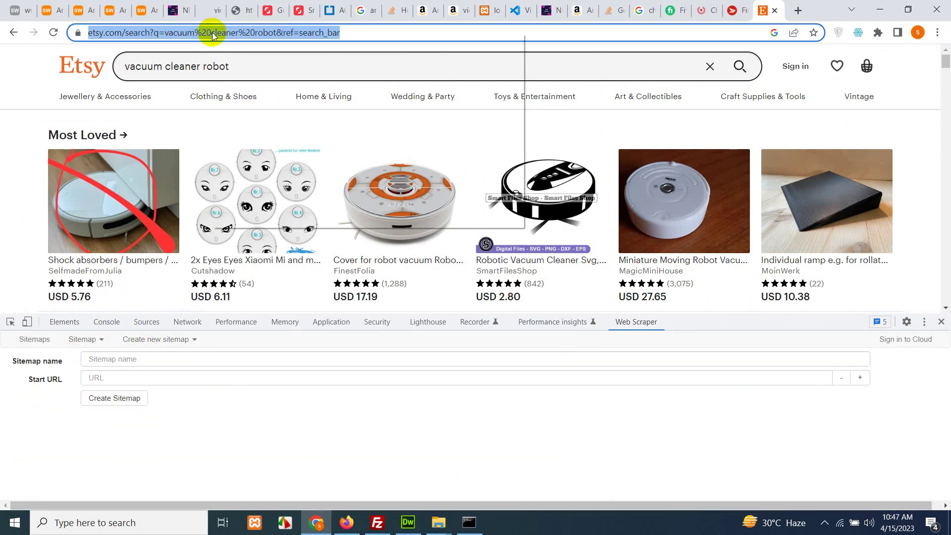
right_click(212, 33)
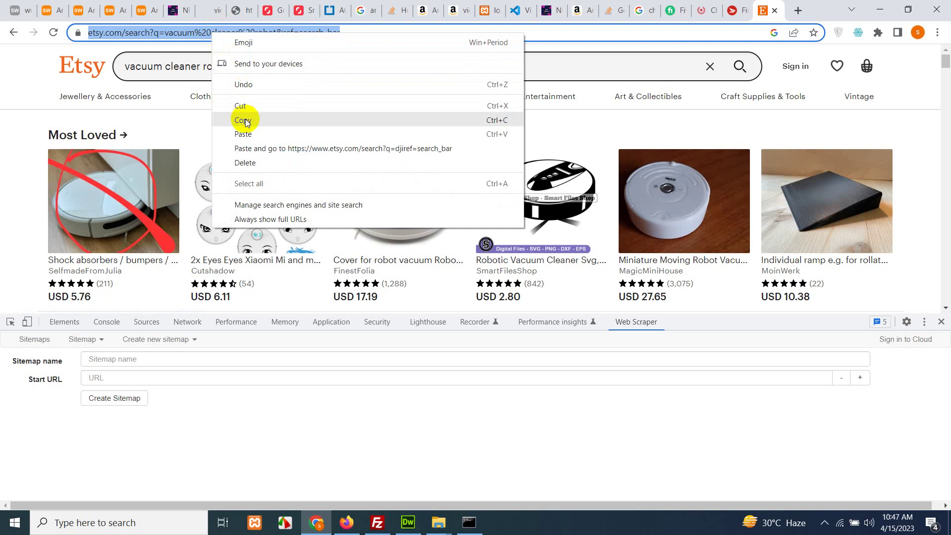
click(904, 90)
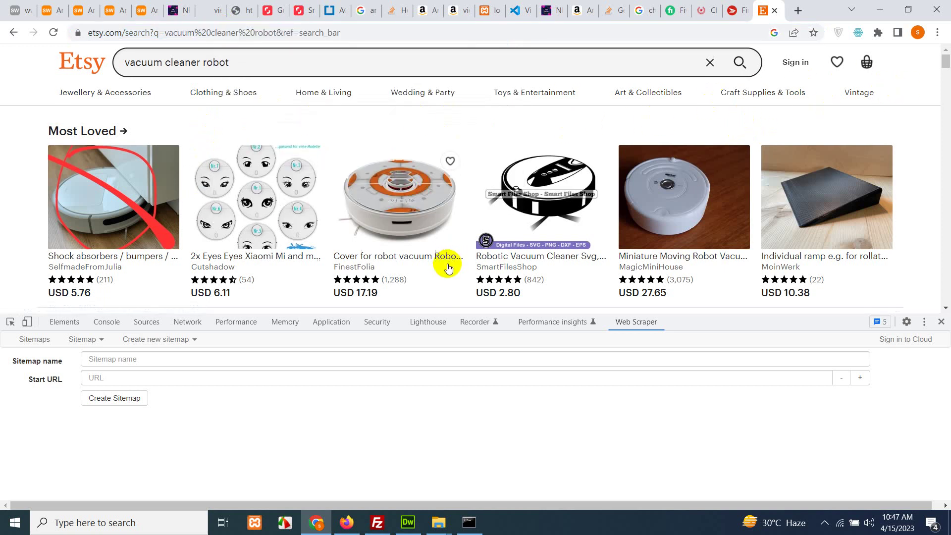
scroll(447, 267, down, 2)
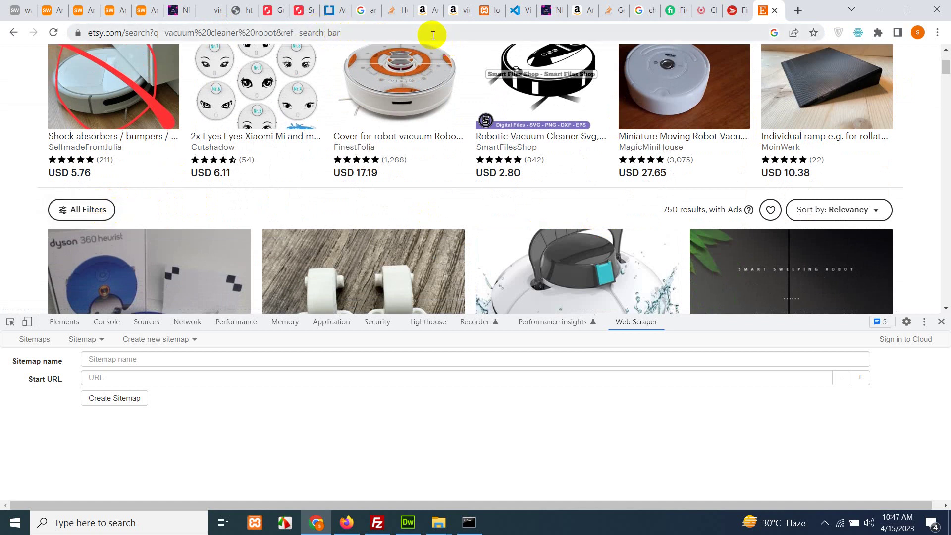
scroll(39, 168, up, 2)
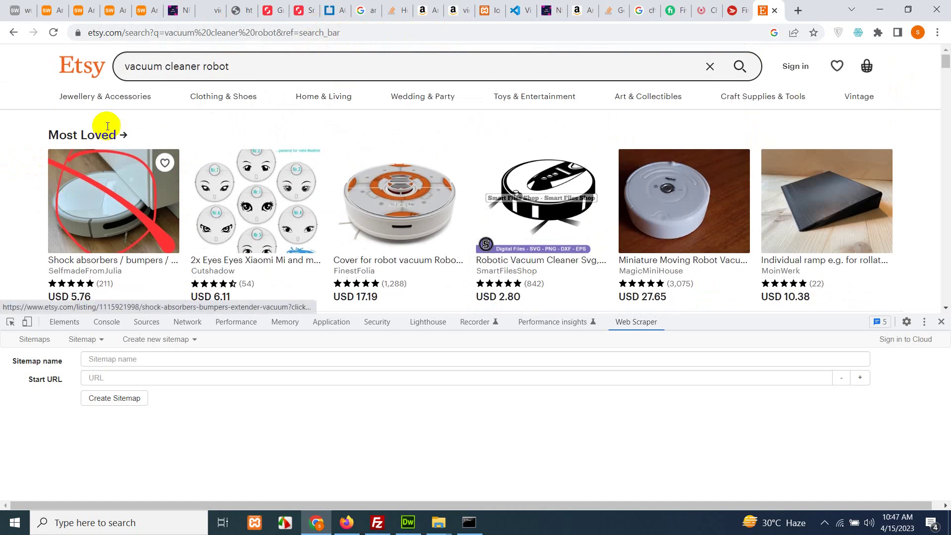
- Copy the Etsy search results page's URL and paste it as the sitemap's start URL
click(188, 32)
right_click(190, 32)
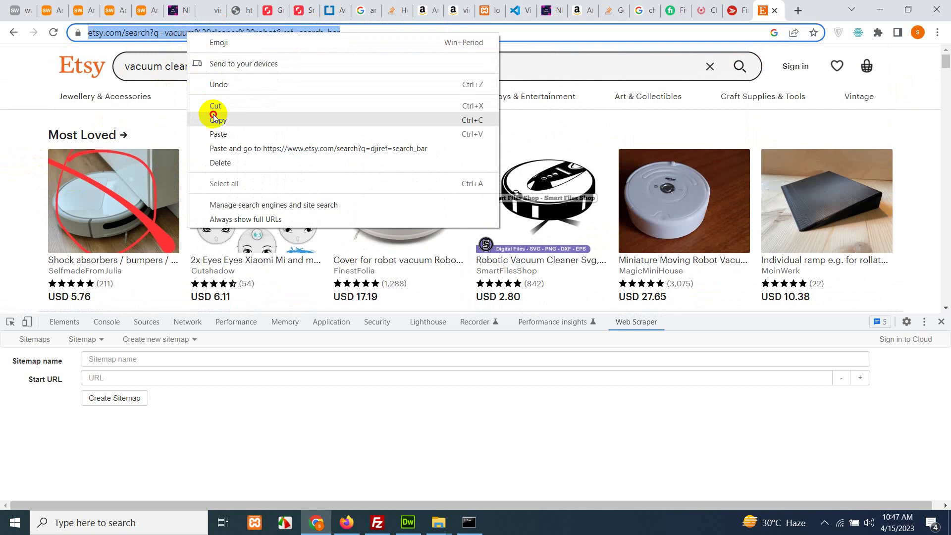
click(212, 118)
click(145, 378)
right_click(144, 376)
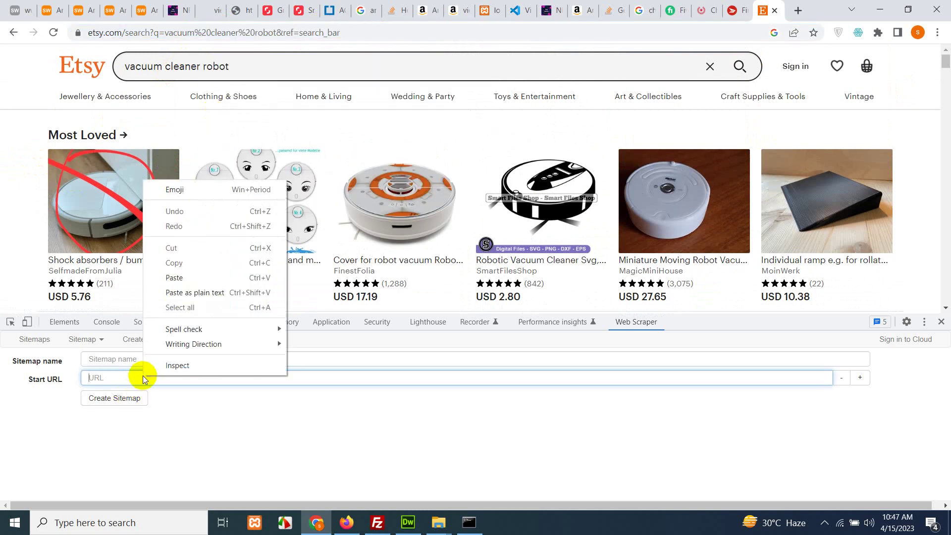
click(191, 277)
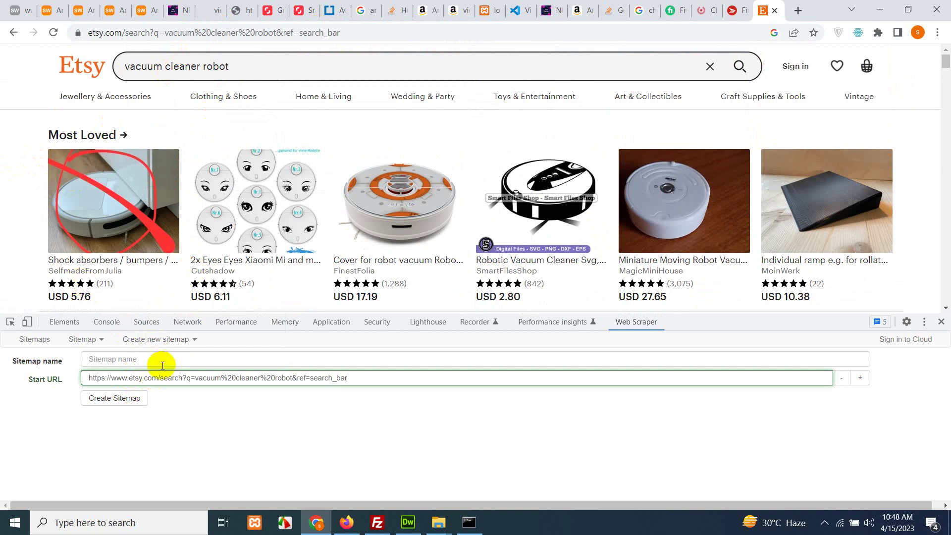
- Name the sitemap "etsy" and create it
click(154, 354)
text(e)
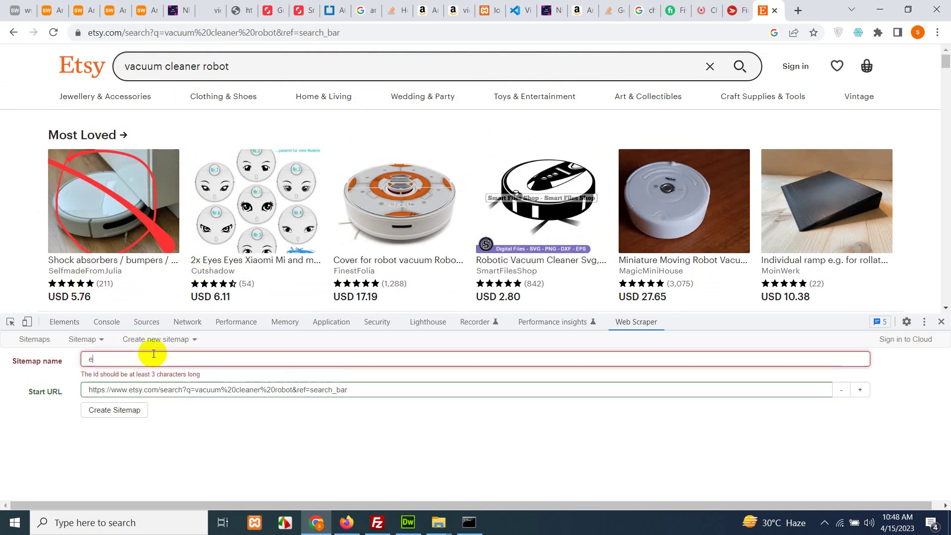
text(tsy)
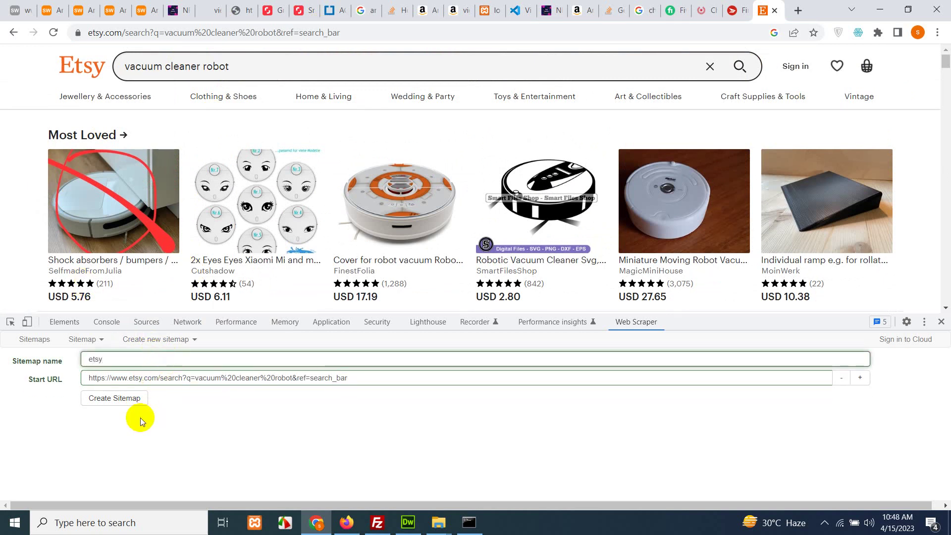
click(112, 398)
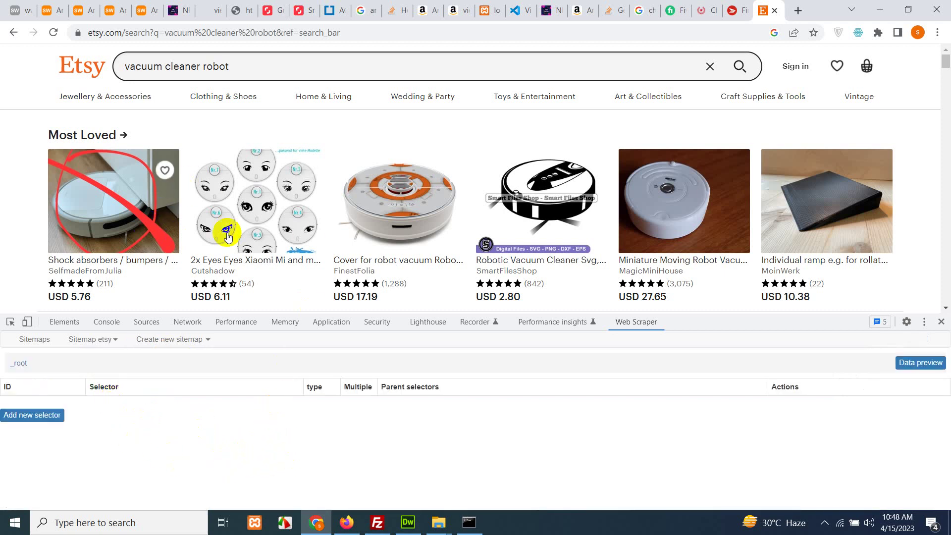
- Add a new root selector with the id "single" and type Link, and enable multiple results
scroll(283, 207, down, 10)
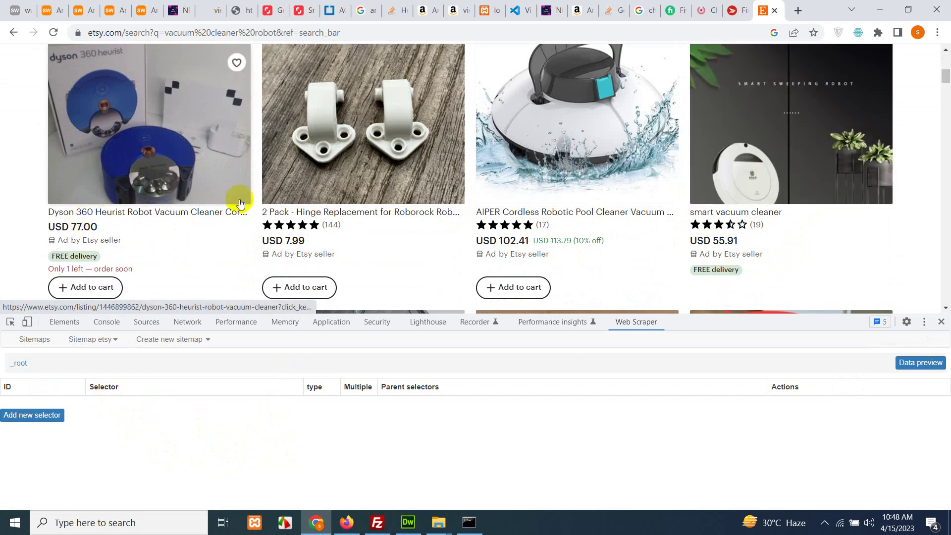
click(33, 416)
click(126, 360)
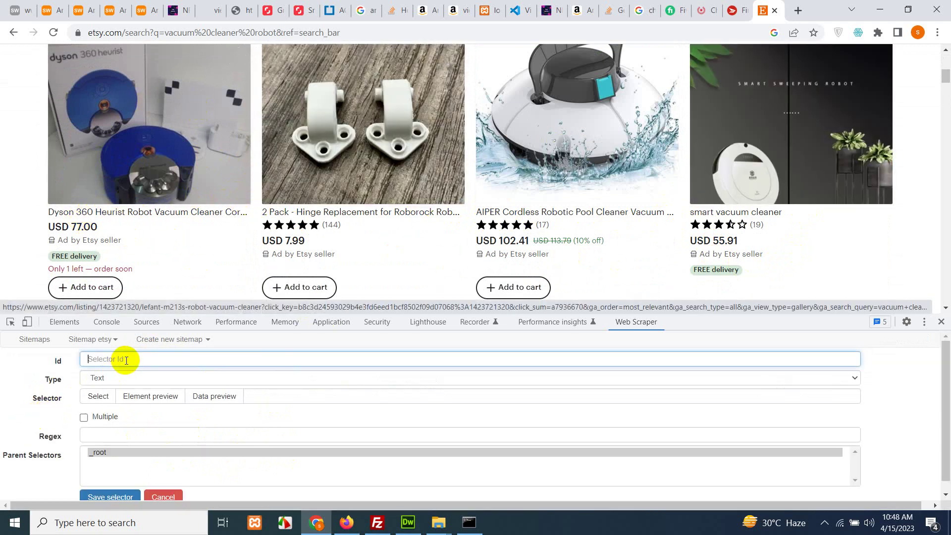
text(single)
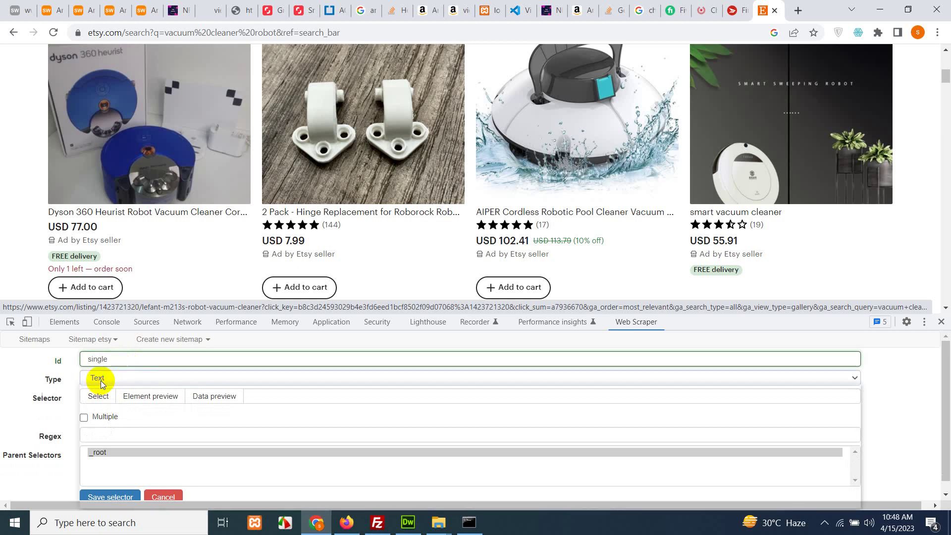
click(100, 380)
click(104, 391)
key(Down)
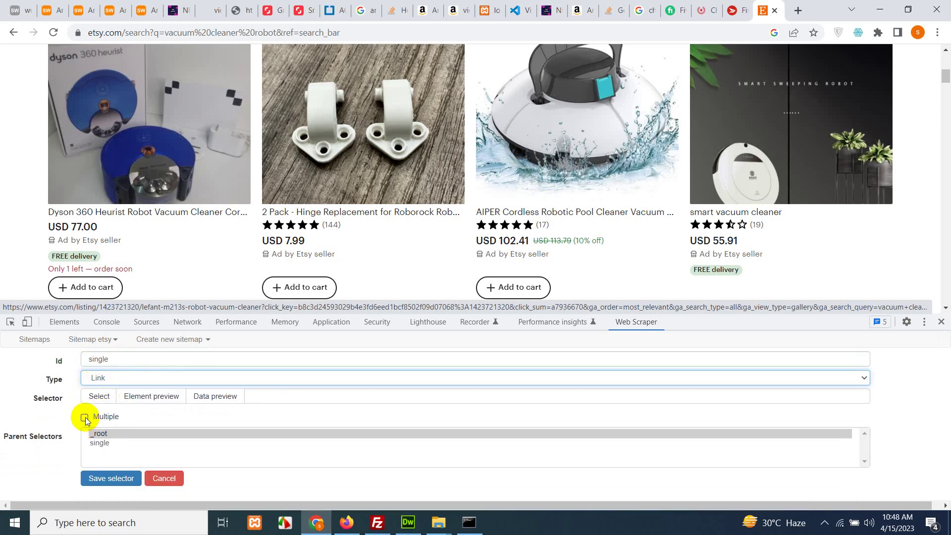
click(84, 418)
- Pick listing cards from the first two result rows so the selector becomes ".wt-grid__item-md-4 a", check the coverage, and finish selecting
click(98, 397)
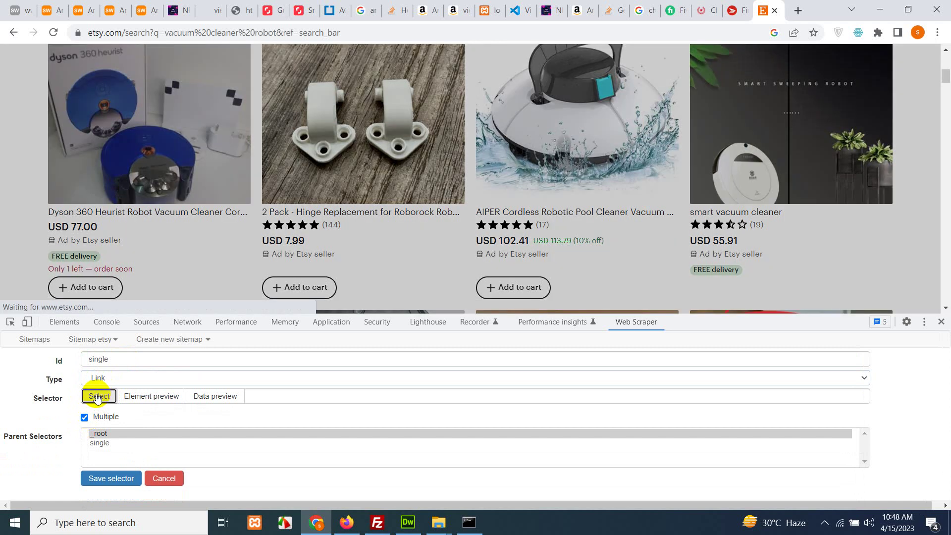
click(129, 213)
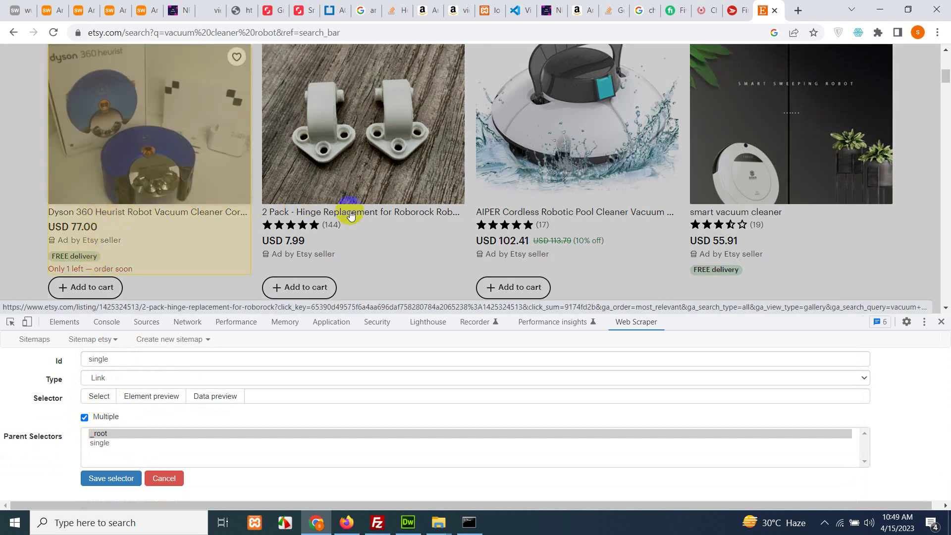
click(364, 210)
click(567, 214)
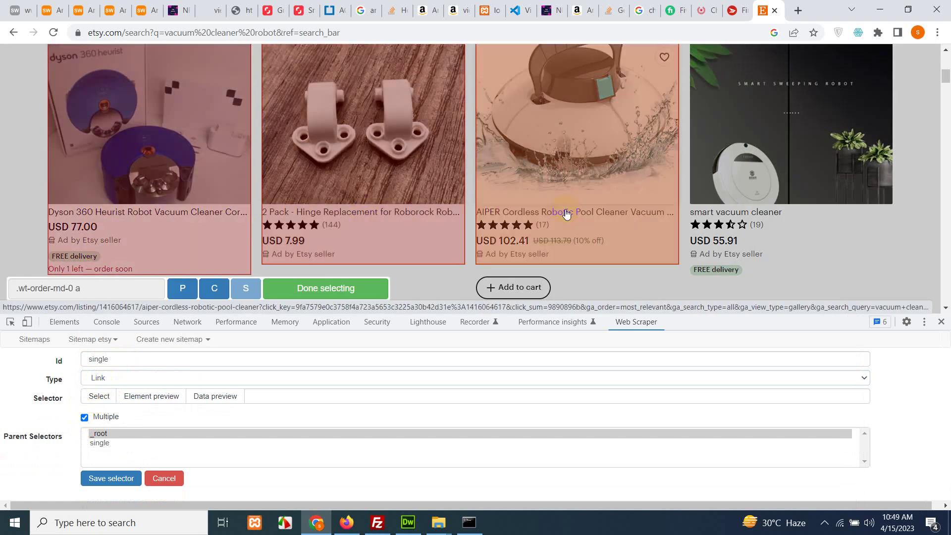
click(735, 216)
scroll(686, 231, down, 5)
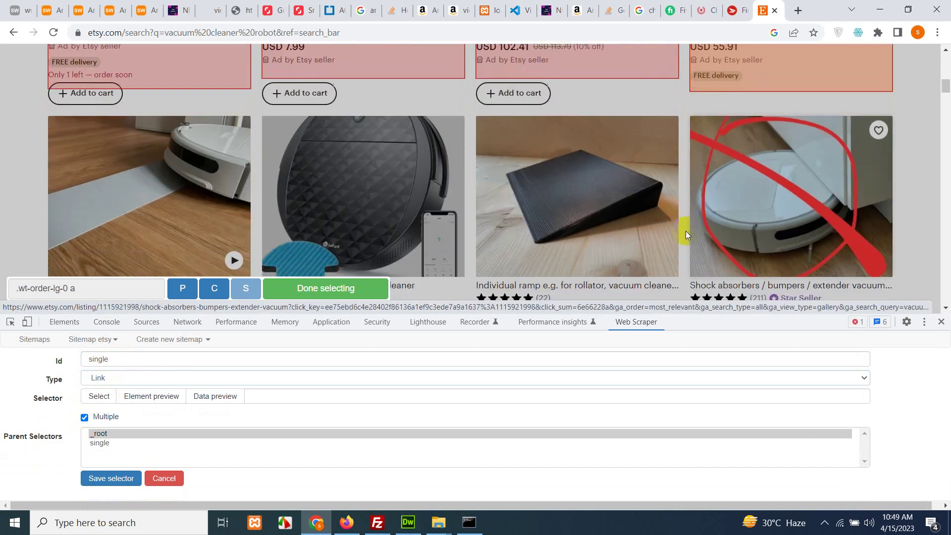
click(129, 176)
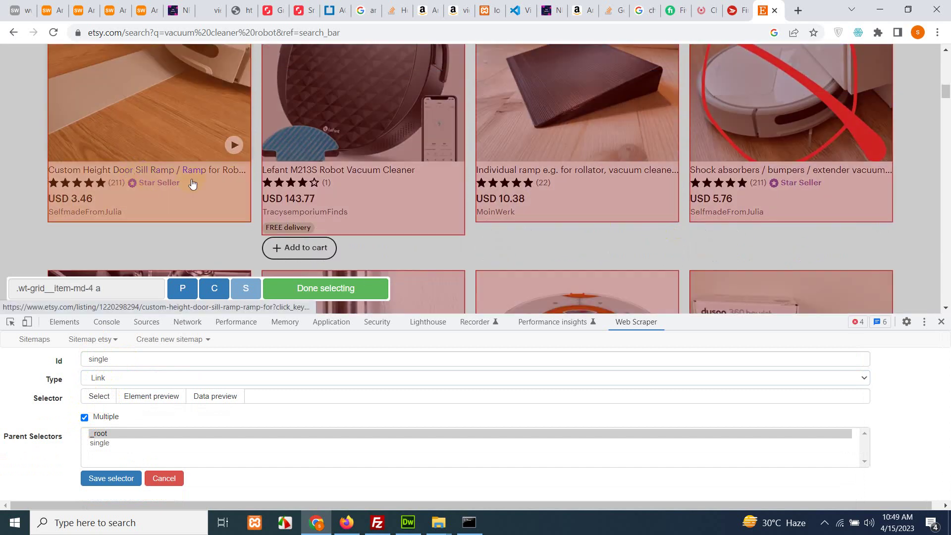
scroll(654, 248, down, 8)
scroll(672, 258, down, 15)
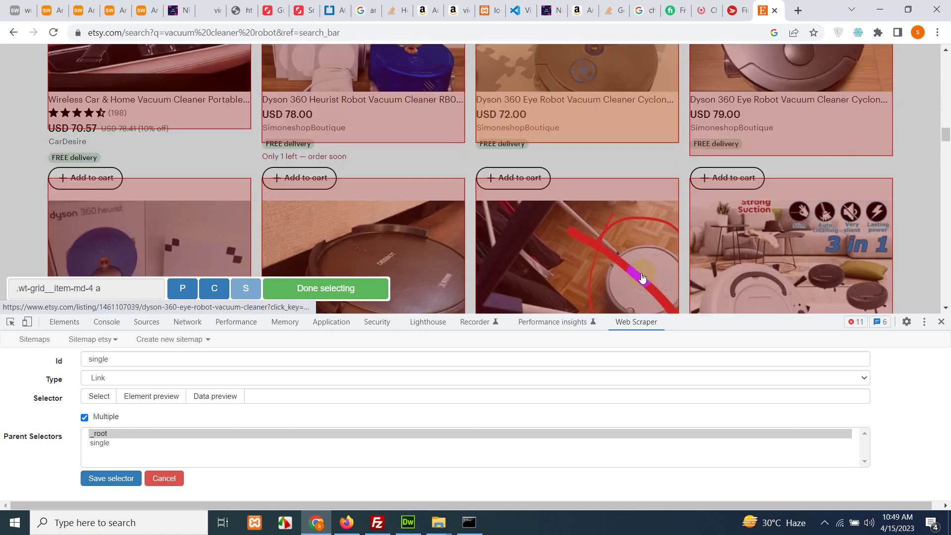
scroll(555, 264, down, 5)
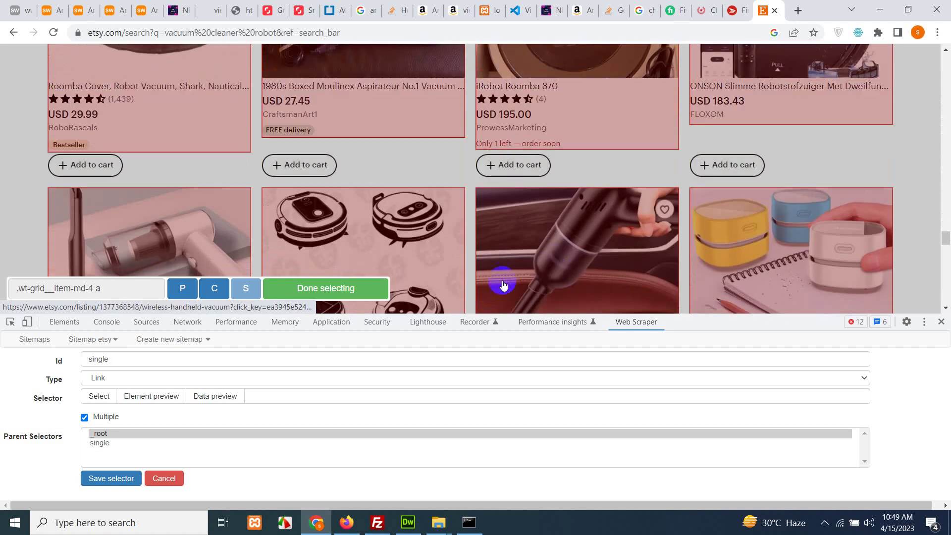
click(303, 288)
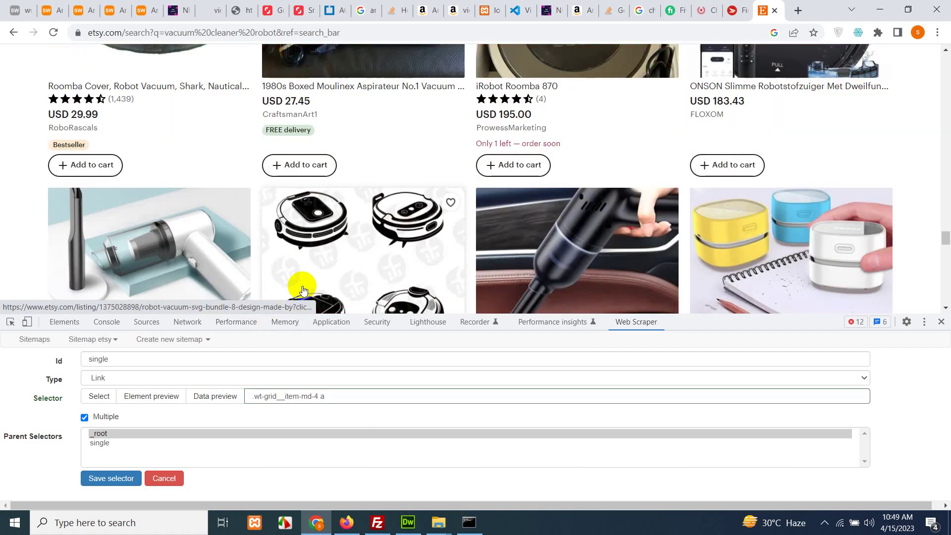
- Preview the data extracted by the "single" selector, and save the selector
click(203, 399)
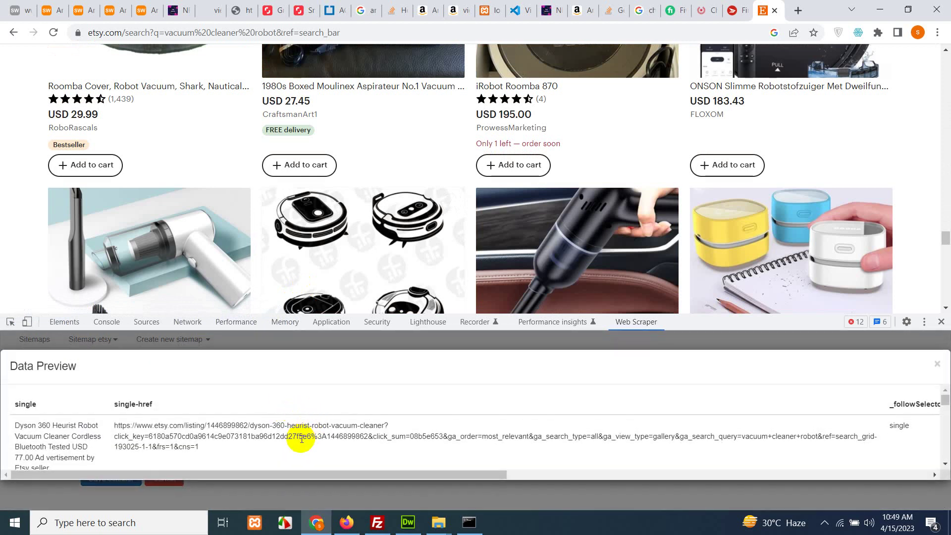
scroll(297, 436, down, 5)
scroll(188, 435, down, 5)
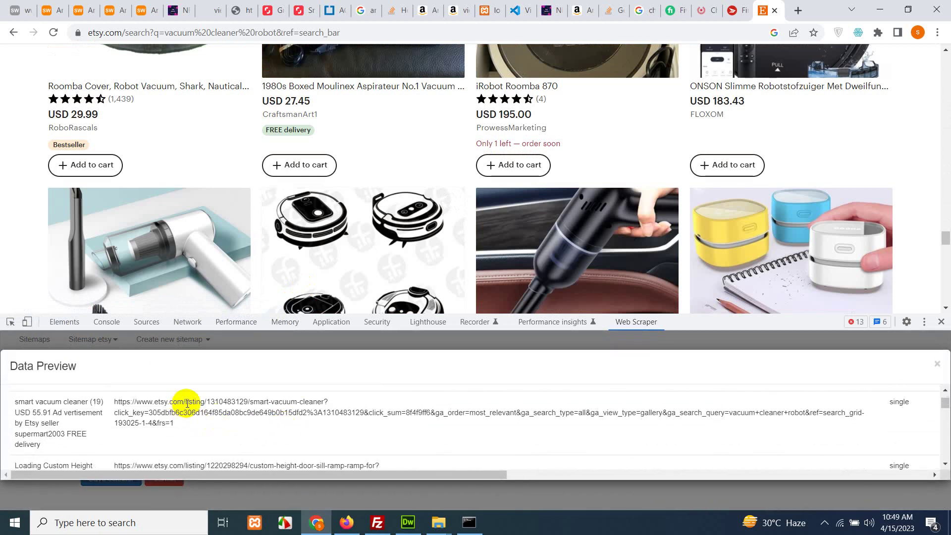
scroll(382, 426, down, 5)
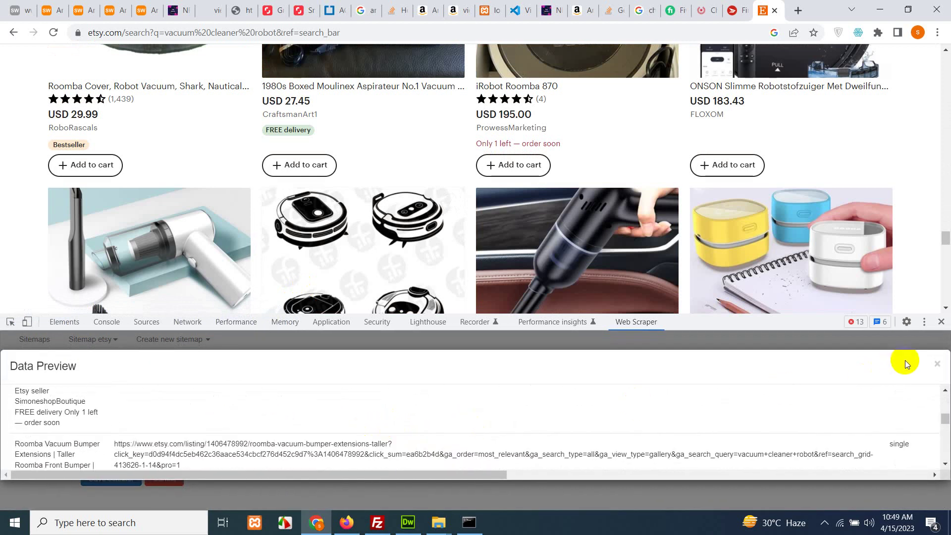
click(938, 364)
click(111, 478)
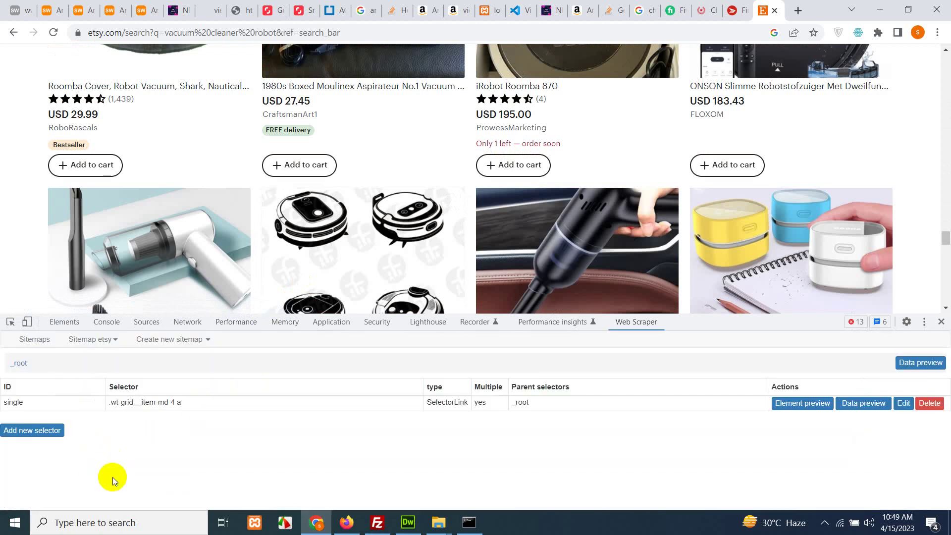
scroll(278, 287, up, 15)
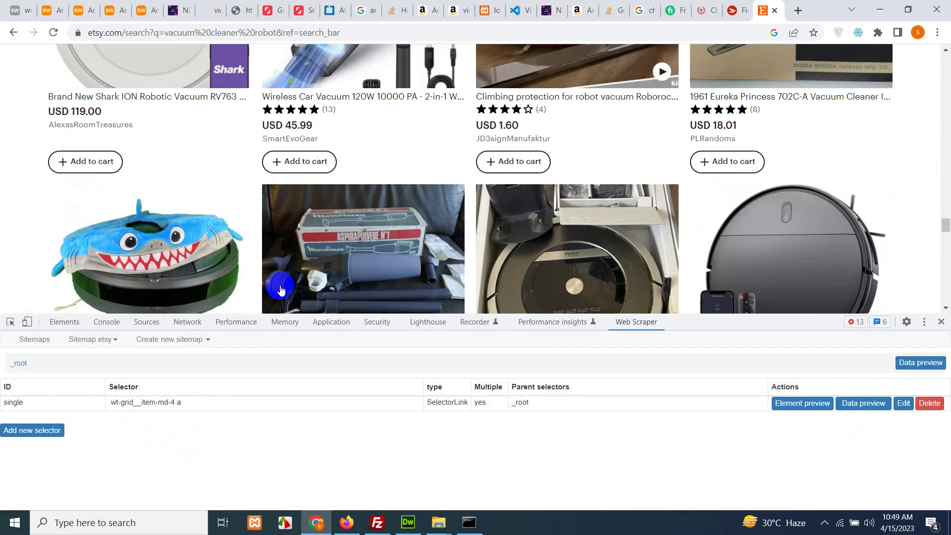
scroll(279, 281, up, 10)
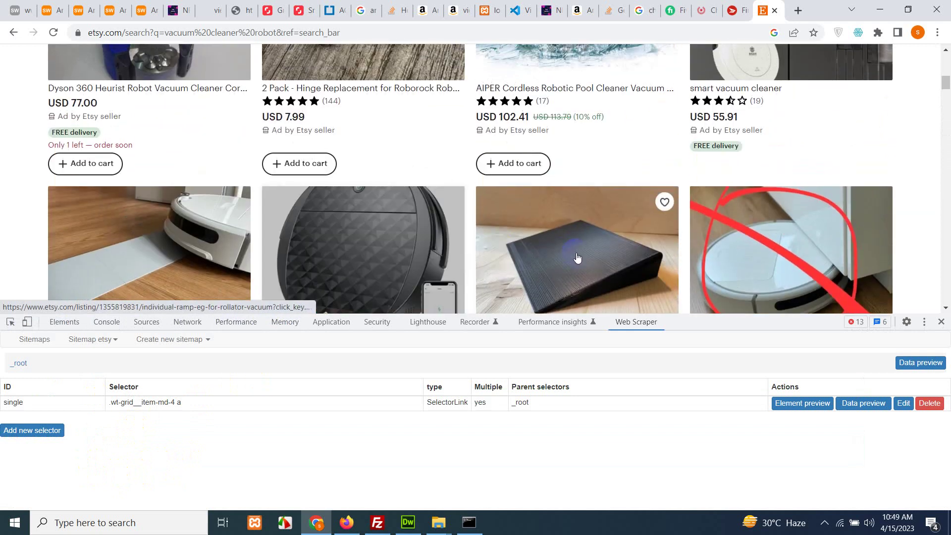
scroll(599, 253, up, 3)
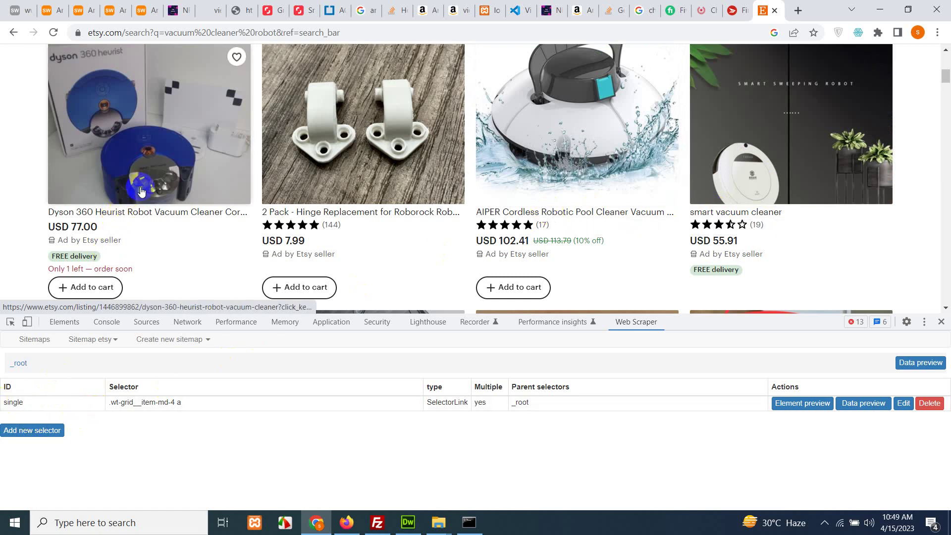
click(152, 176)
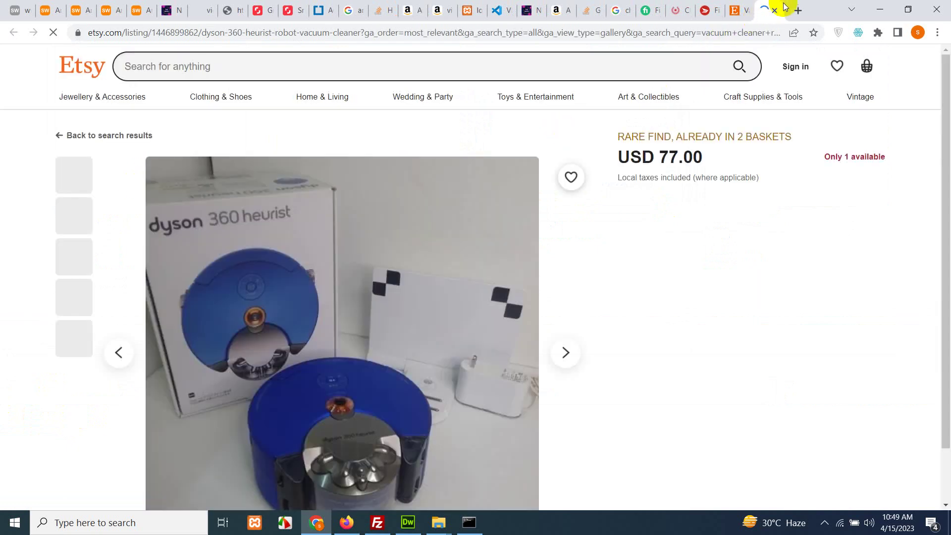
key(ctrl+w)
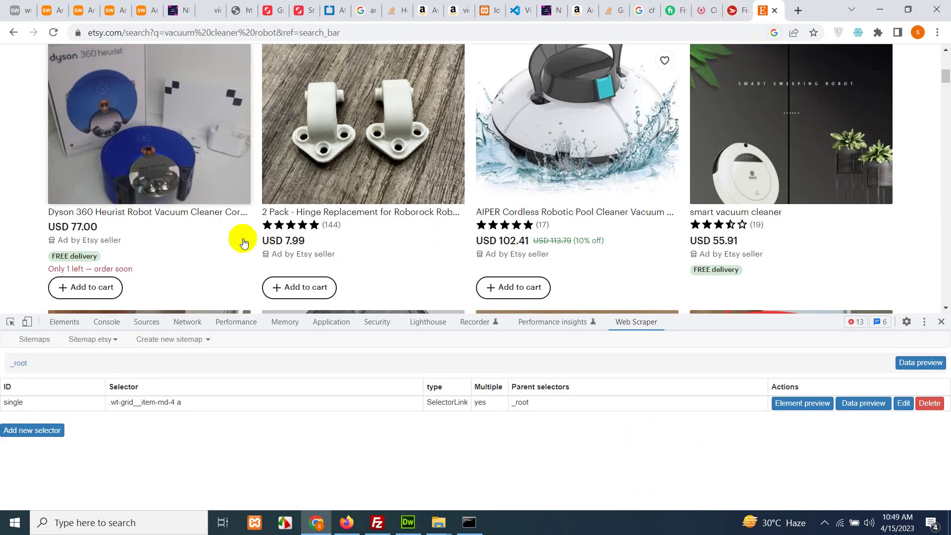
- Go into the "single" selector and load the Dyson 360 Heurist listing's copied address in the search results tab
click(15, 402)
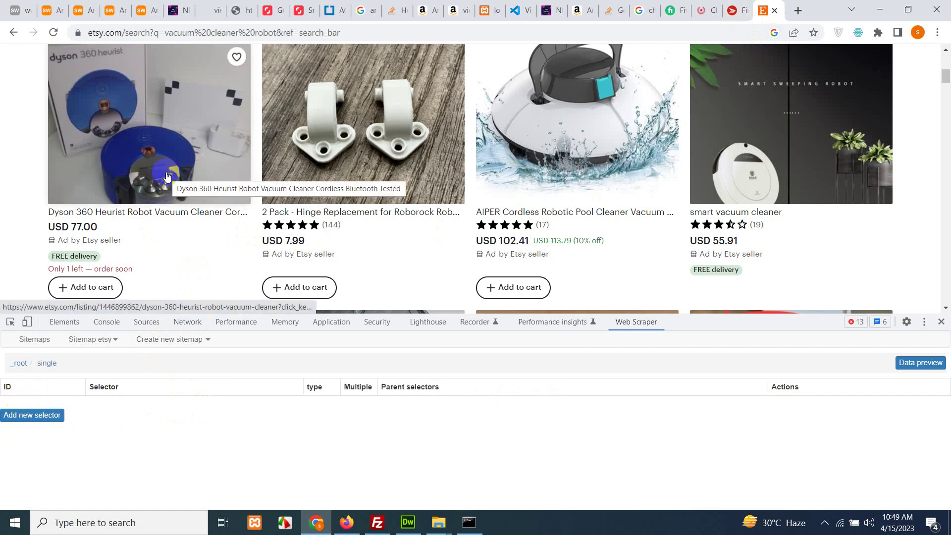
click(167, 177)
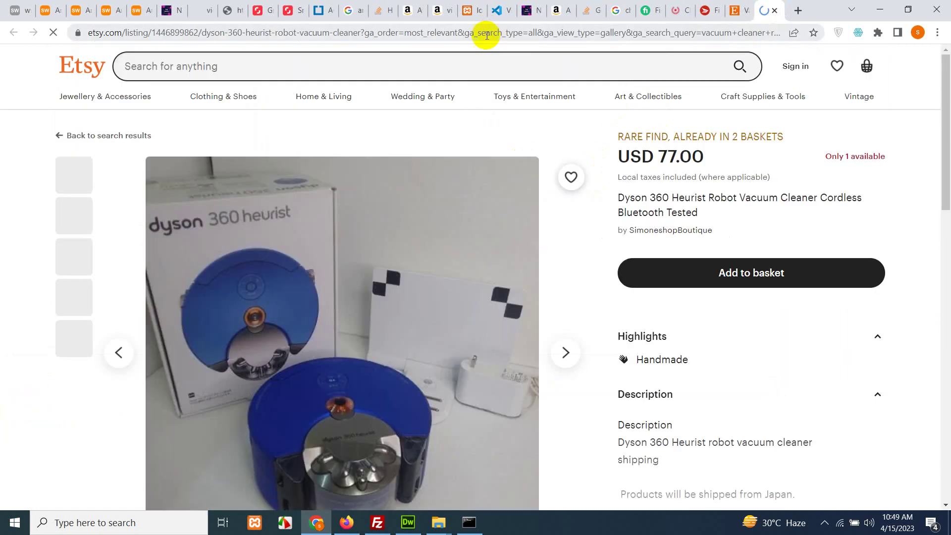
click(484, 33)
right_click(479, 32)
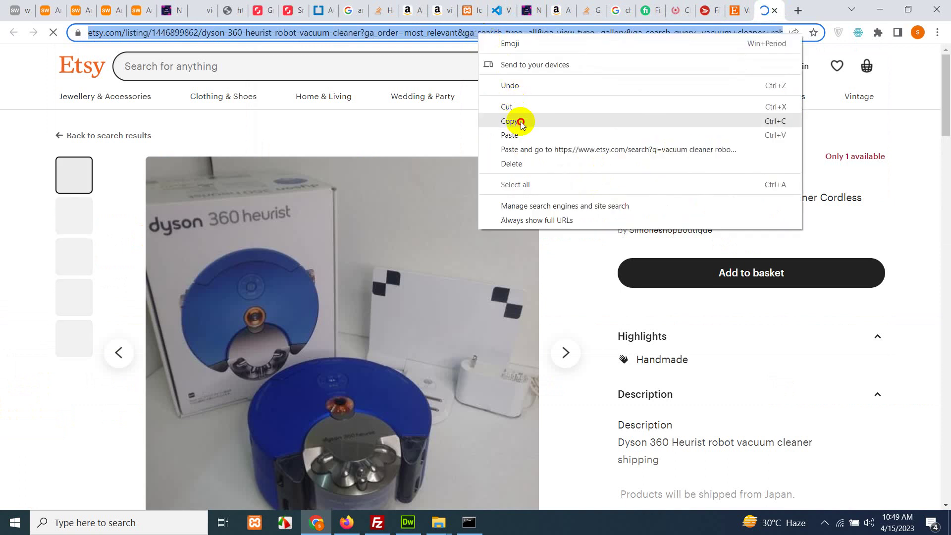
click(521, 125)
click(746, 7)
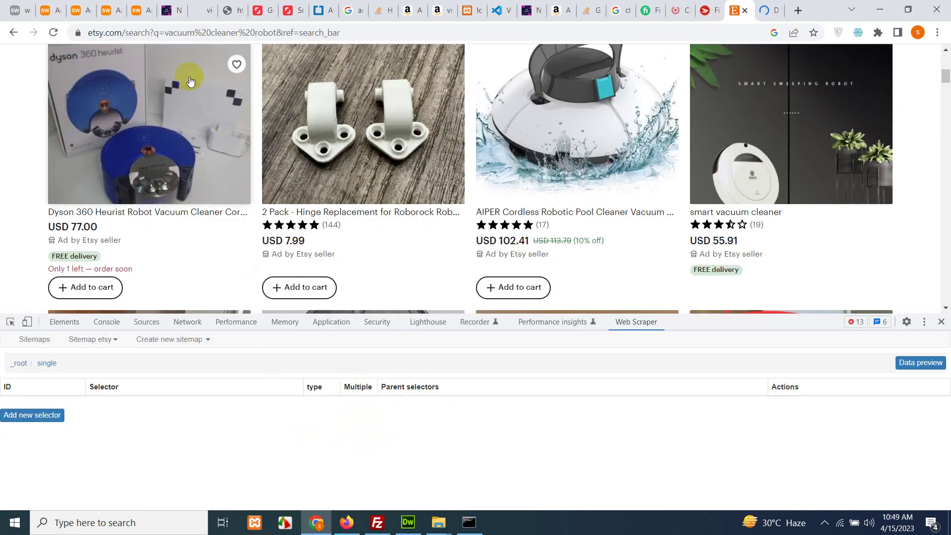
click(176, 31)
right_click(176, 31)
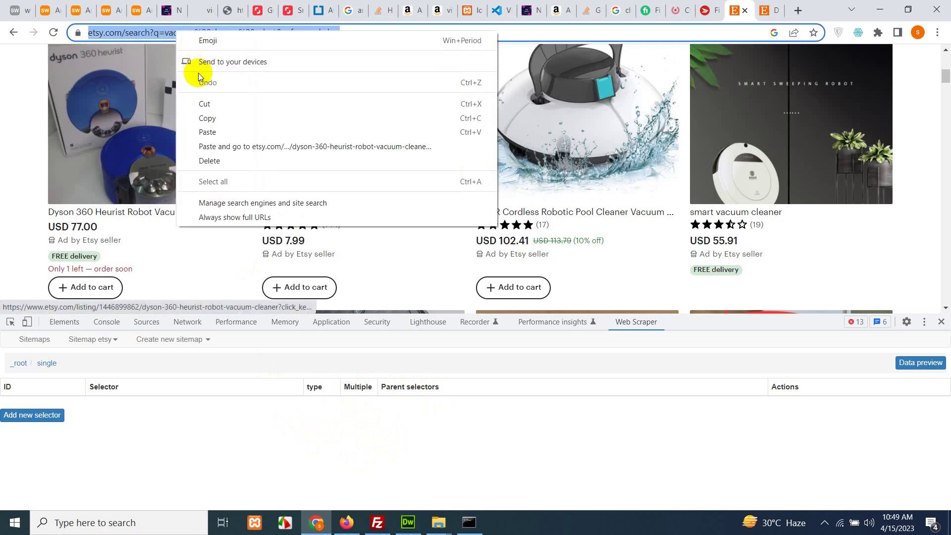
click(212, 146)
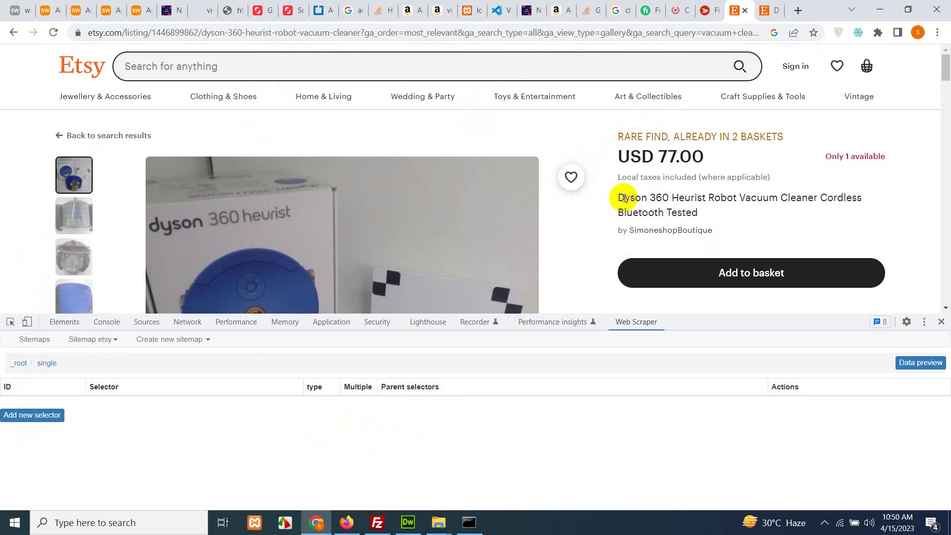
- Expand the listing's full description and examine the product page for details worth scraping
scroll(684, 125, down, 1)
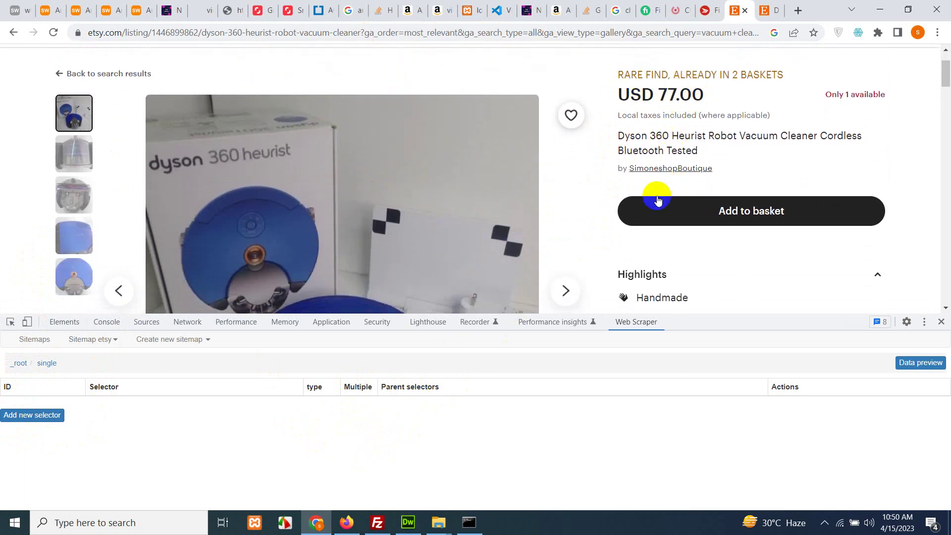
scroll(629, 250, down, 3)
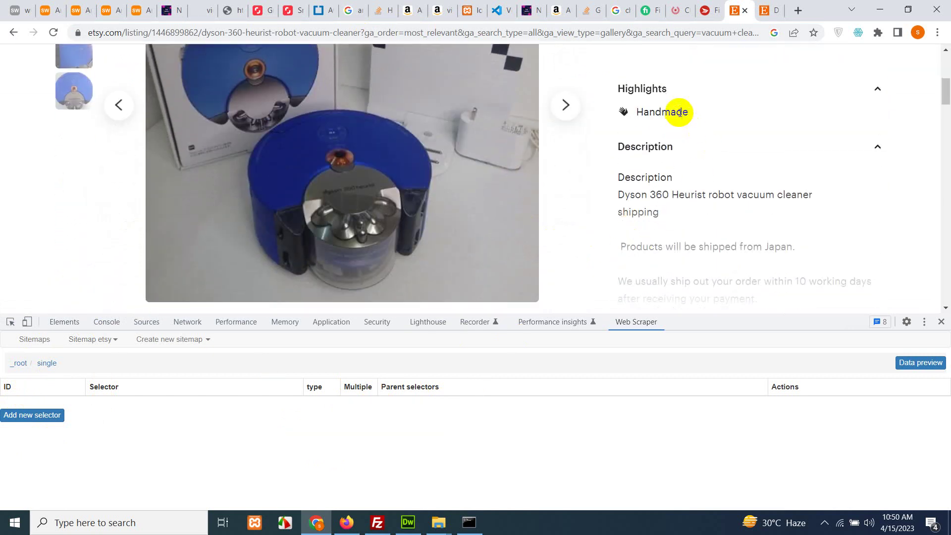
scroll(628, 178, down, 1)
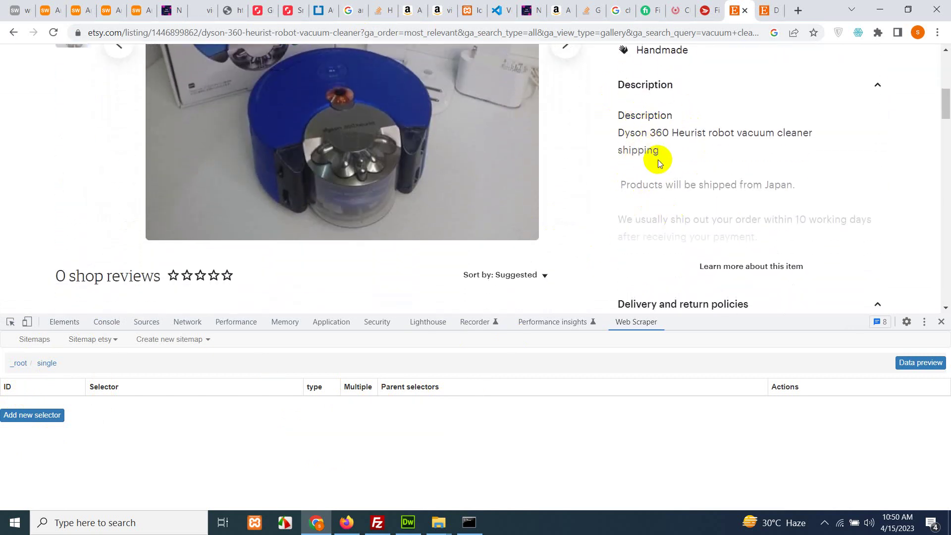
click(775, 263)
scroll(722, 251, down, 7)
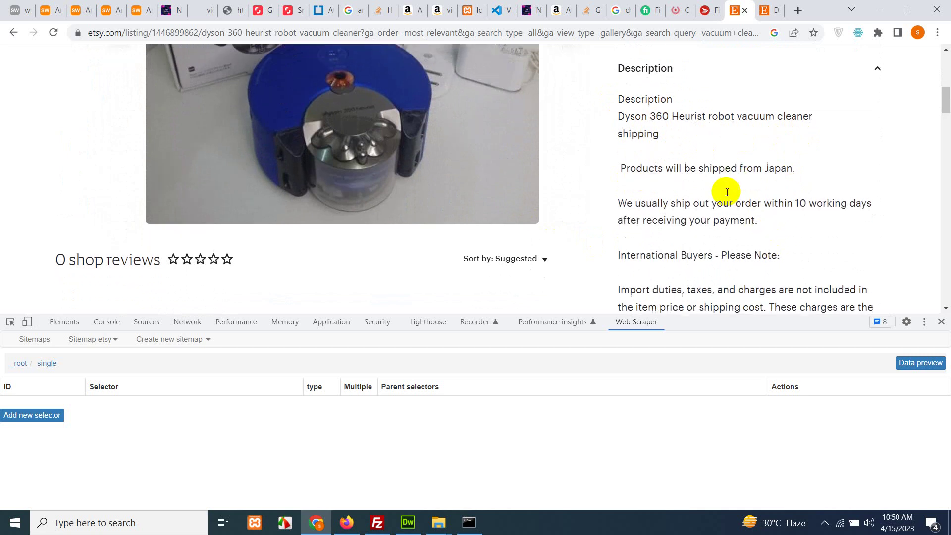
scroll(570, 203, down, 6)
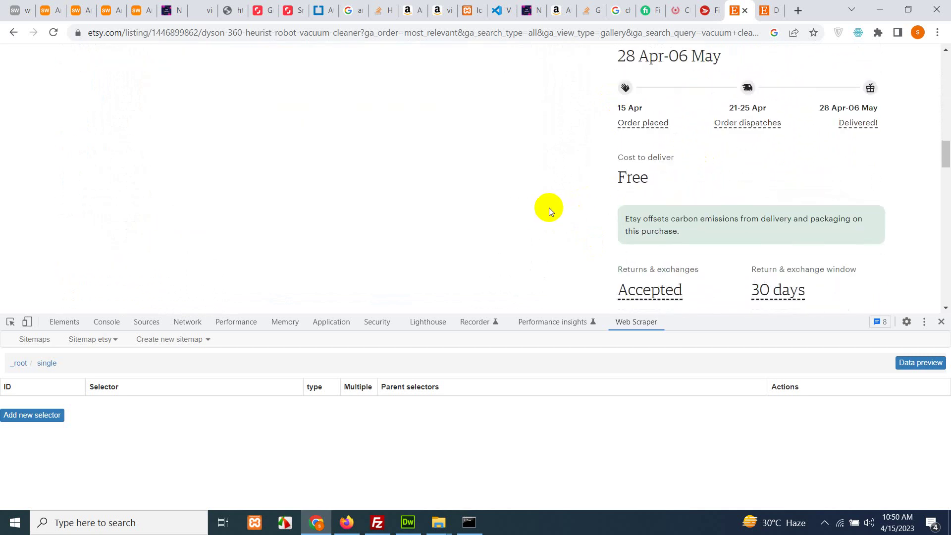
scroll(675, 206, down, 3)
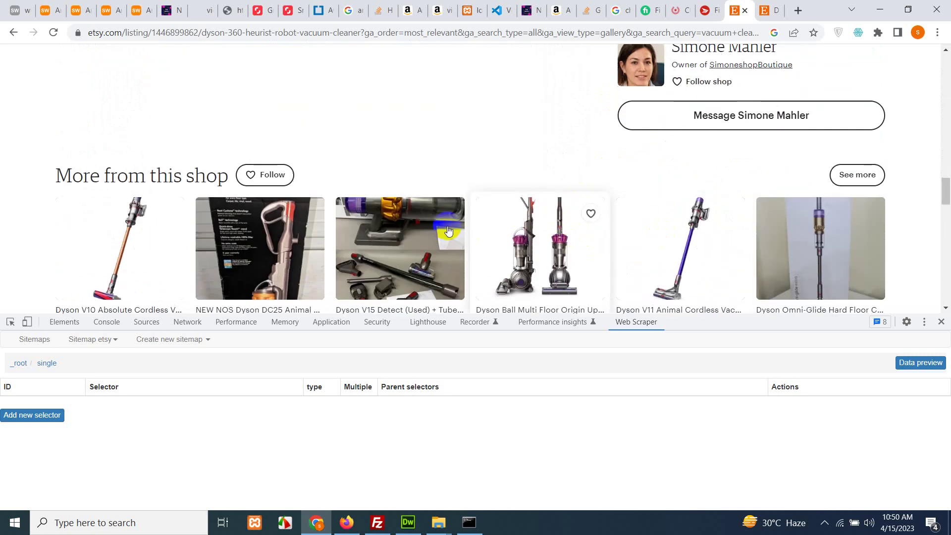
scroll(448, 225, up, 10)
scroll(567, 257, up, 15)
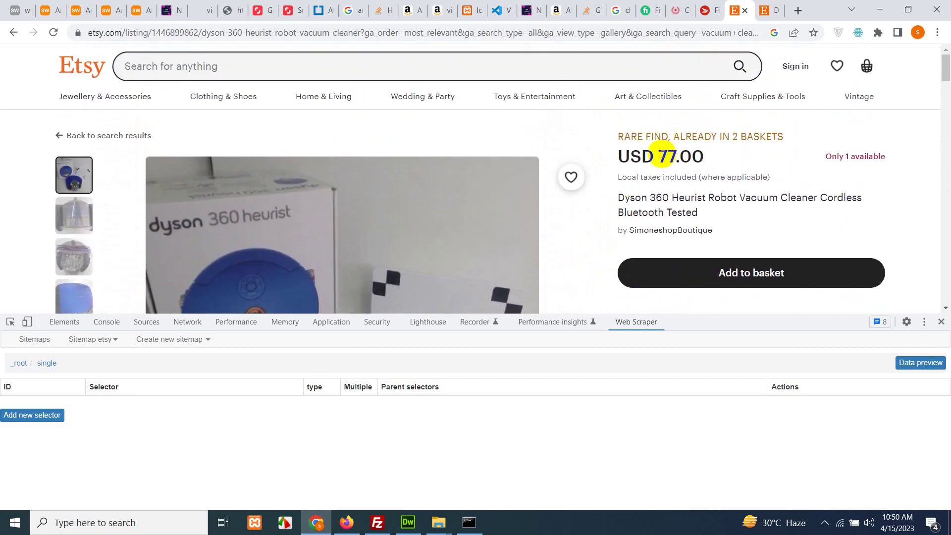
- Add a Text selector with the id "title" under "single" and pick the product title so the selector becomes "h1"
click(26, 416)
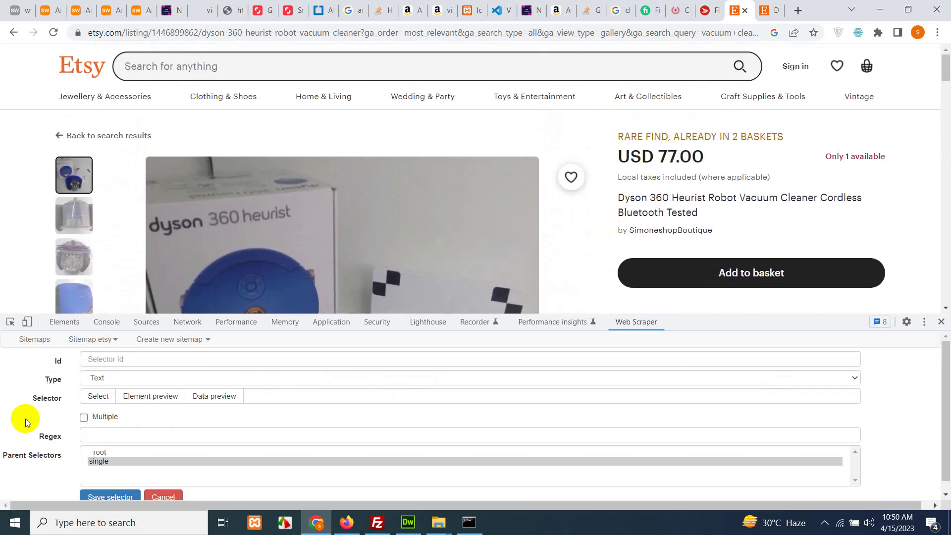
click(116, 364)
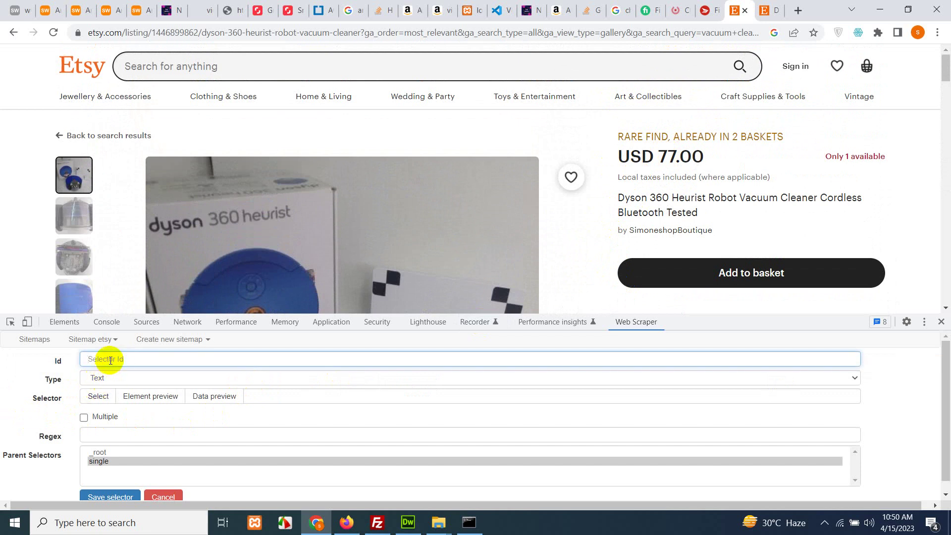
text(title)
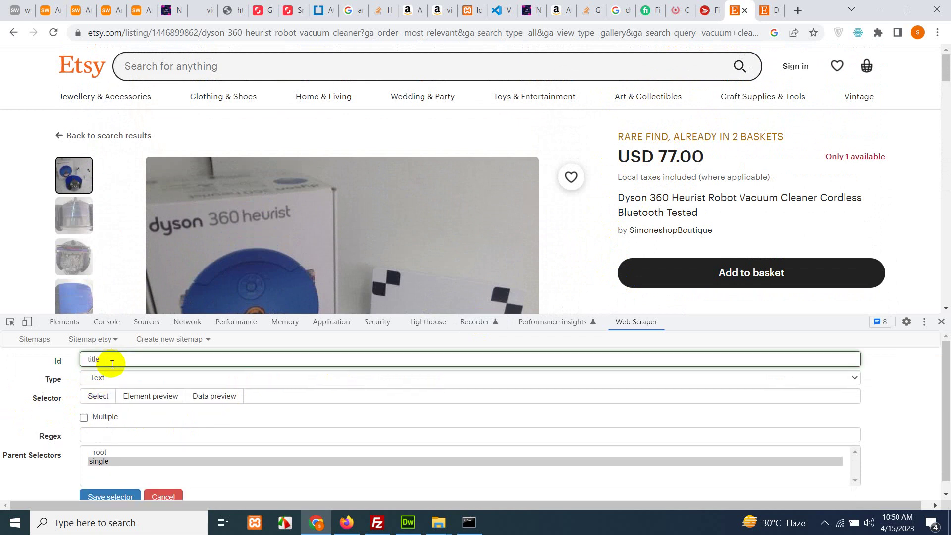
click(97, 396)
click(658, 212)
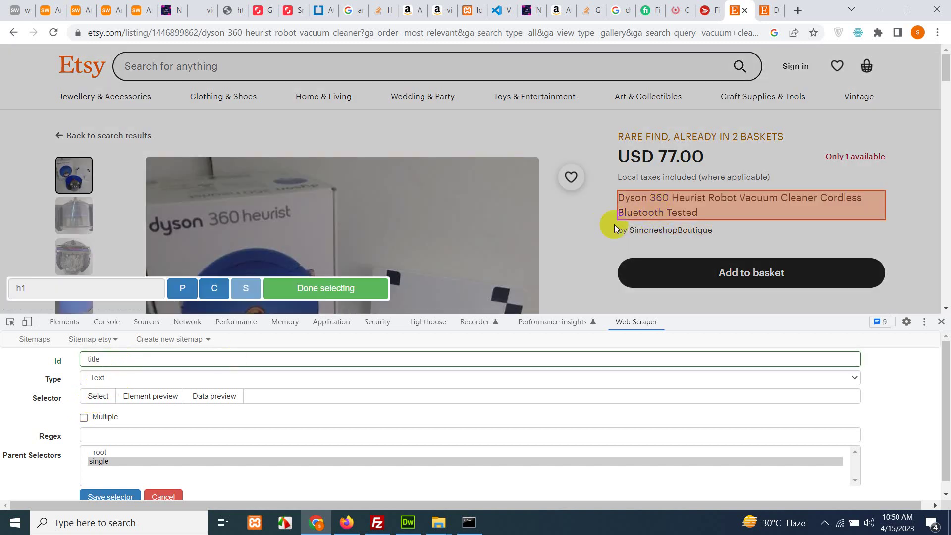
click(325, 289)
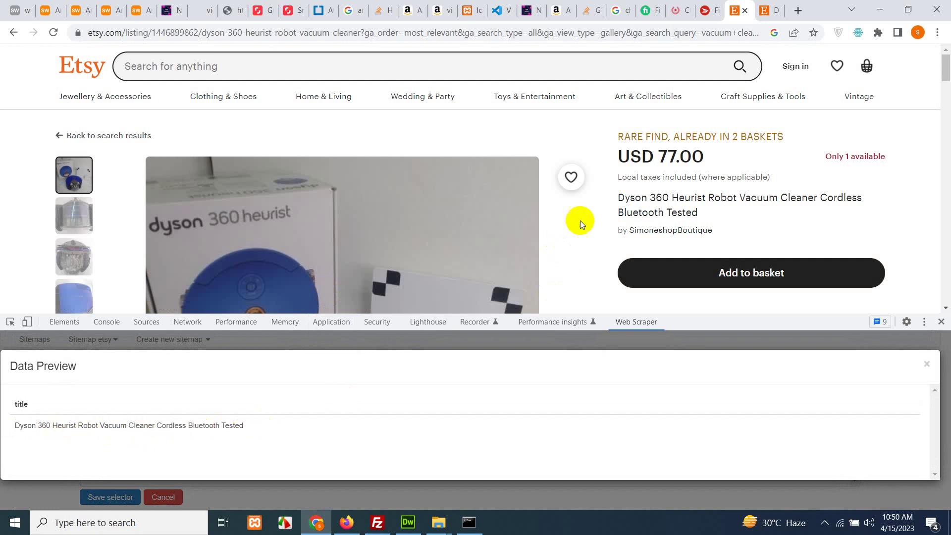
- Preview the data extracted by the "title" selector, and save the selector
click(927, 365)
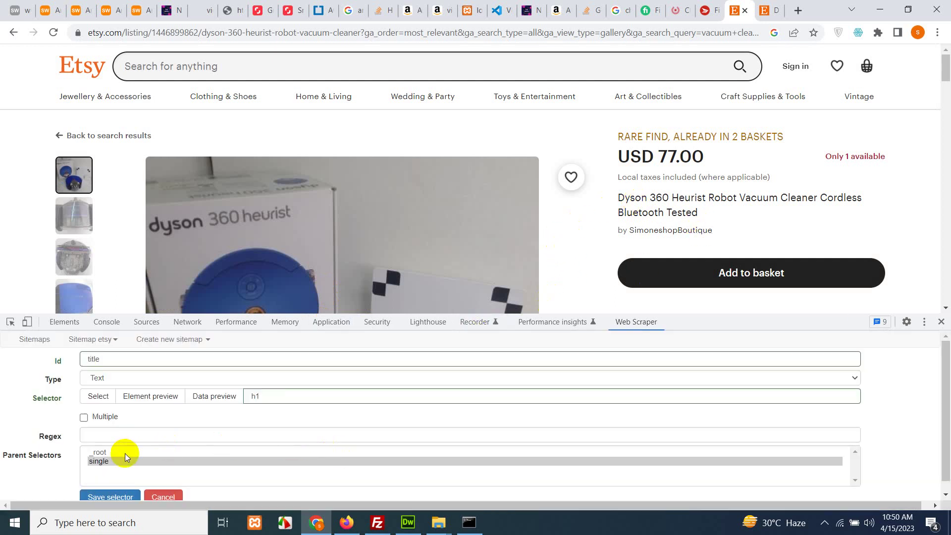
scroll(121, 460, down, 1)
click(114, 484)
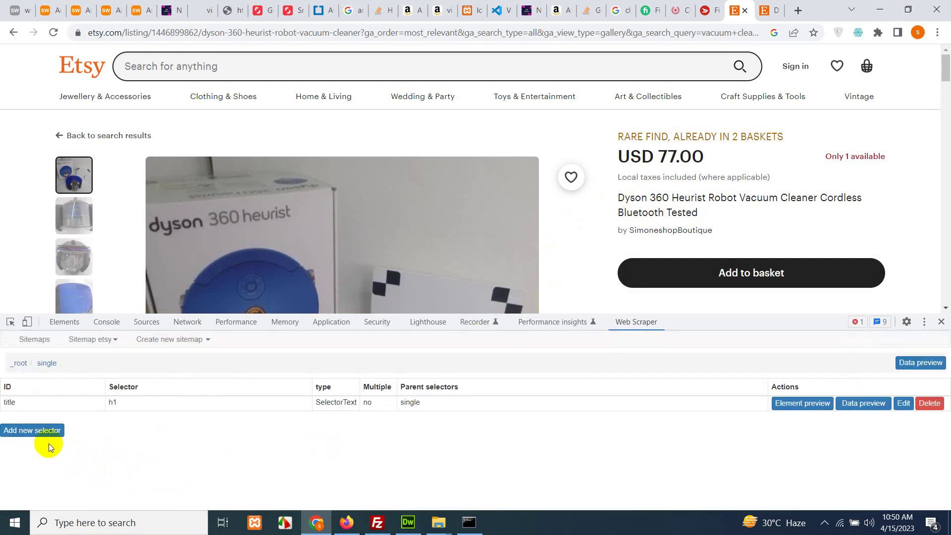
- Add a Text selector with the id "price" under "single" and pick the product price so the selector becomes "p.wt-text-title-03"
click(35, 430)
click(108, 360)
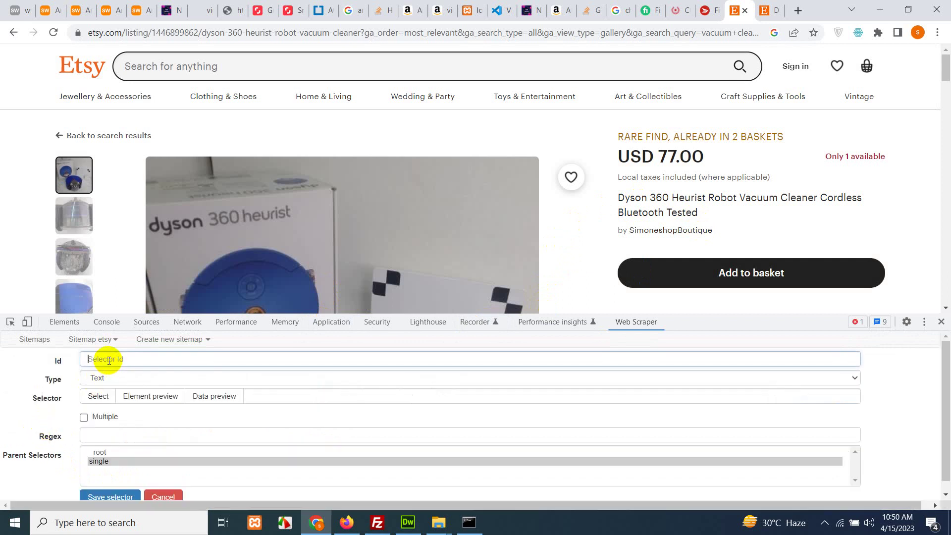
text(price)
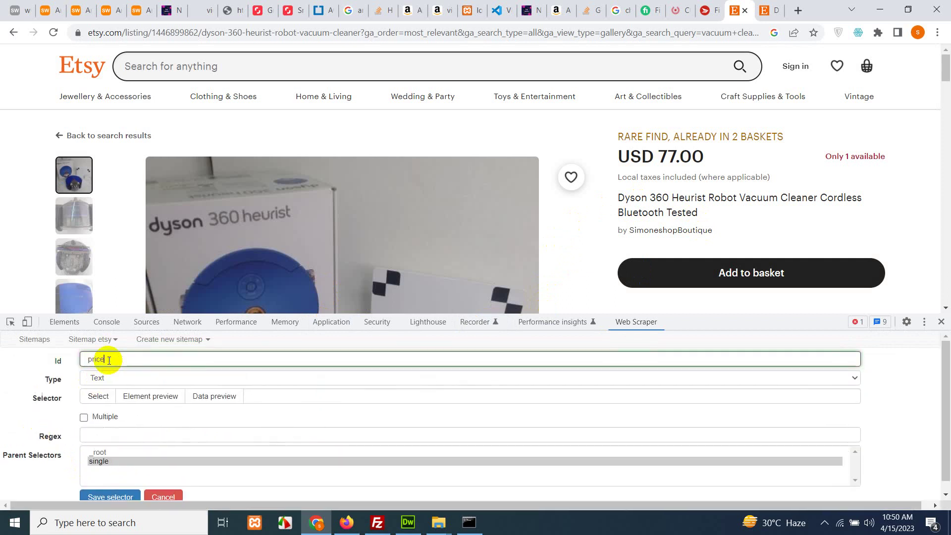
click(99, 396)
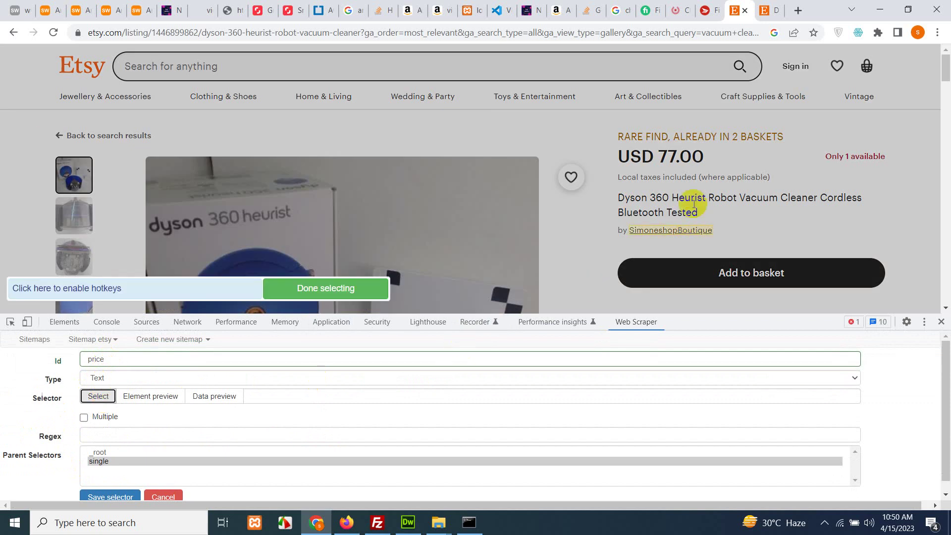
click(661, 156)
click(335, 285)
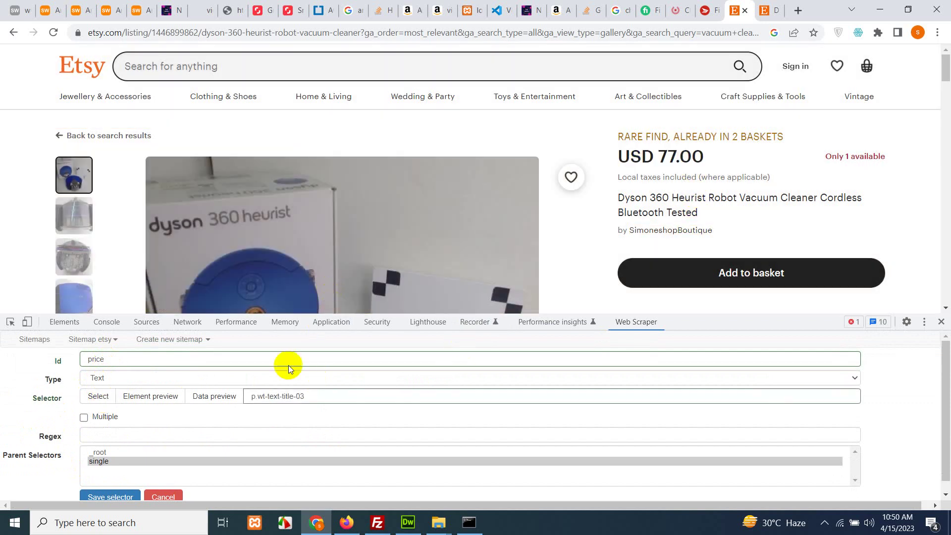
- Preview the data extracted by the "price" selector, and save the selector
click(228, 397)
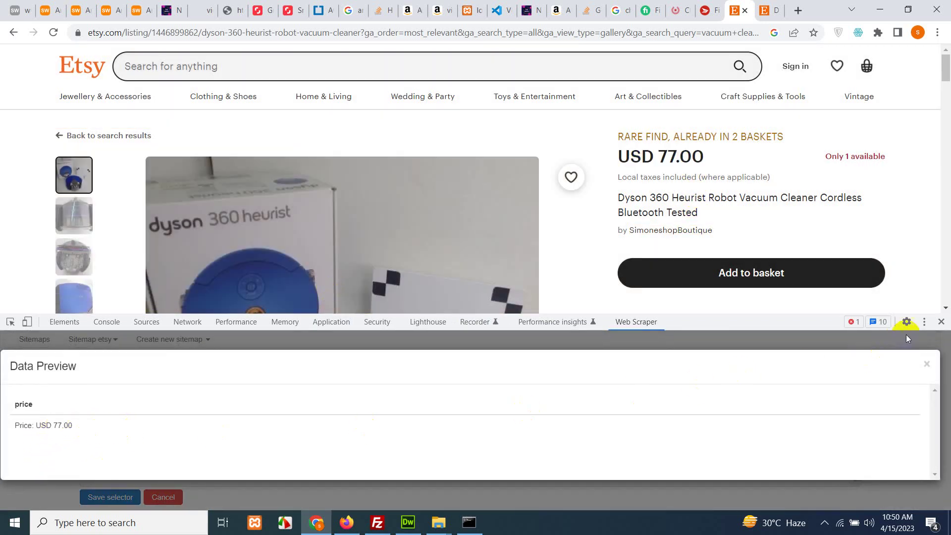
click(928, 366)
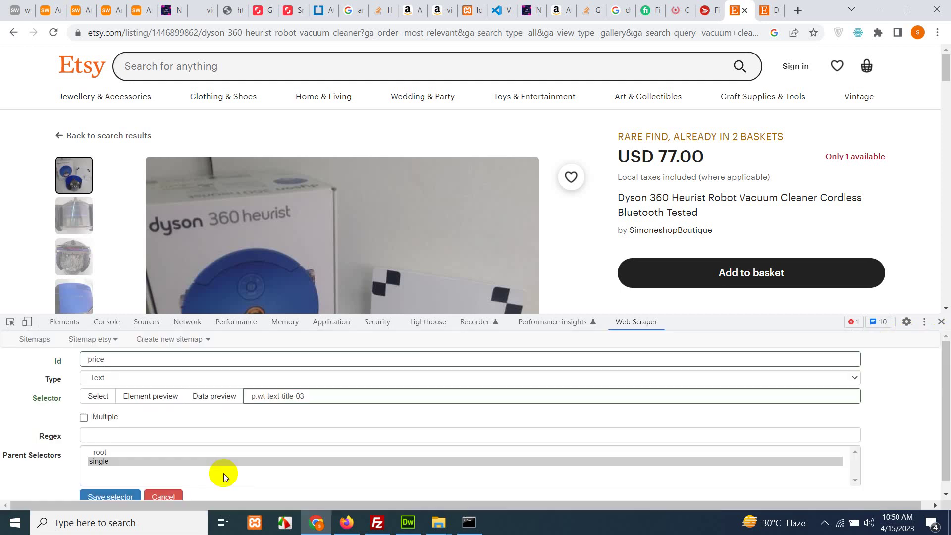
click(102, 498)
- Add a selector with the id "description" under "single" and set its type to HTML
scroll(610, 248, down, 2)
scroll(610, 258, down, 2)
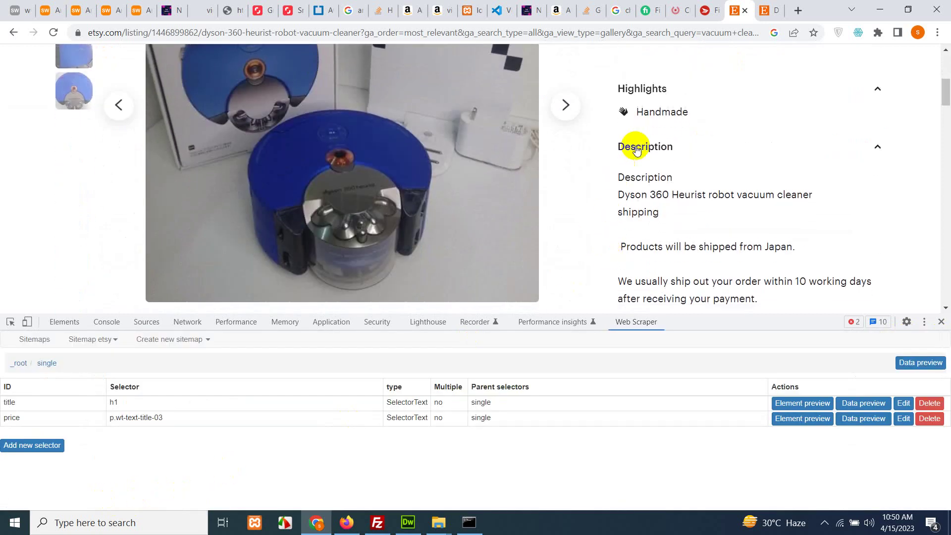
click(33, 445)
click(134, 359)
text(description)
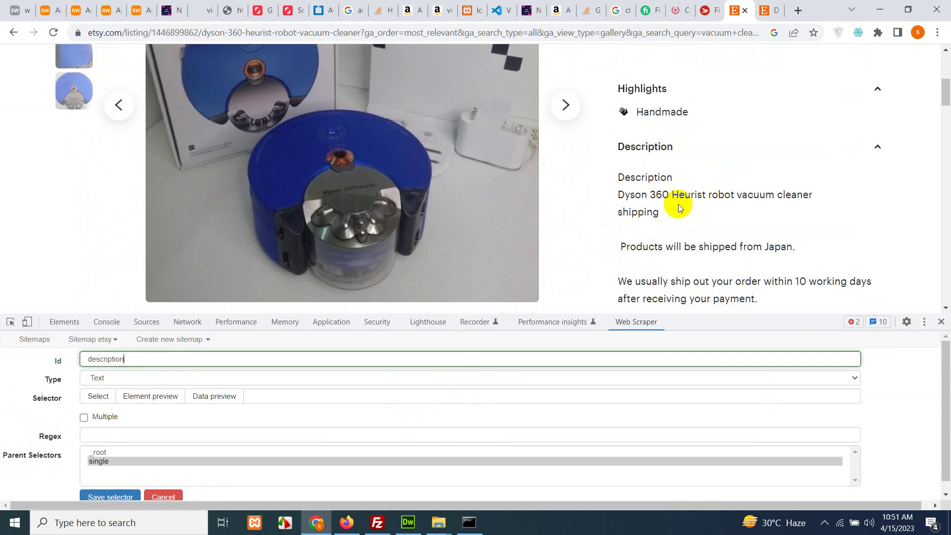
scroll(679, 206, down, 2)
scroll(701, 228, down, 1)
scroll(707, 251, up, 4)
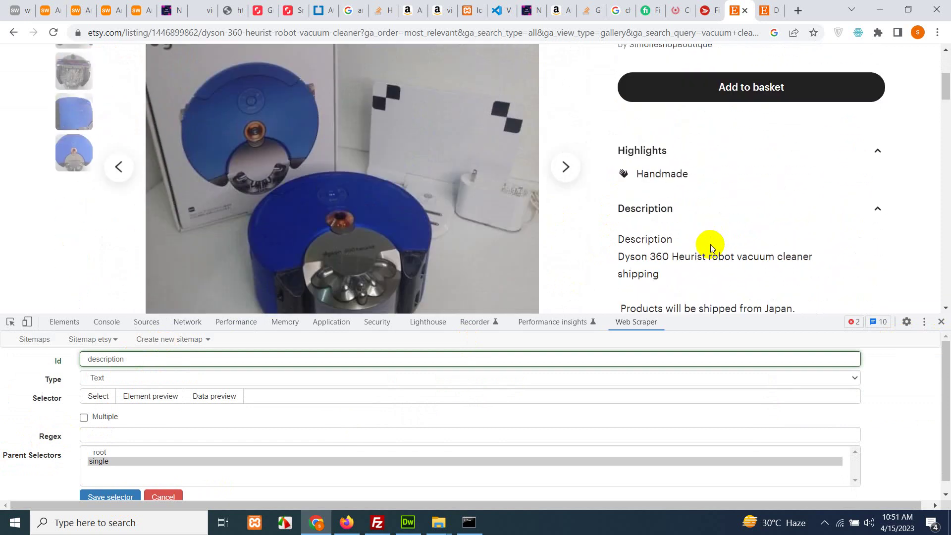
click(99, 381)
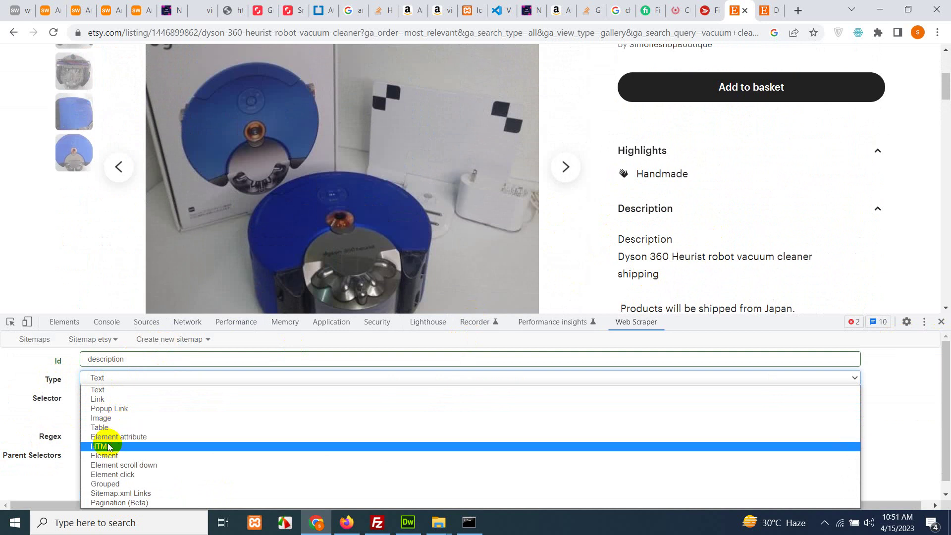
click(108, 447)
- Pick the product's description text block on the listing page so the "description" selector becomes "p.wt-break-word"
click(101, 398)
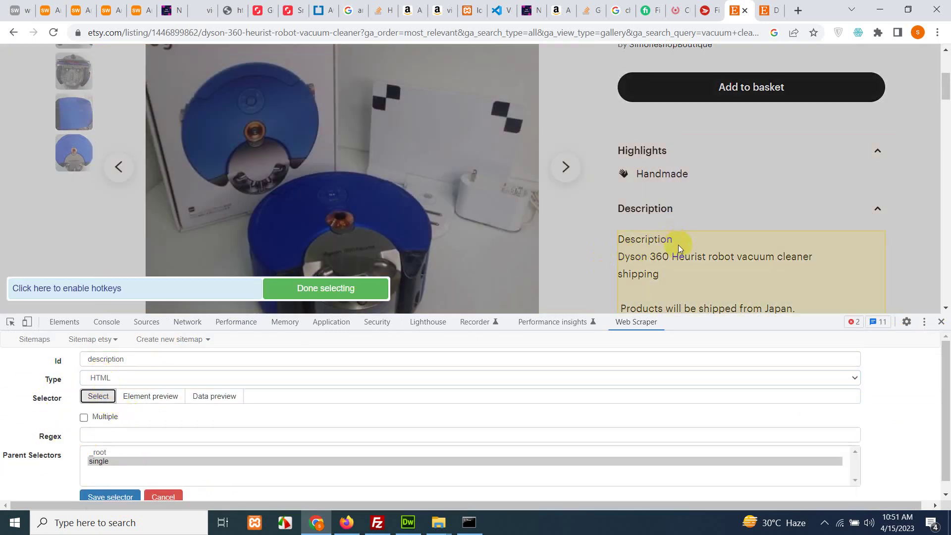
click(688, 242)
scroll(688, 242, down, 12)
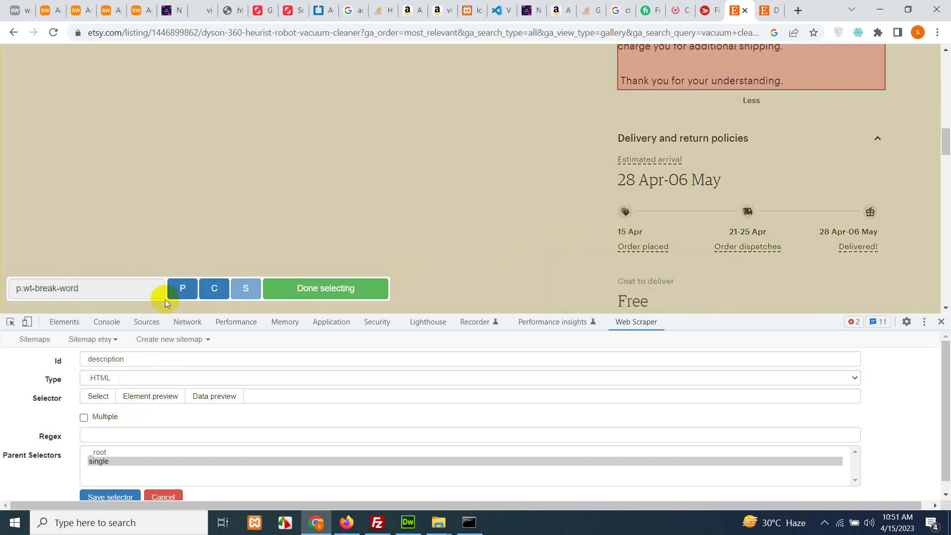
click(336, 289)
- Preview the data extracted by the "description" selector, and save the selector
click(221, 396)
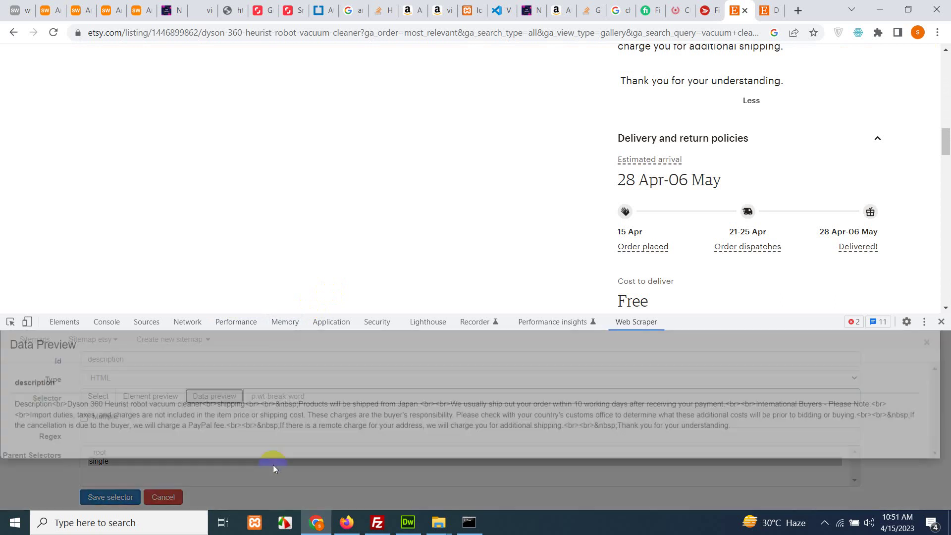
click(926, 365)
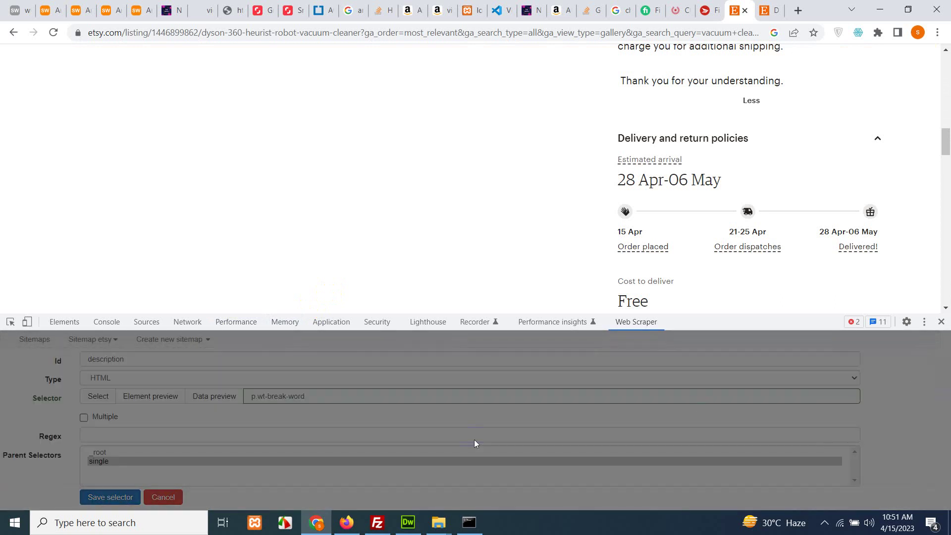
click(108, 487)
- Add an Image selector with the id "impage" under "single" and pick the listing's main product image
scroll(531, 290, up, 9)
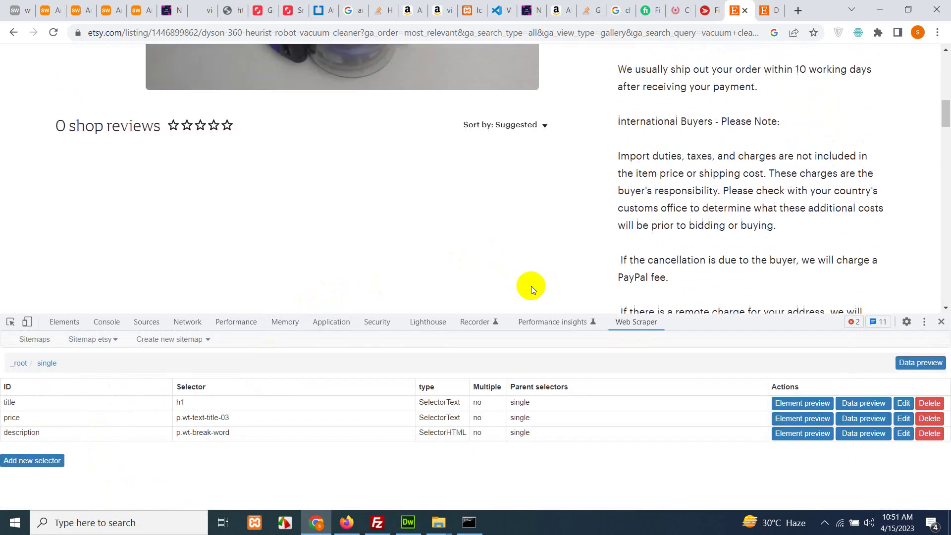
click(21, 461)
click(121, 361)
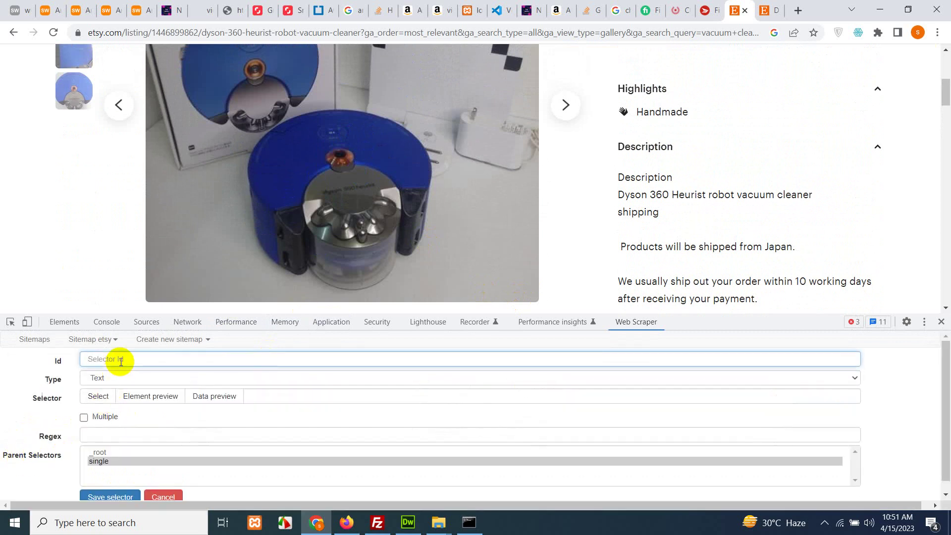
text(impage)
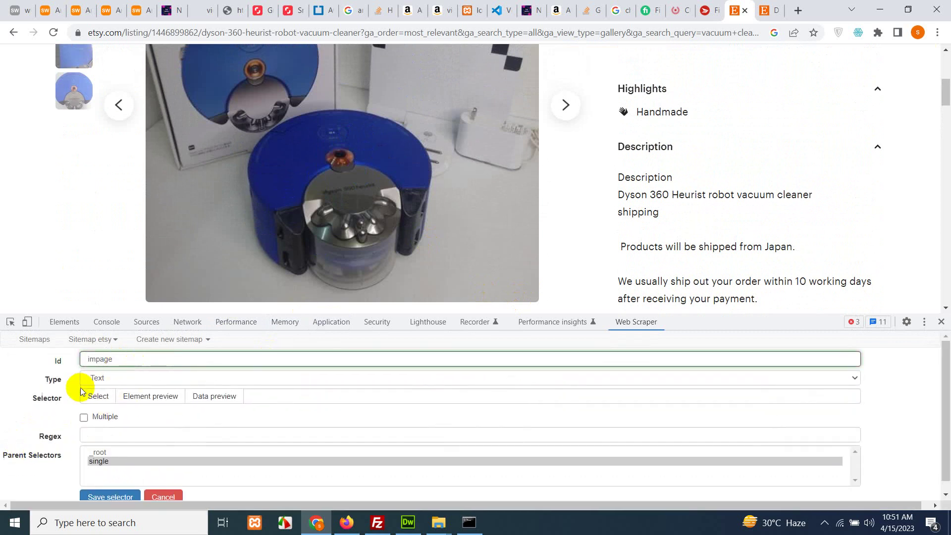
click(112, 378)
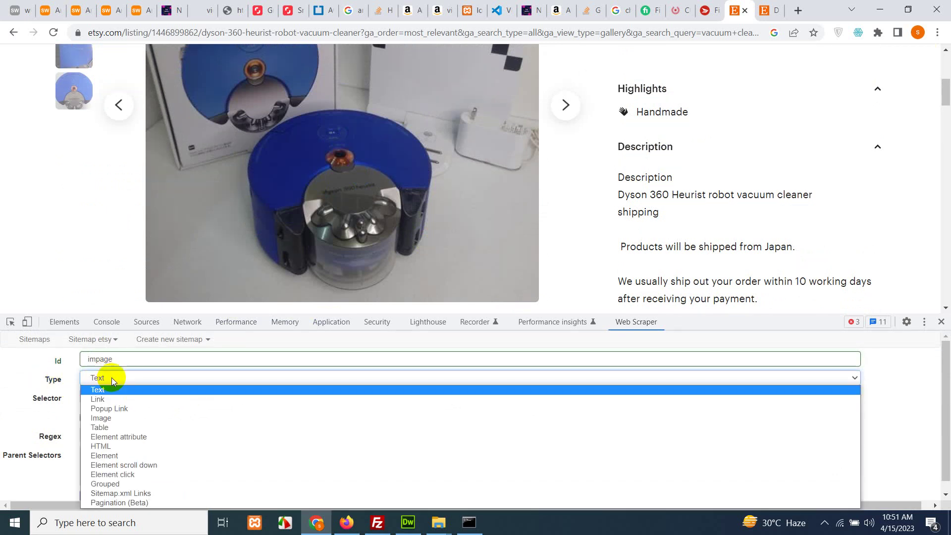
click(117, 419)
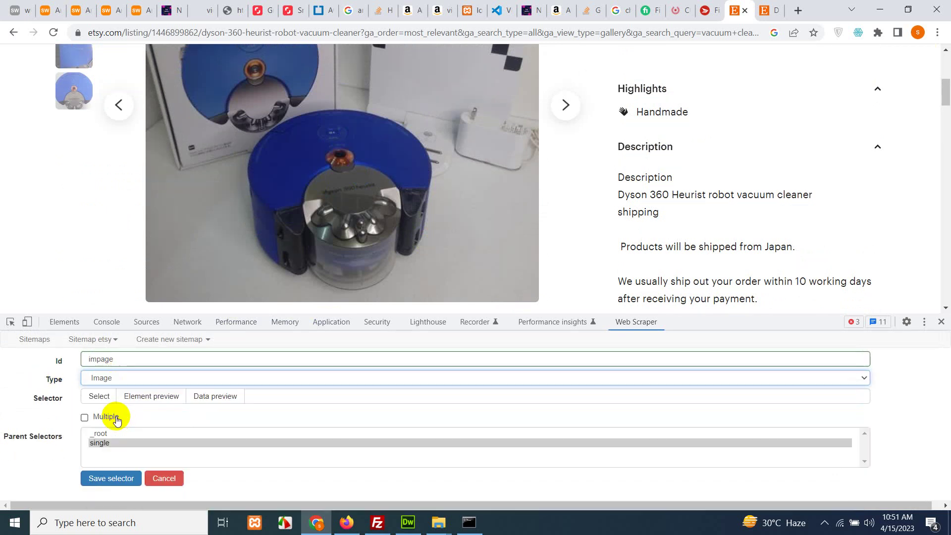
click(99, 396)
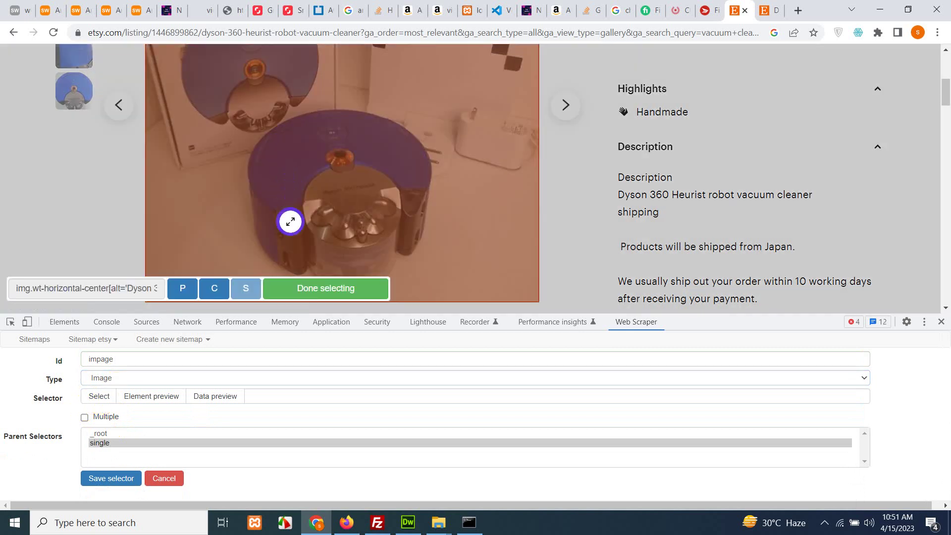
click(309, 295)
- Preview the "impage" selector's data, checking the extracted address by opening the image in a separate tab, and save the selector
click(213, 396)
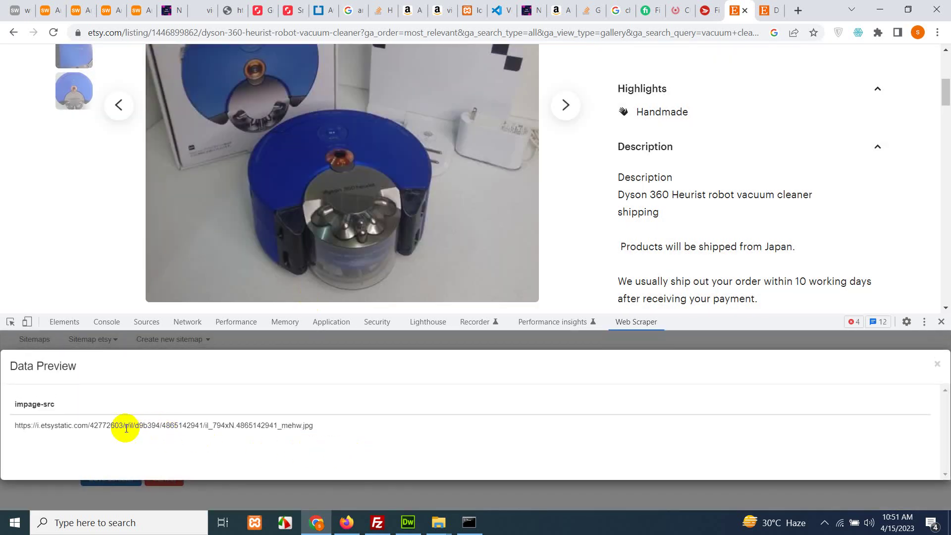
triple_click(203, 426)
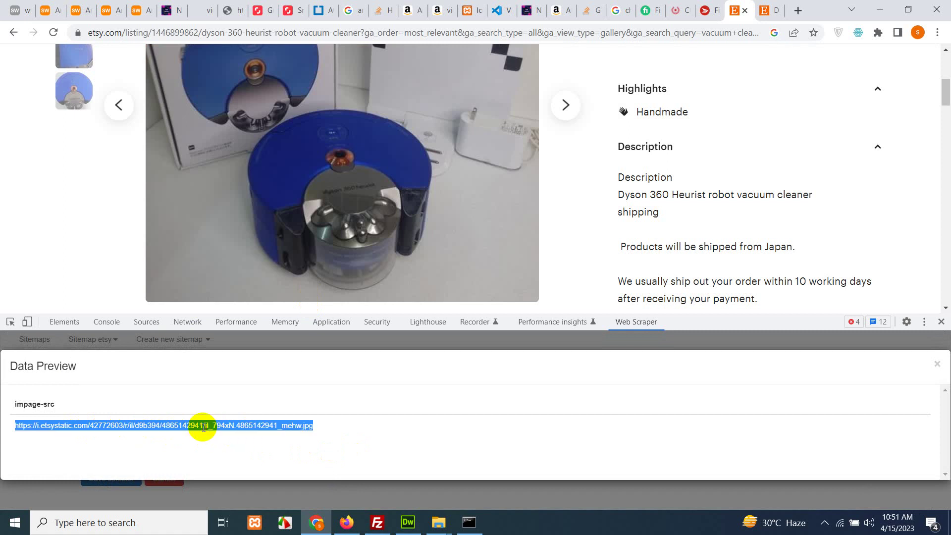
right_click(198, 426)
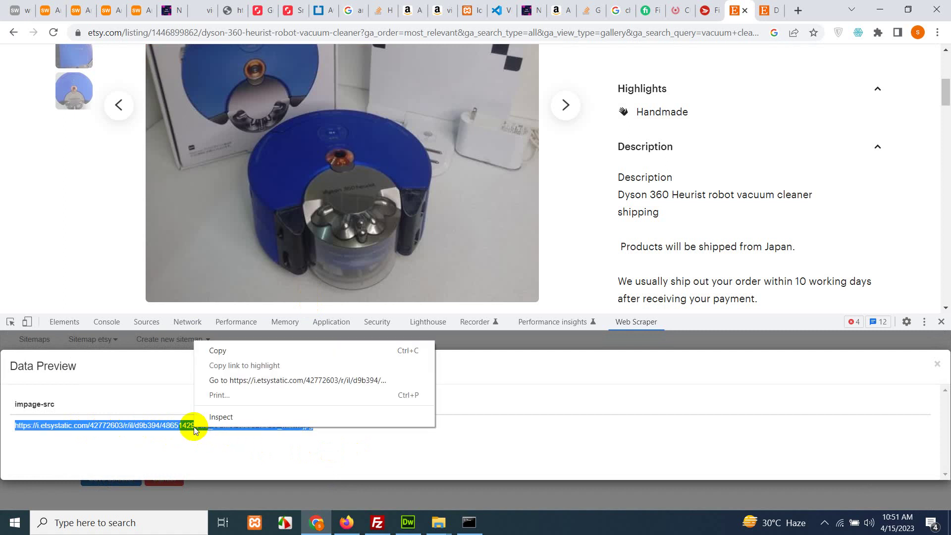
click(249, 380)
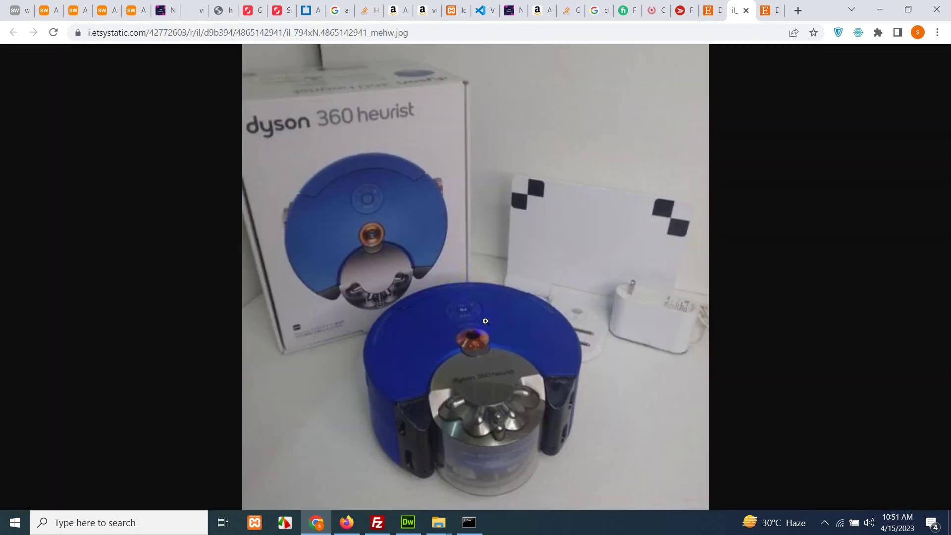
click(747, 11)
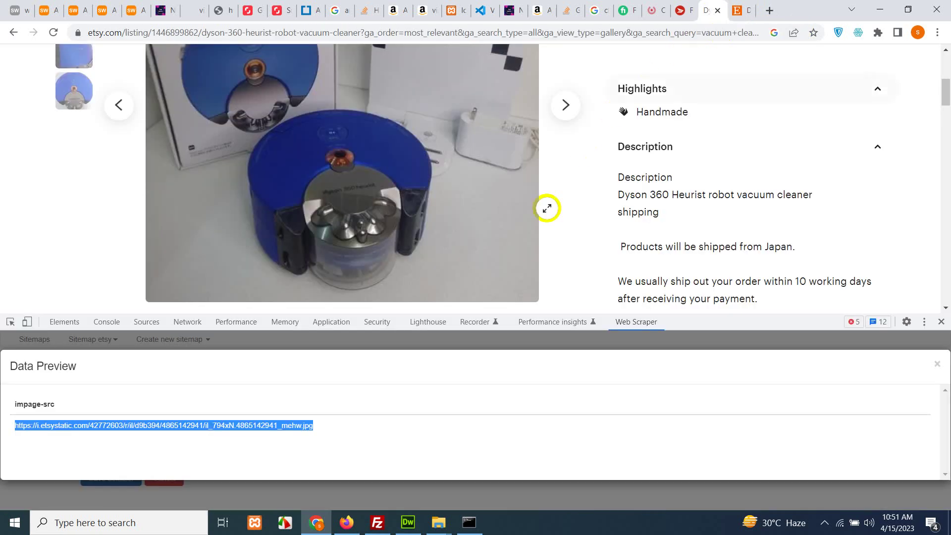
click(937, 366)
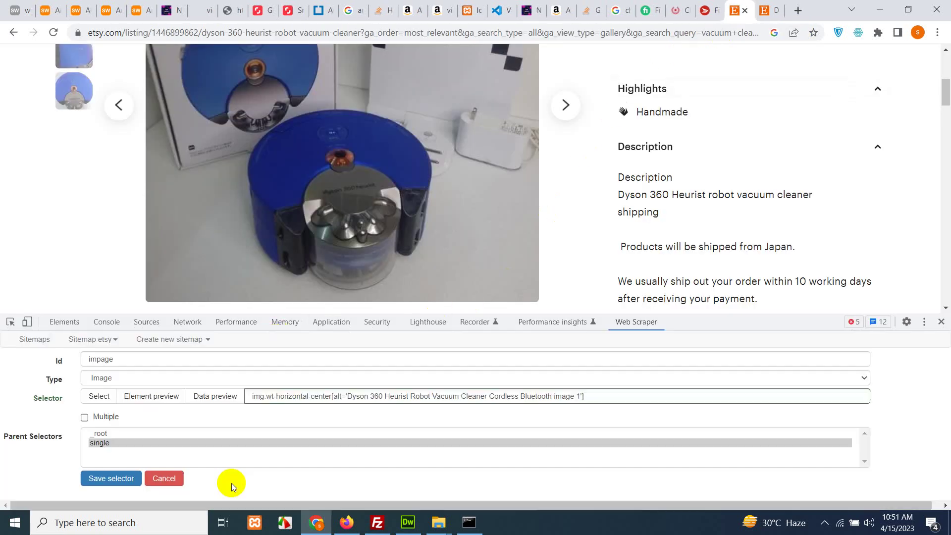
click(125, 477)
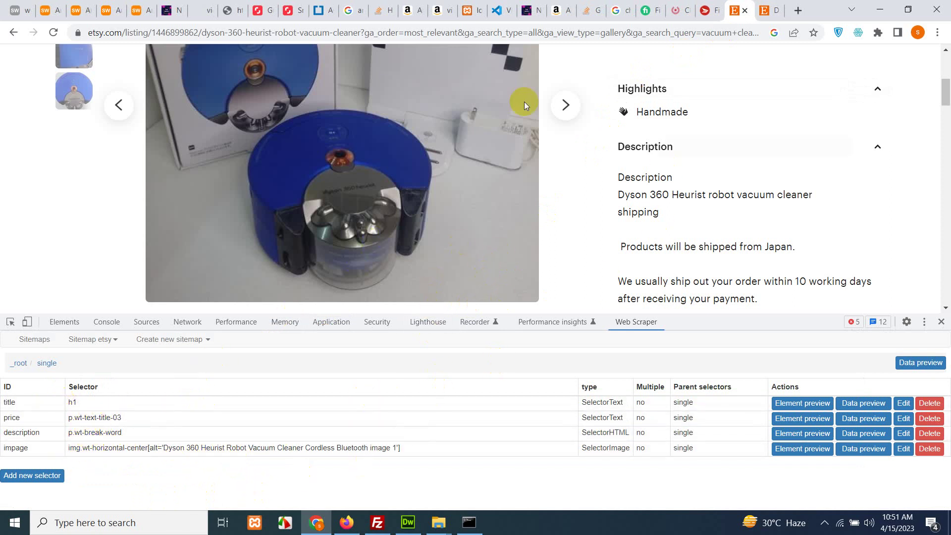
- Return to the Etsy search results and the sitemap's _root level, and examine the page navigation below the listings
click(14, 33)
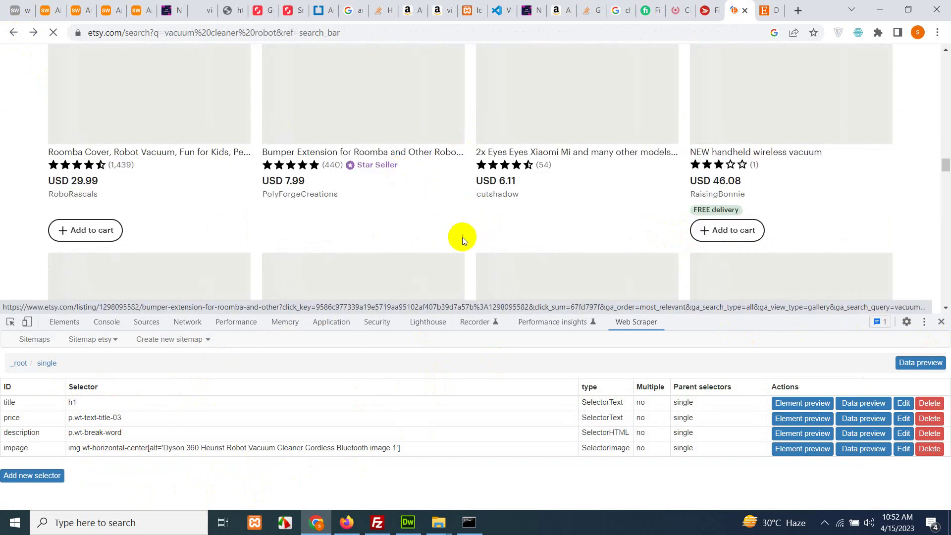
click(20, 364)
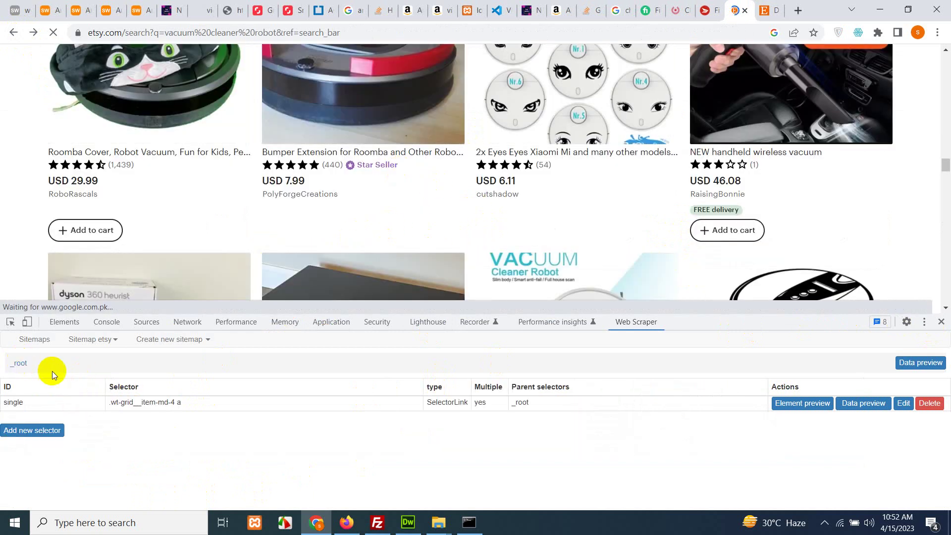
scroll(542, 259, down, 20)
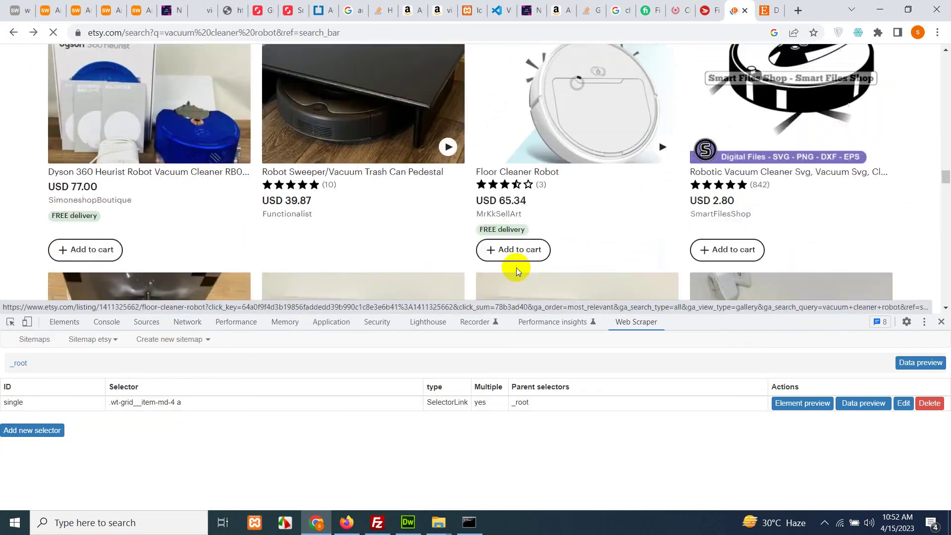
scroll(438, 249, down, 15)
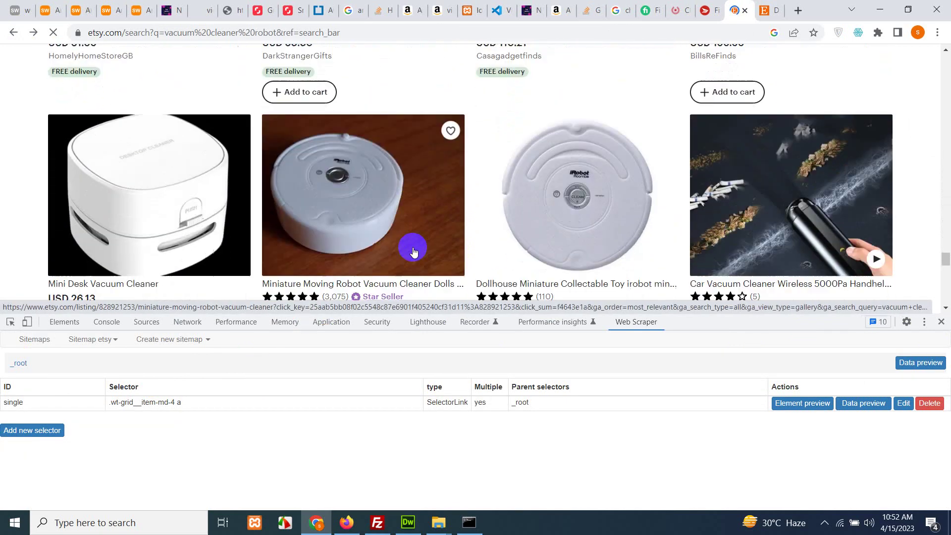
scroll(268, 236, up, 6)
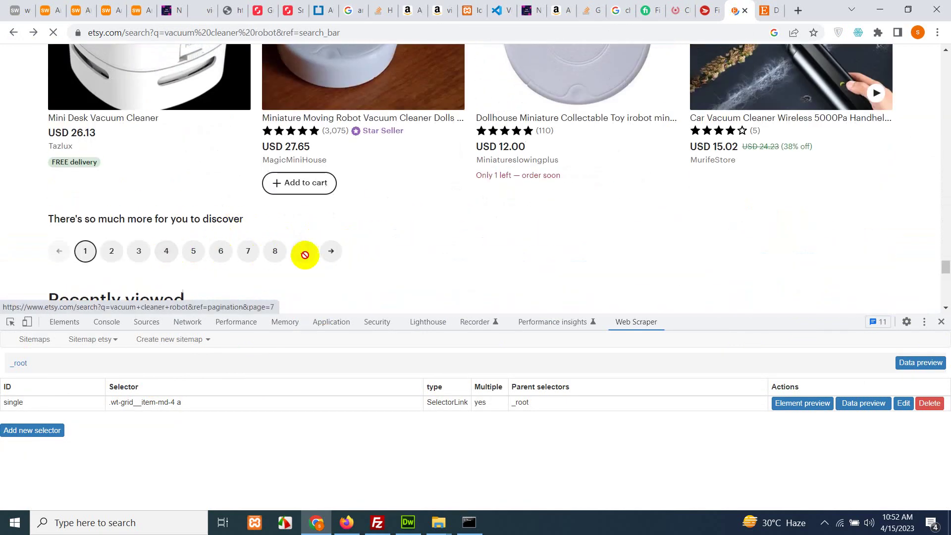
- Scrape the "etsy" sitemap with the preset timing values, and end the run by closing the scraping window
click(75, 341)
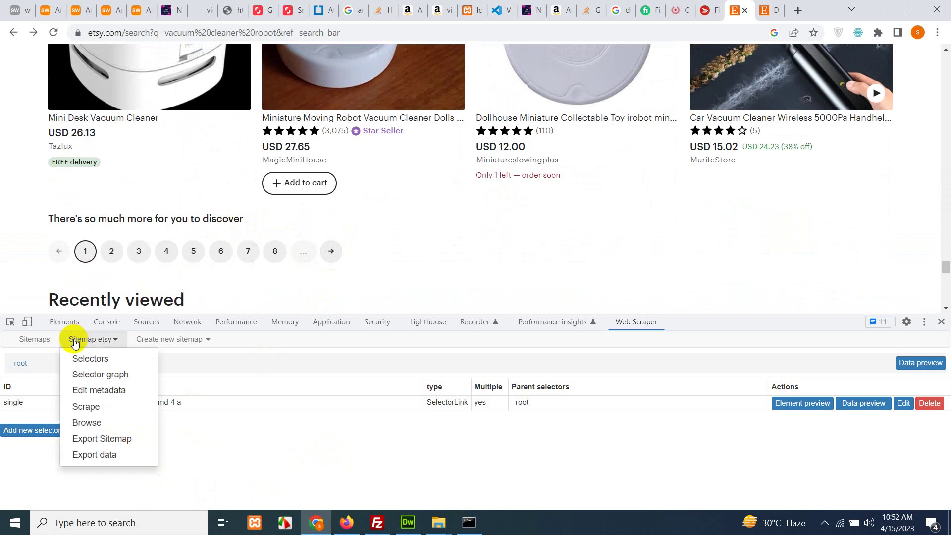
click(86, 409)
click(111, 416)
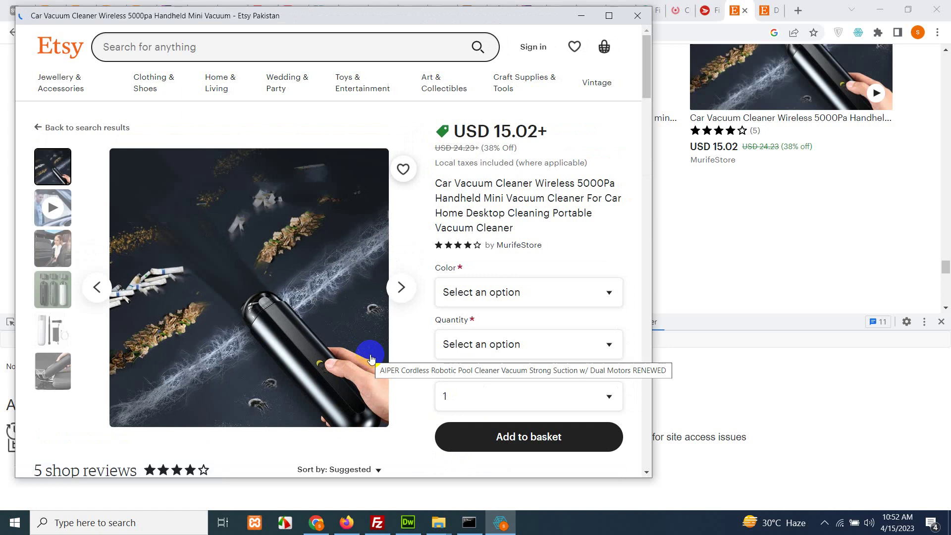
click(372, 357)
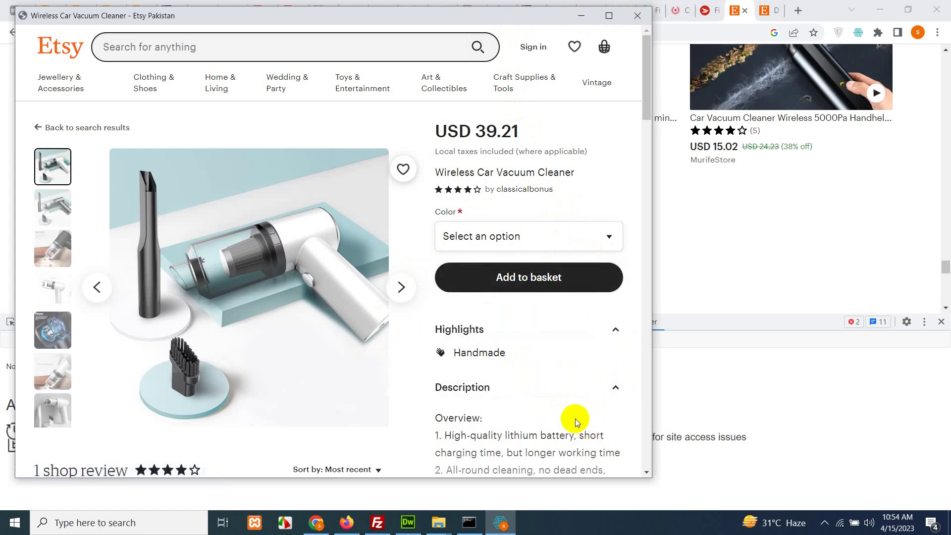
click(637, 20)
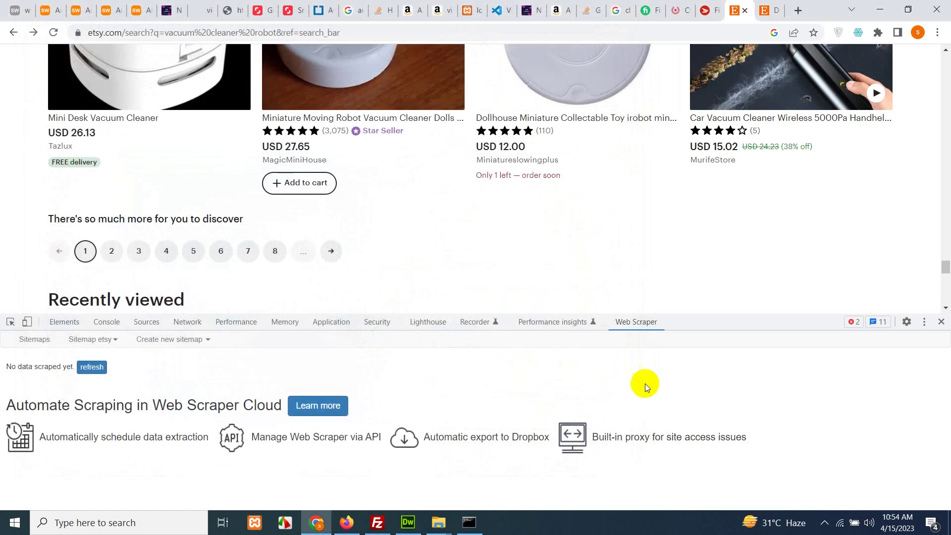
- Export the "etsy" sitemap's scraped data as CSV and open etsy.csv in Excel to inspect the image address in cell H2
click(97, 342)
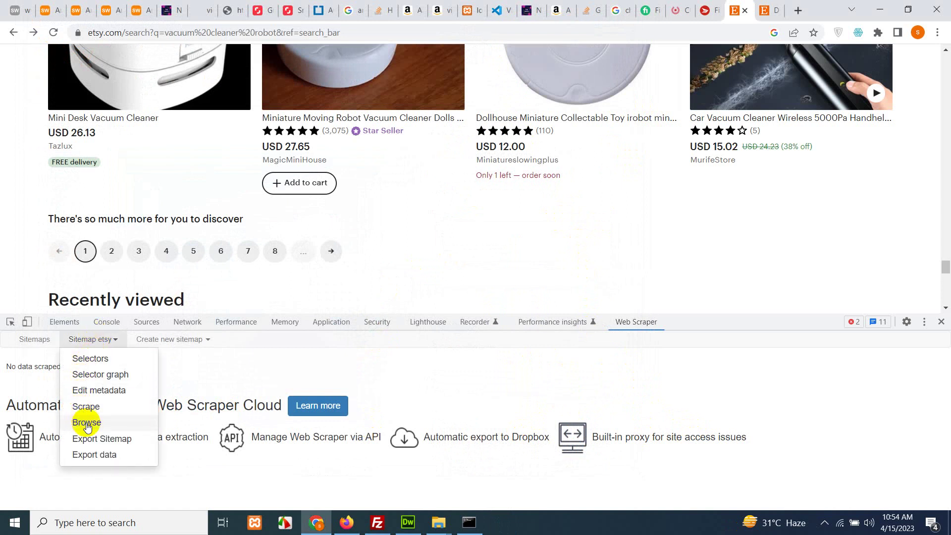
click(94, 455)
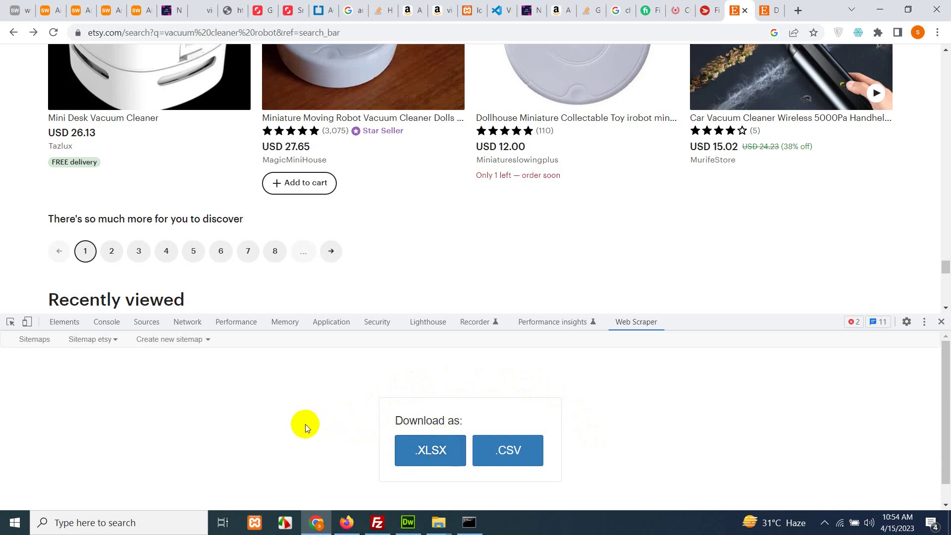
click(509, 452)
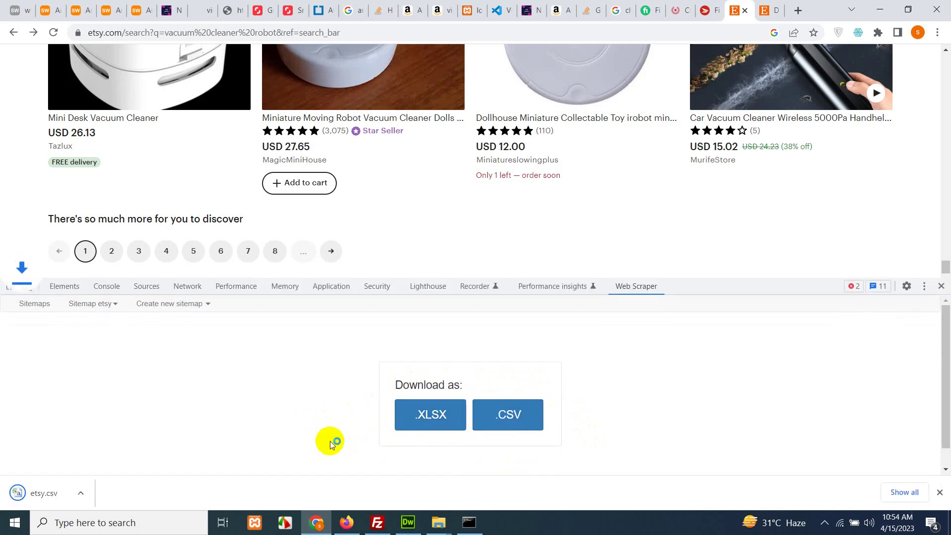
click(22, 492)
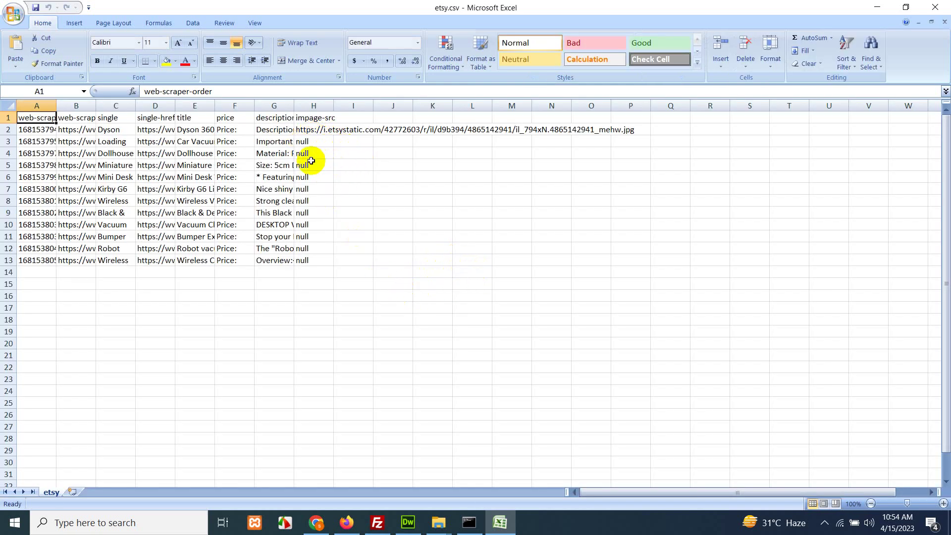
click(313, 129)
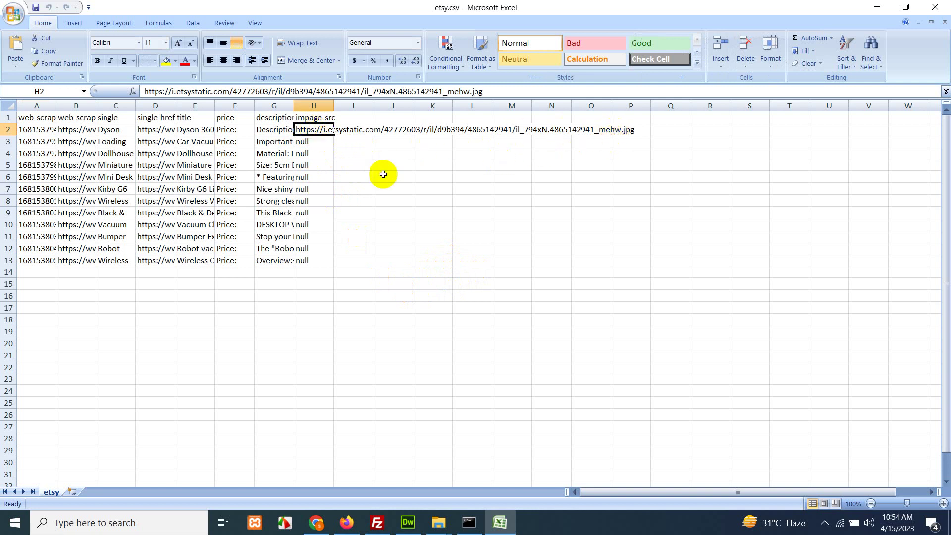
- Examine the full contents of price cells F2 and F3 and look over the remaining rows of etsy.csv
click(230, 130)
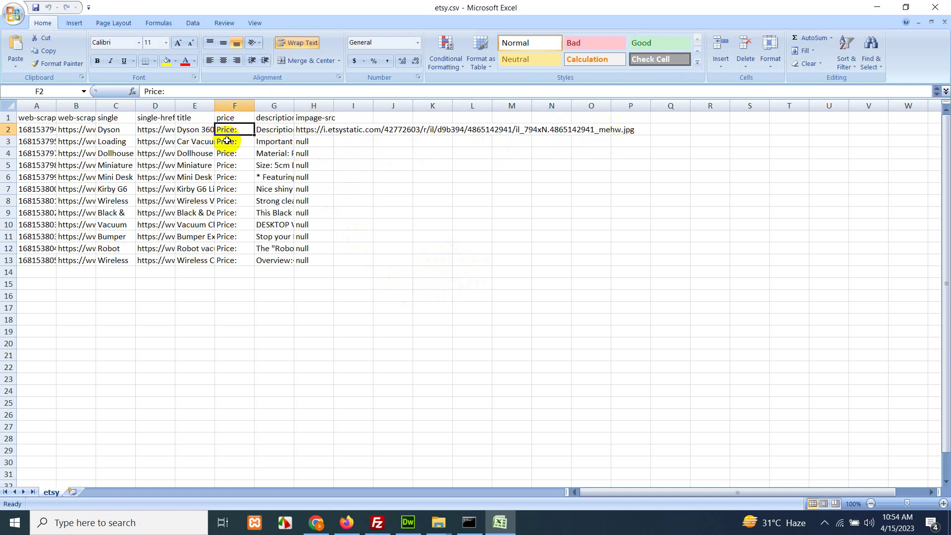
click(233, 93)
scroll(233, 92, down, 2)
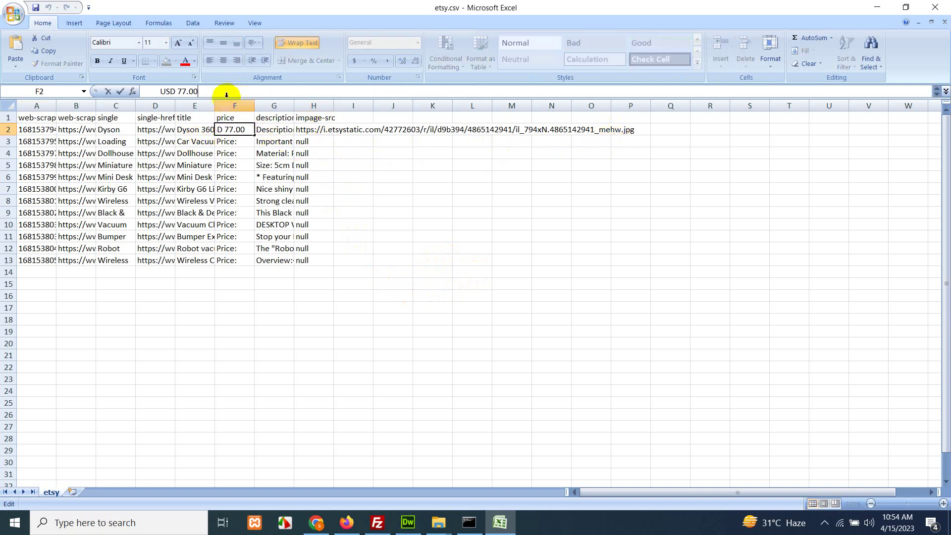
click(233, 141)
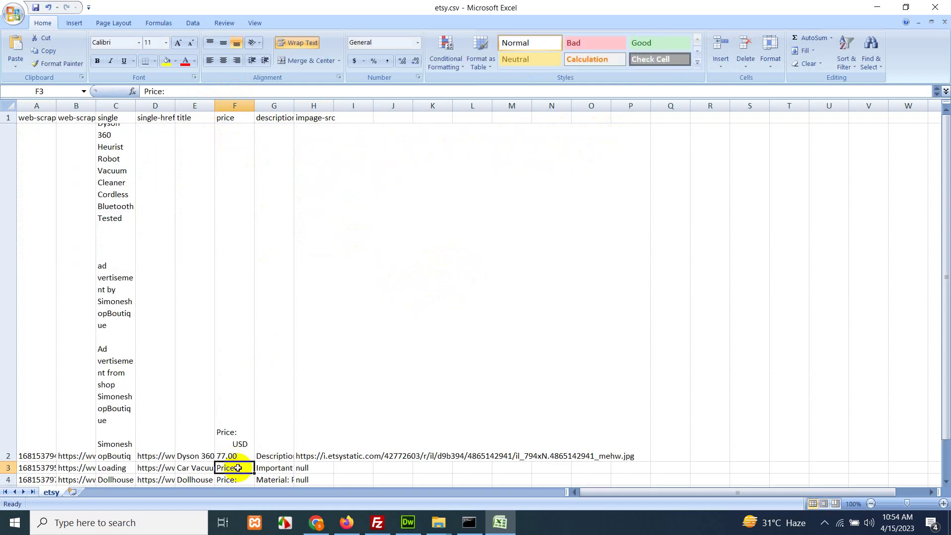
scroll(240, 170, down, 3)
scroll(236, 245, up, 3)
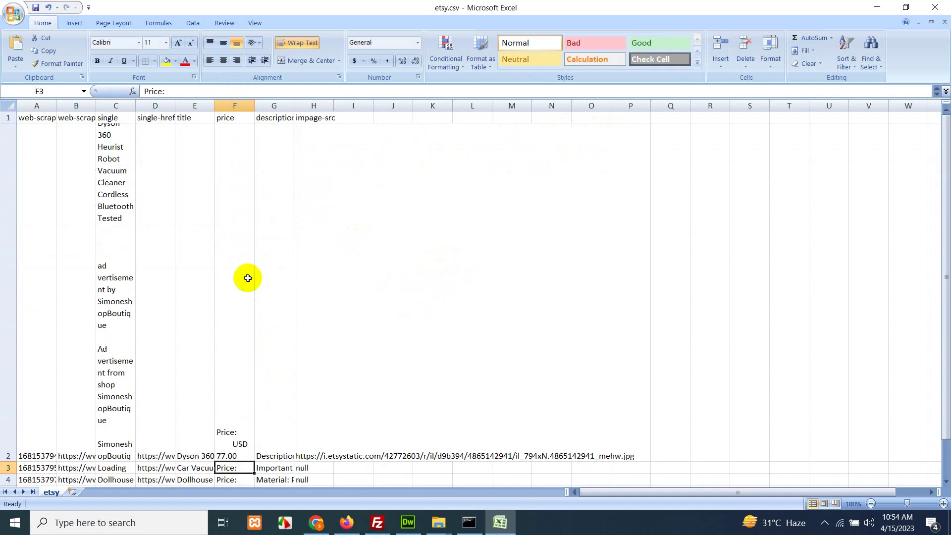
scroll(251, 387, down, 2)
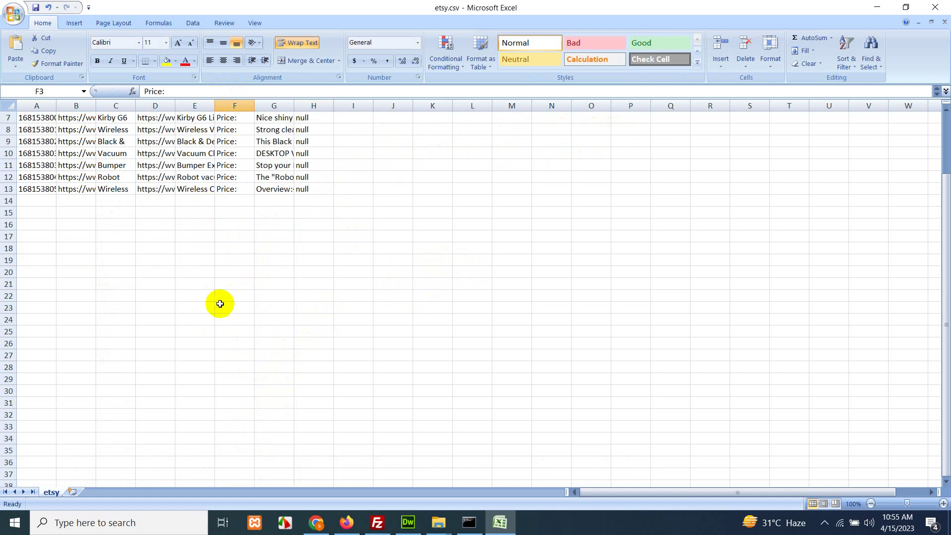
scroll(230, 297, up, 2)
- Check the title, listing link, price and image cells of row 3 in etsy.csv
click(190, 468)
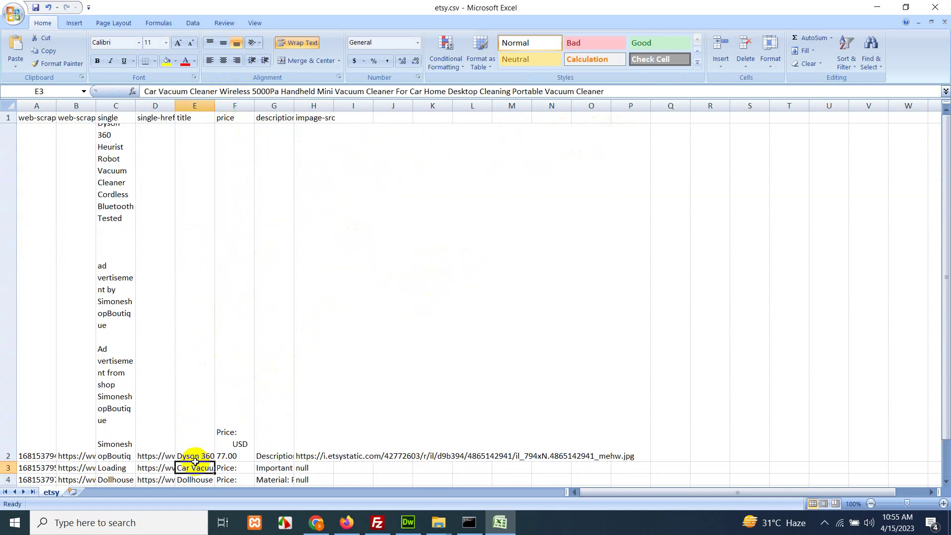
click(152, 468)
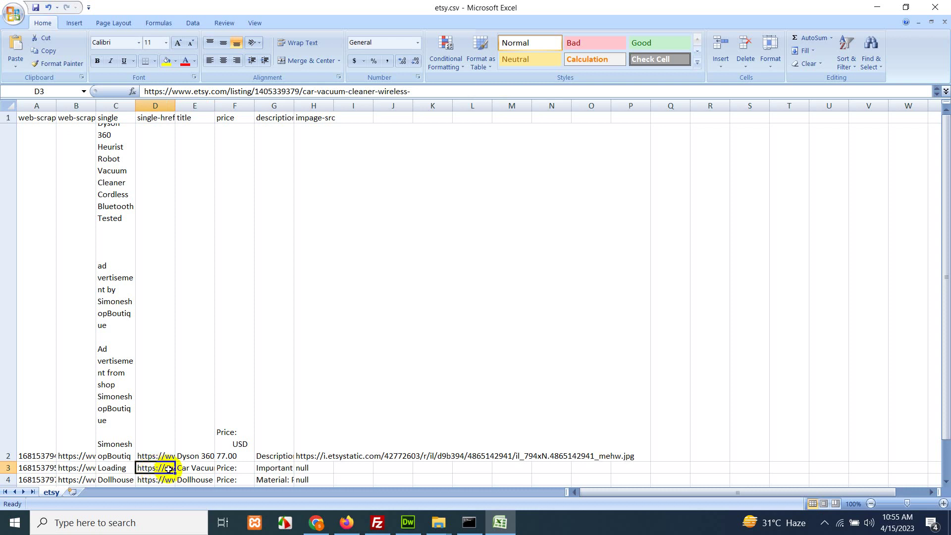
click(125, 466)
click(181, 466)
click(236, 466)
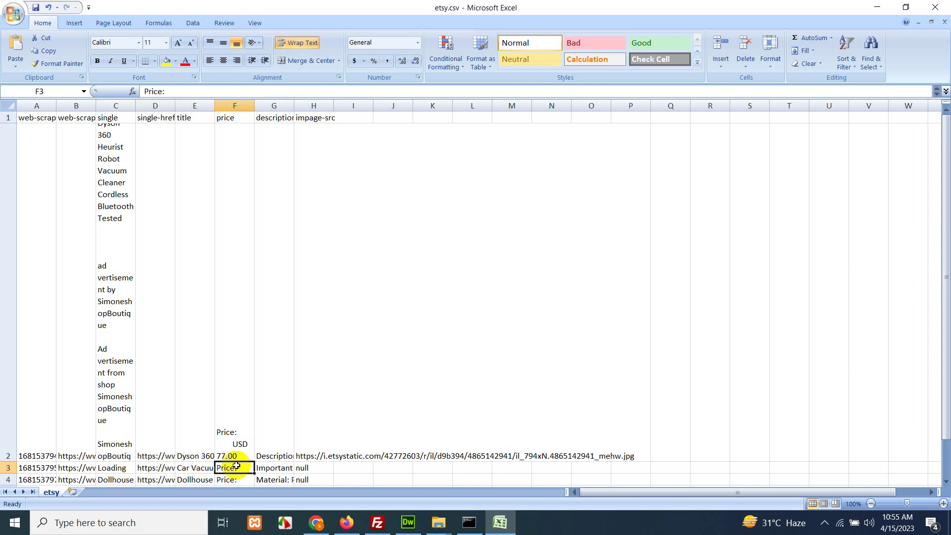
click(304, 467)
scroll(349, 426, down, 2)
scroll(359, 304, up, 2)
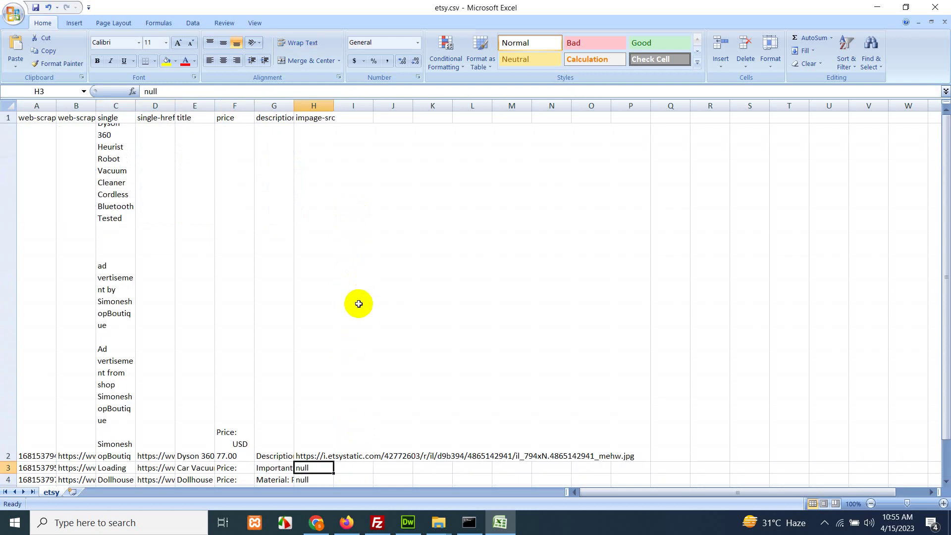
- Switch to Chrome, return to the Dyson 360 Heurist listing, and open the "impage" selector under "single" for editing
mouse_move(351, 529)
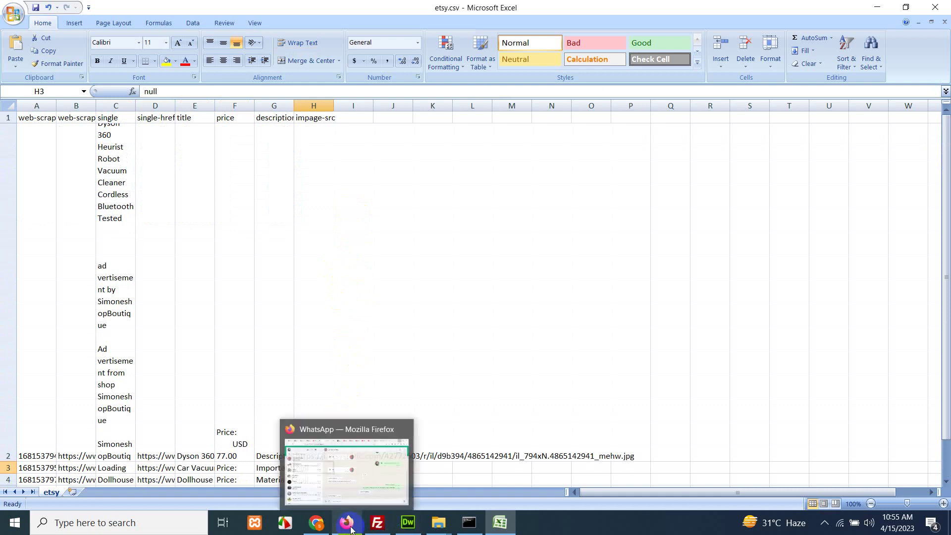
click(316, 523)
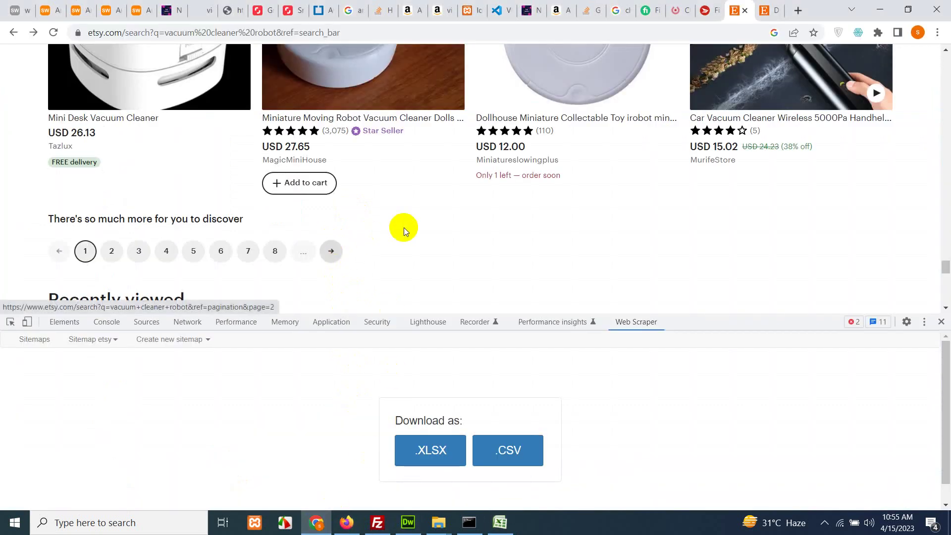
scroll(415, 265, up, 8)
click(93, 340)
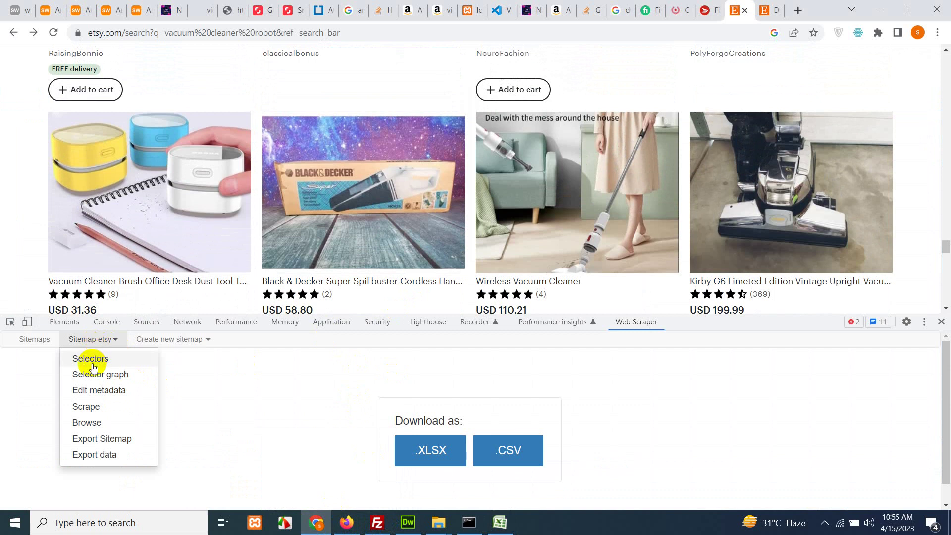
click(91, 360)
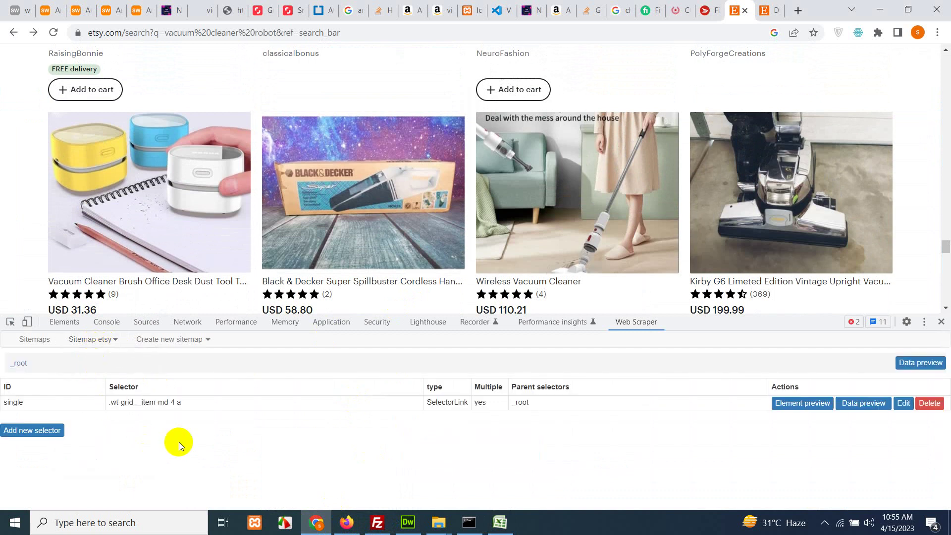
click(39, 401)
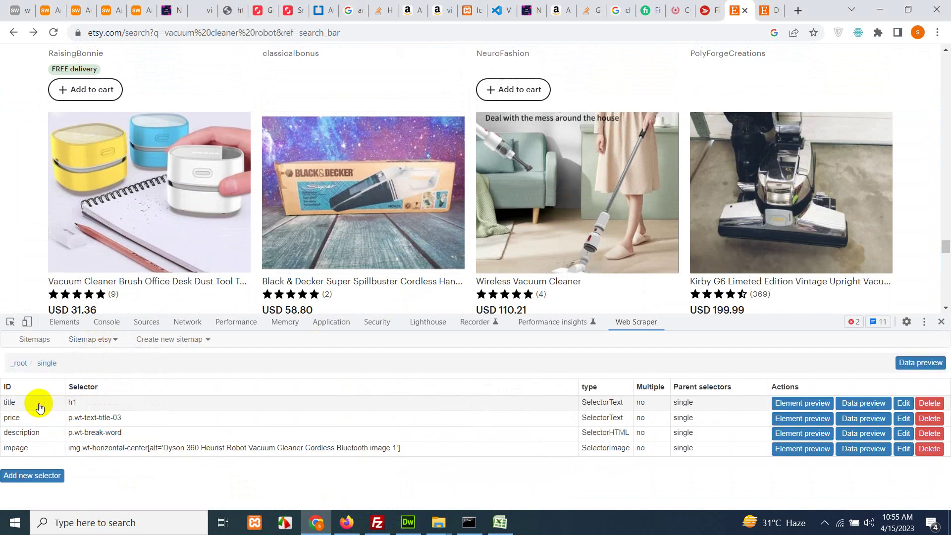
click(33, 32)
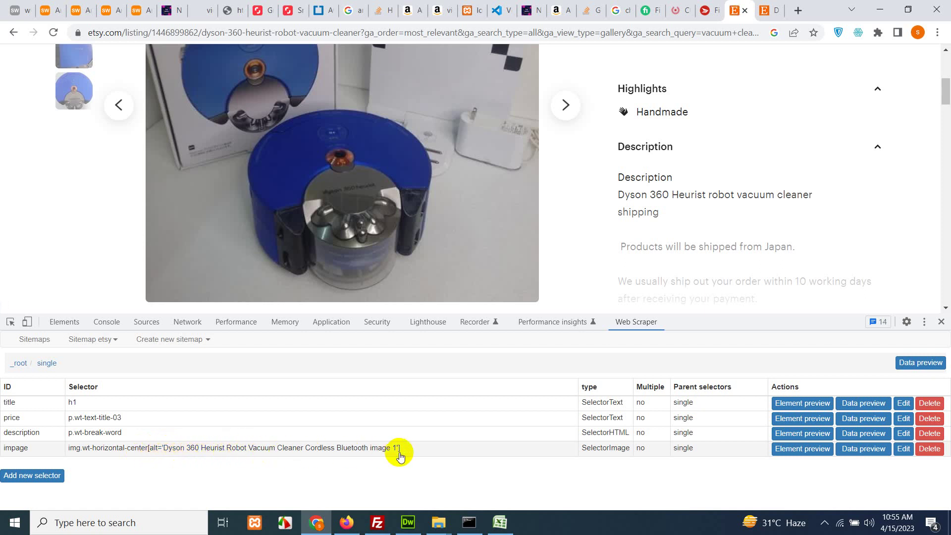
click(902, 449)
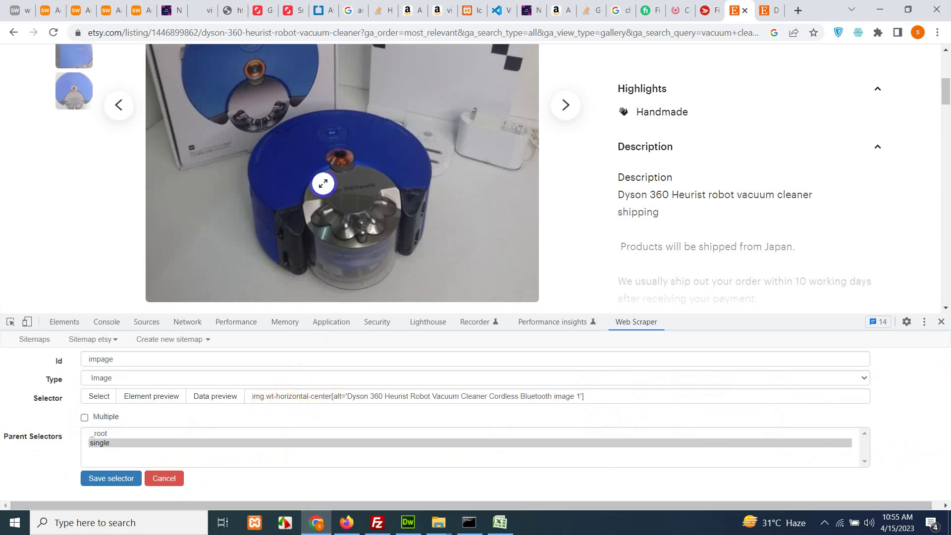
- Inspect the HTML of the listing's main image, examining its list item's wt-position-absolute class, and return to Web Scraper
right_click(323, 152)
click(342, 256)
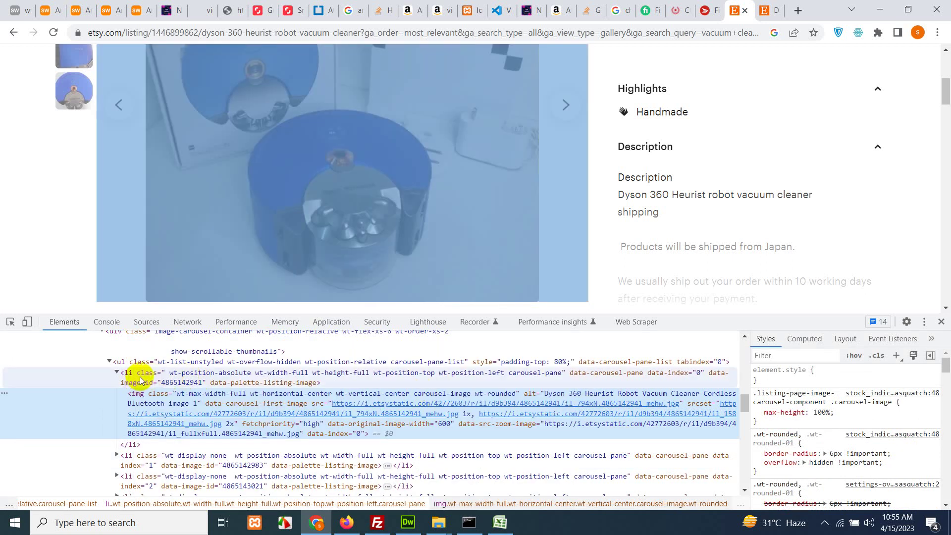
double_click(237, 374)
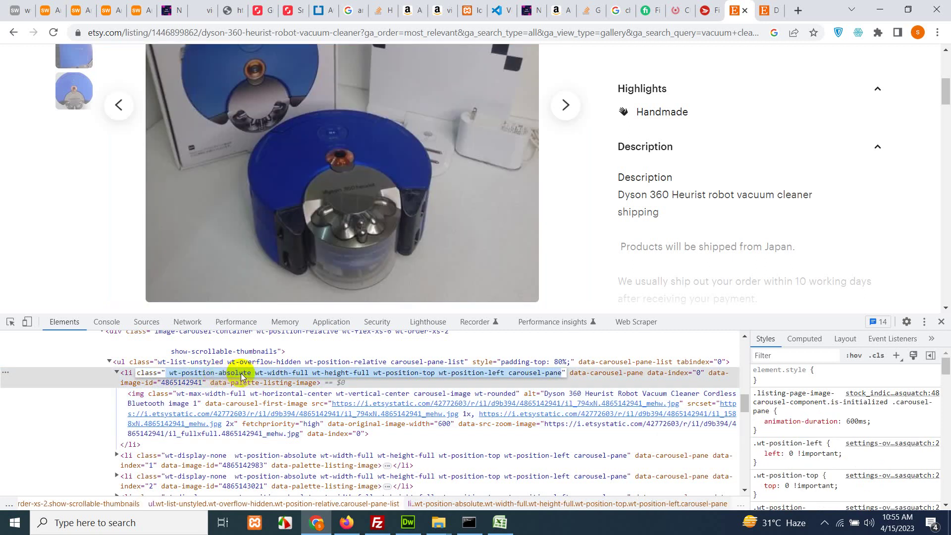
click(242, 375)
drag(251, 378, 183, 376)
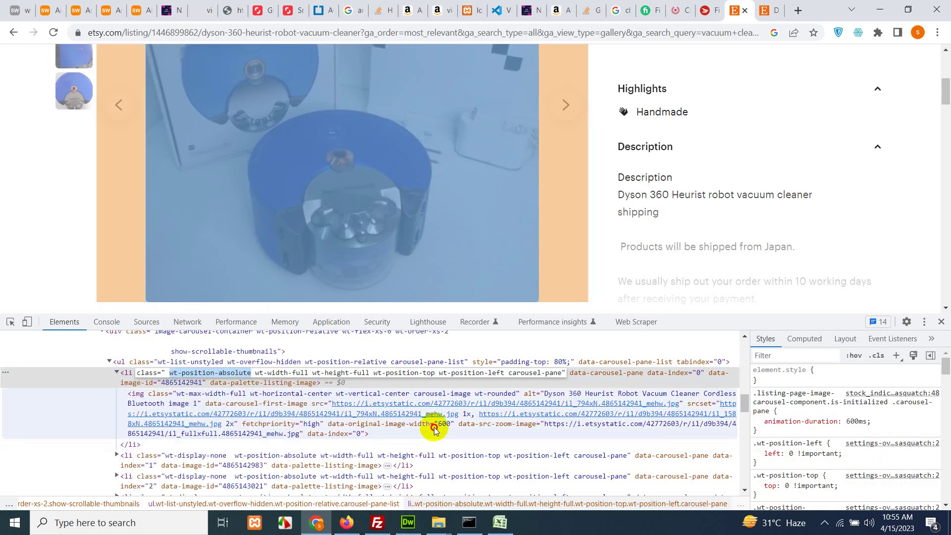
click(433, 427)
click(636, 322)
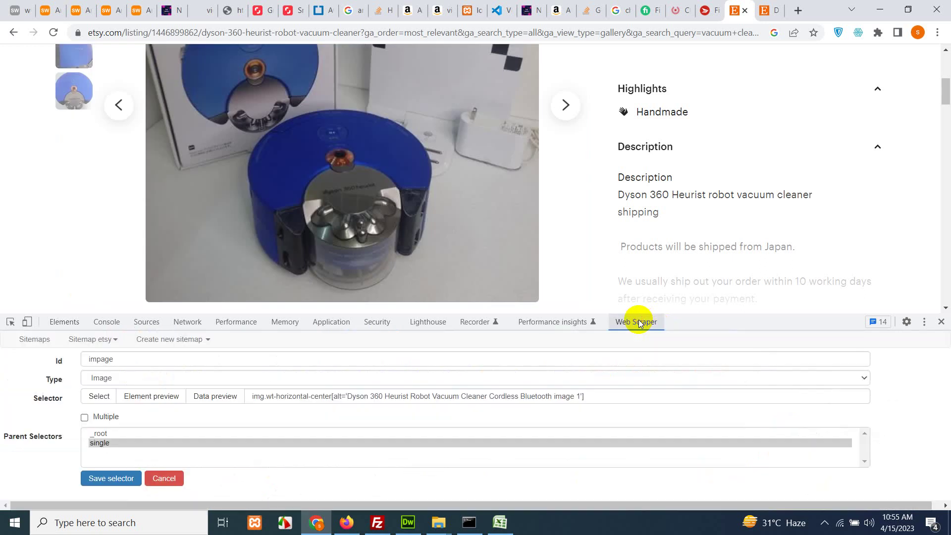
- Repoint the "impage" selector to the listing's first gallery thumbnail, using .is-active img
scroll(32, 233, up, 5)
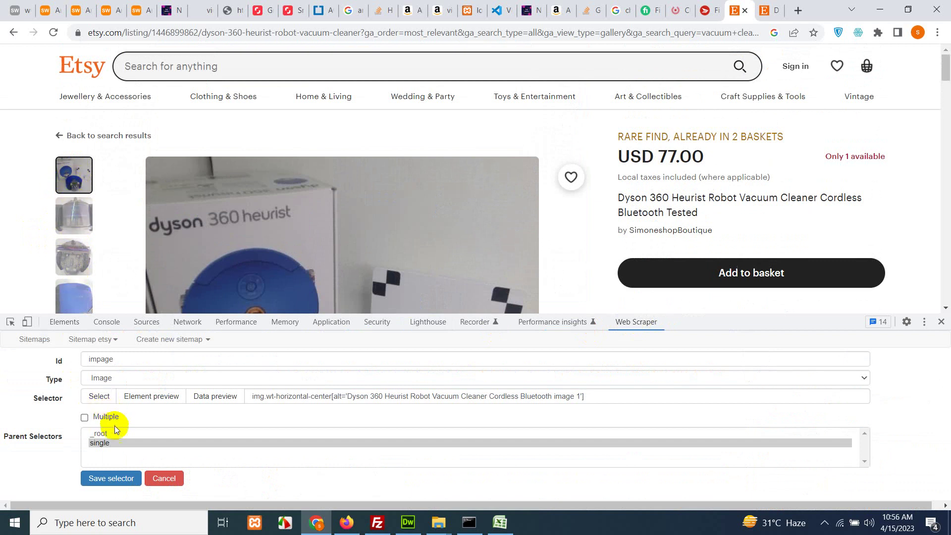
click(98, 396)
click(74, 186)
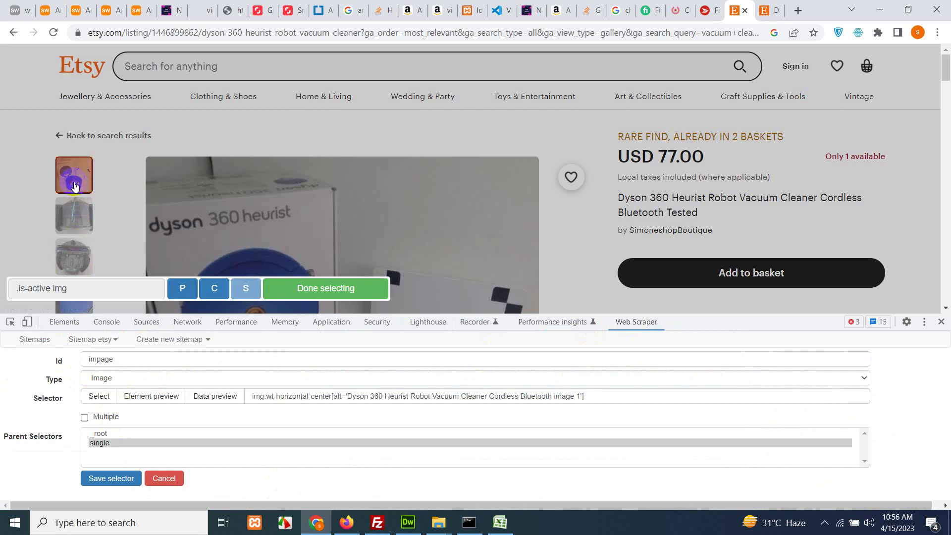
click(319, 289)
- Preview the "impage" selector's data and open the extracted image address in a separate tab
click(212, 395)
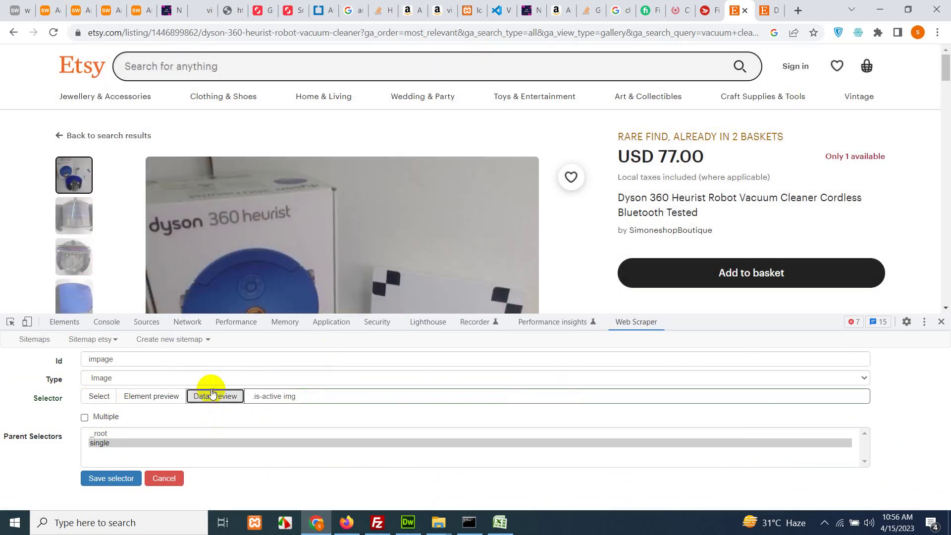
triple_click(226, 425)
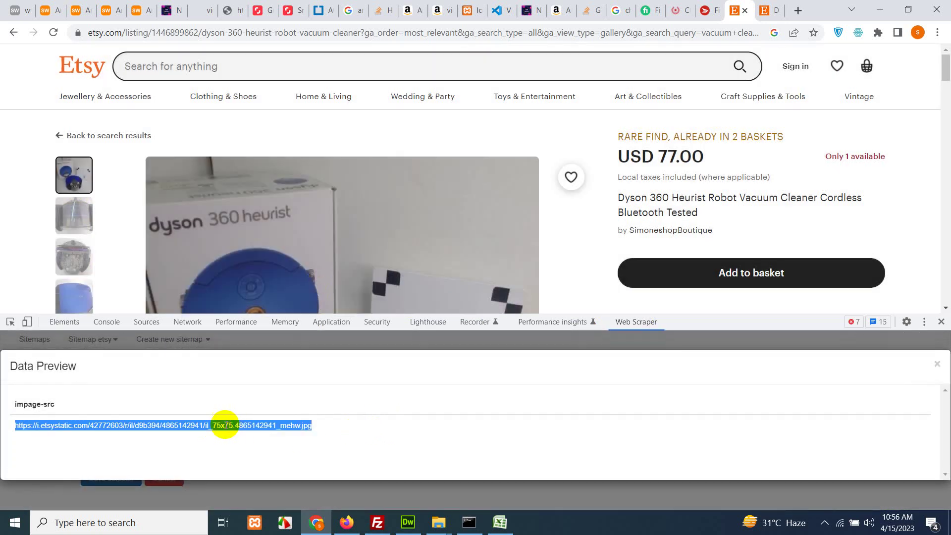
right_click(223, 425)
click(238, 462)
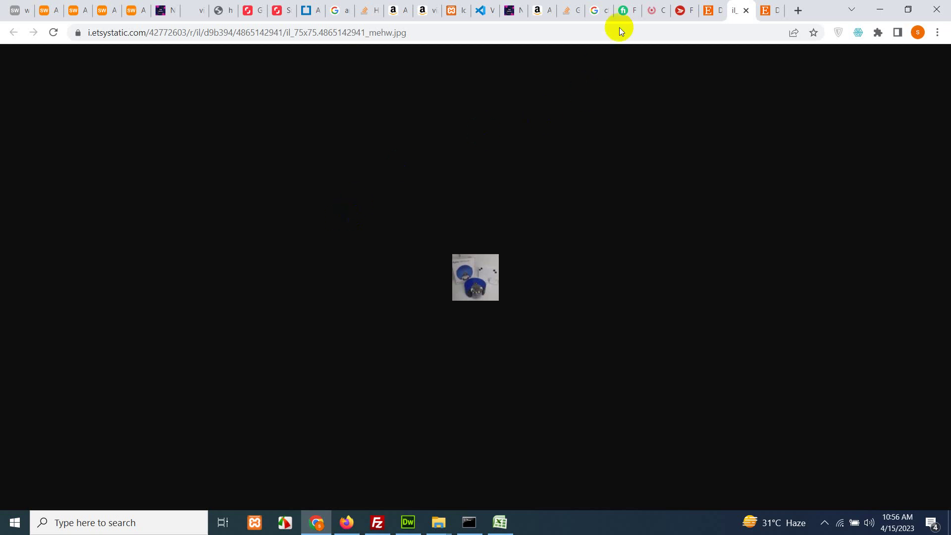
- Open the Dyson listing's main image in a separate tab and compare it with the extracted thumbnail image
click(710, 10)
right_click(334, 234)
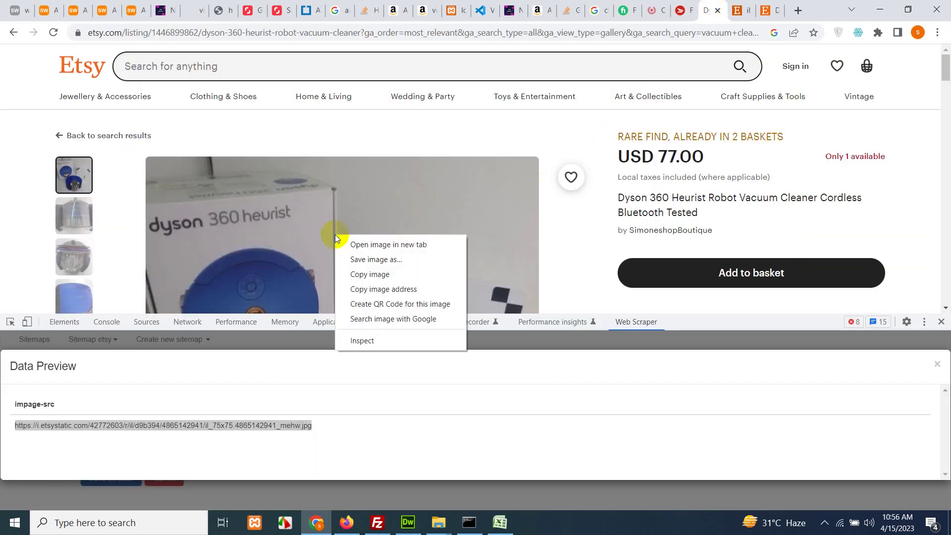
click(362, 250)
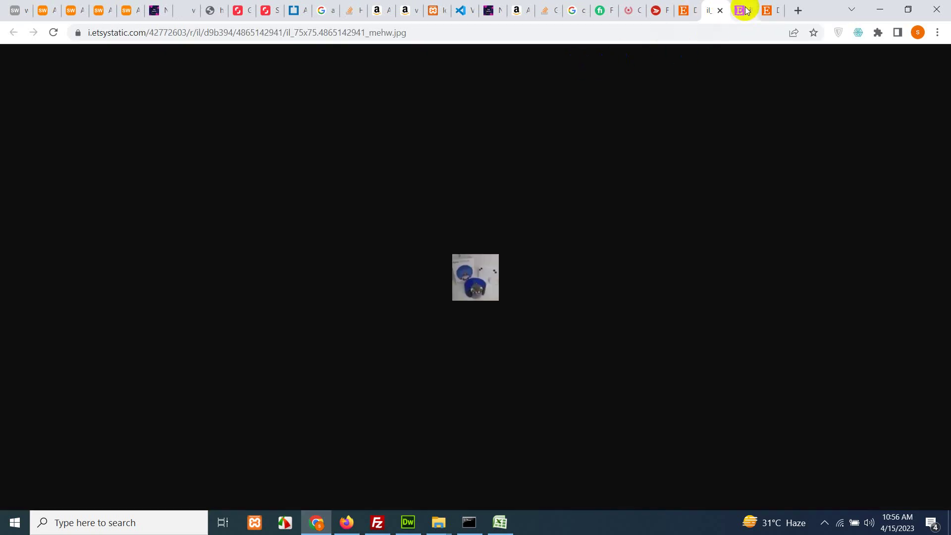
click(742, 5)
click(695, 5)
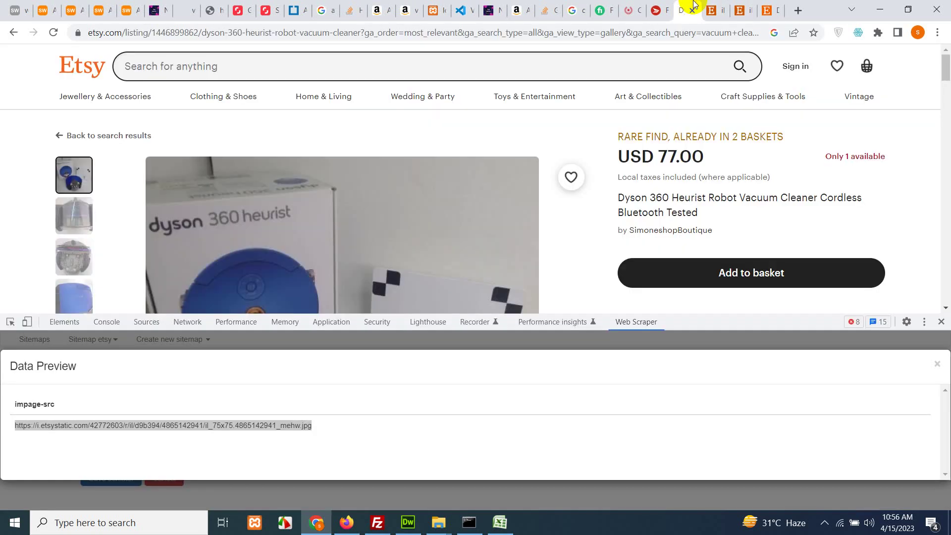
click(708, 5)
click(740, 9)
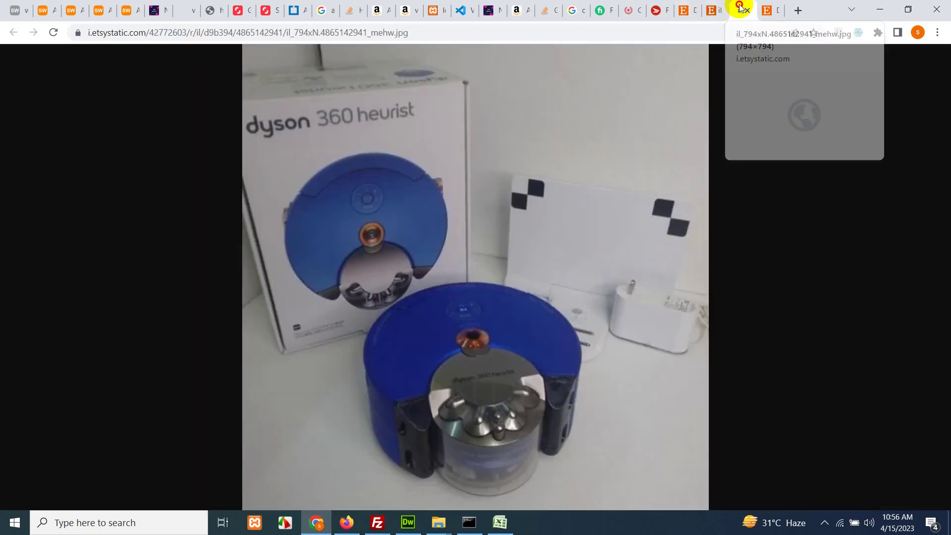
click(719, 5)
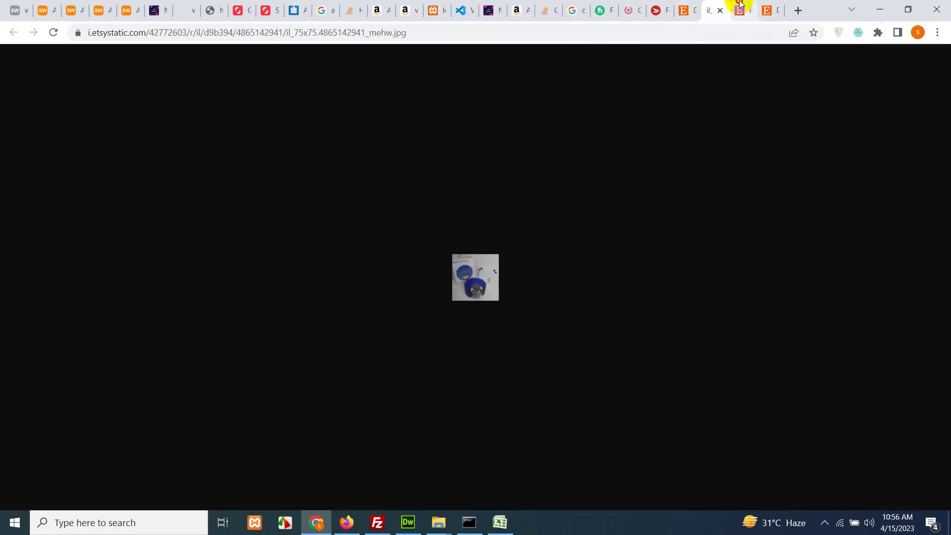
click(737, 4)
click(722, 5)
click(752, 5)
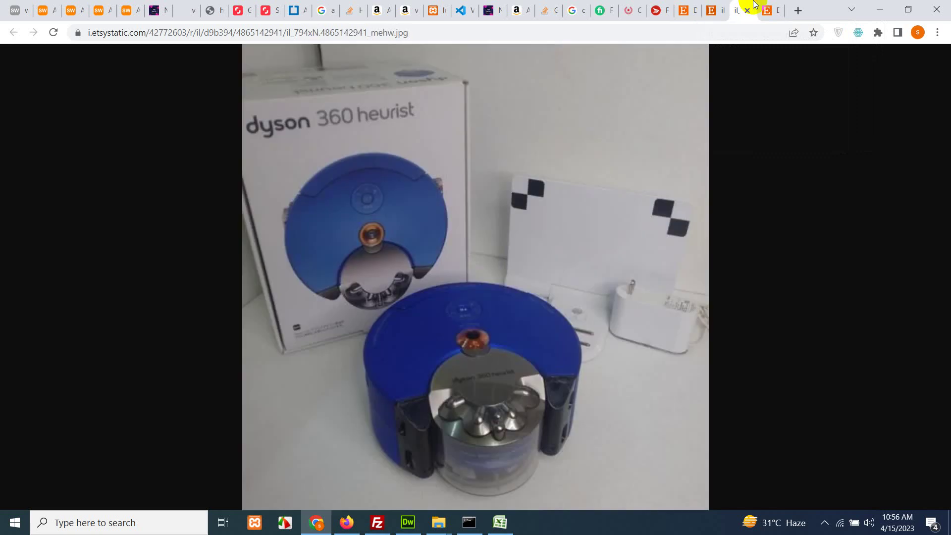
- Compare the size parts of the two image addresses, highlighting 794x in the main image's and 75x75 in the thumbnail's
drag(293, 32, 317, 32)
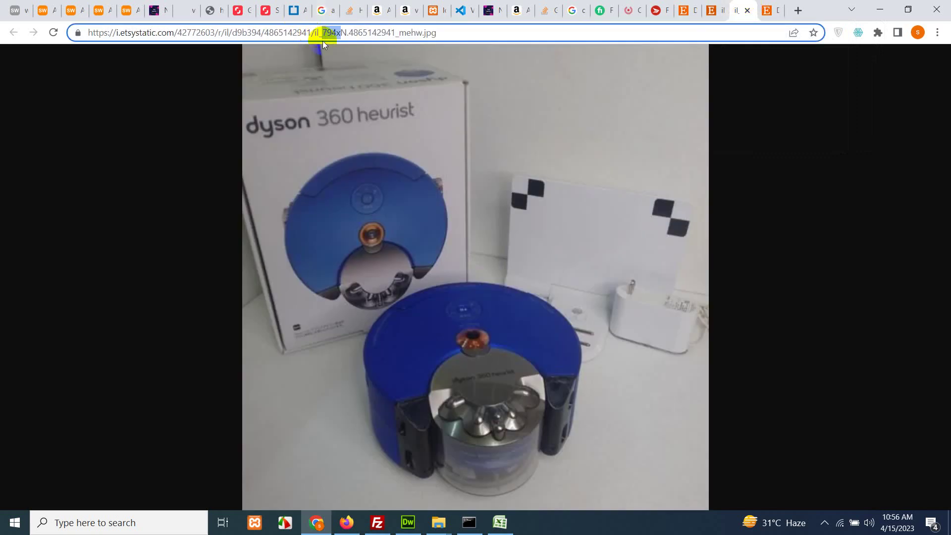
click(716, 5)
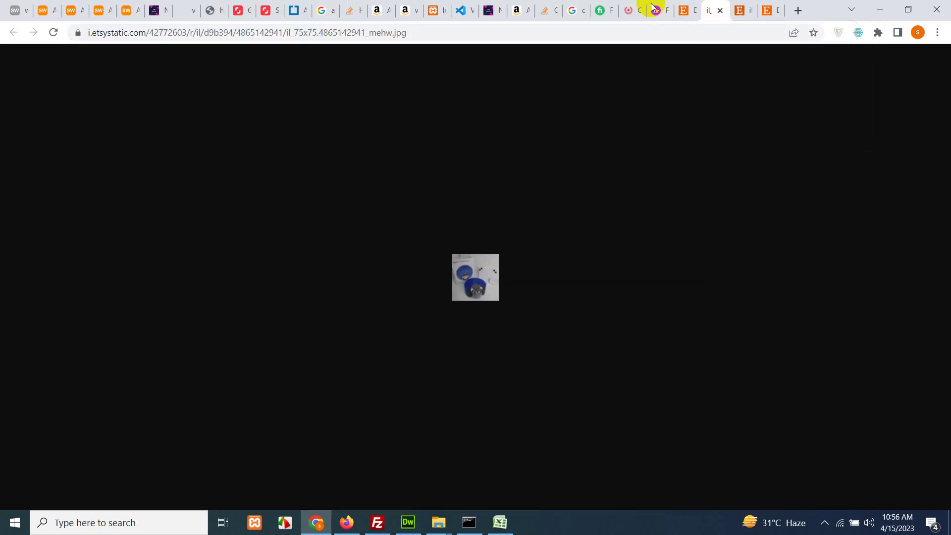
drag(296, 33, 317, 33)
click(739, 5)
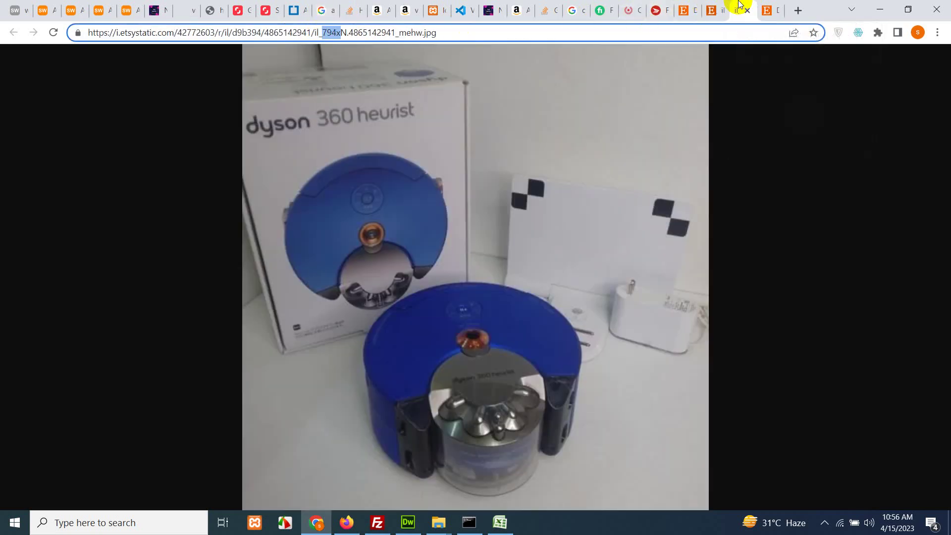
click(707, 5)
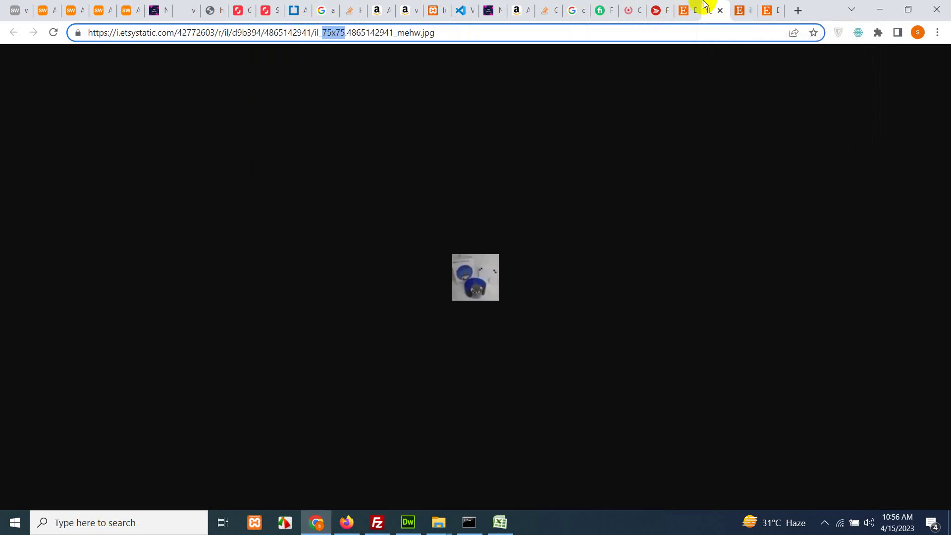
- Highlight 794xN in the full-size image's address and compare it with 75x75 in the thumbnail's address
click(737, 6)
click(347, 32)
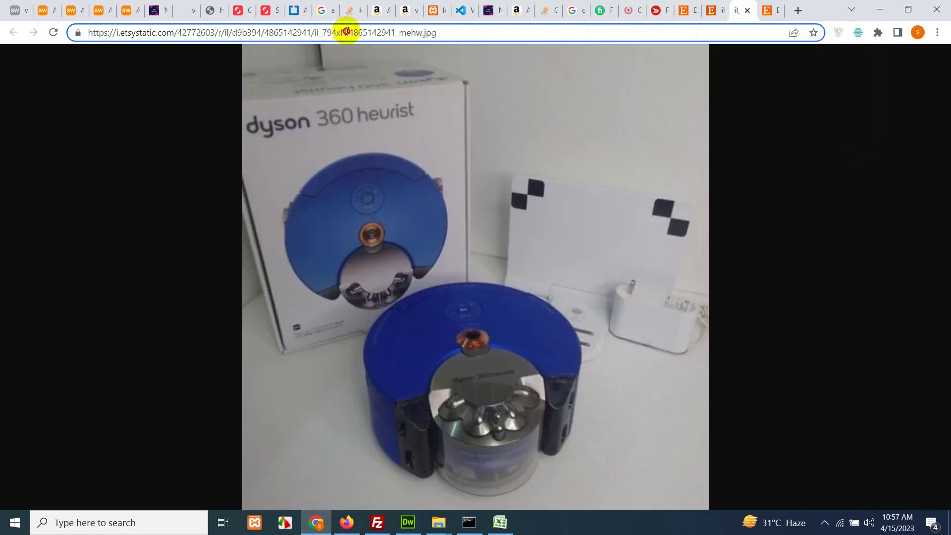
click(710, 8)
click(734, 6)
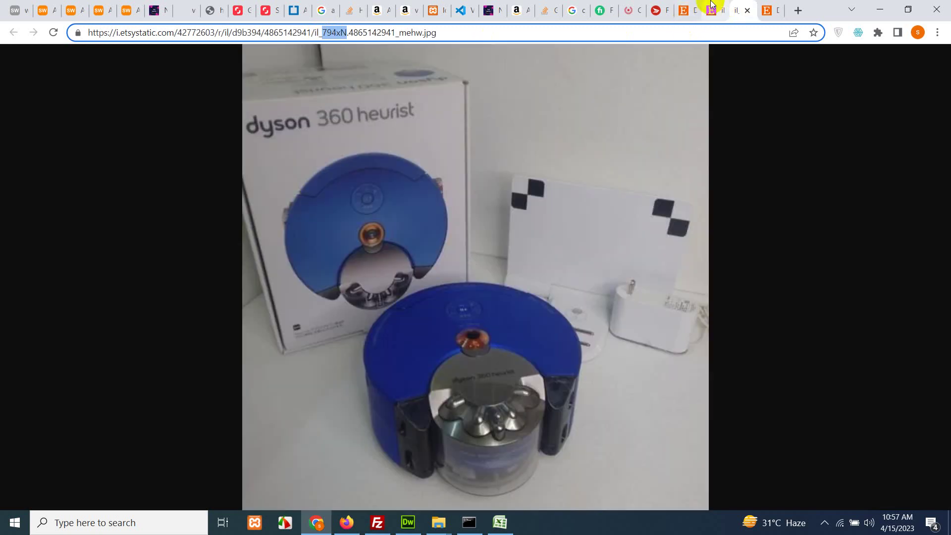
click(714, 6)
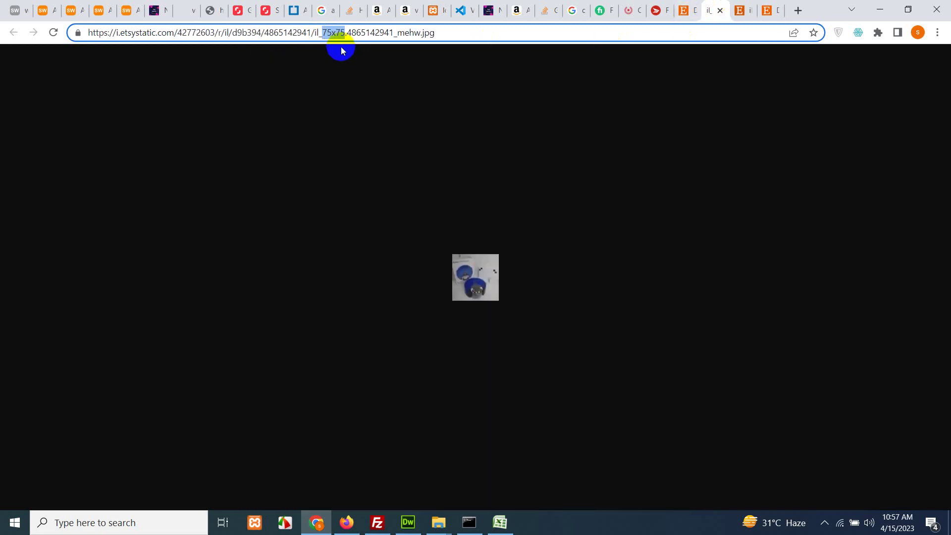
click(738, 7)
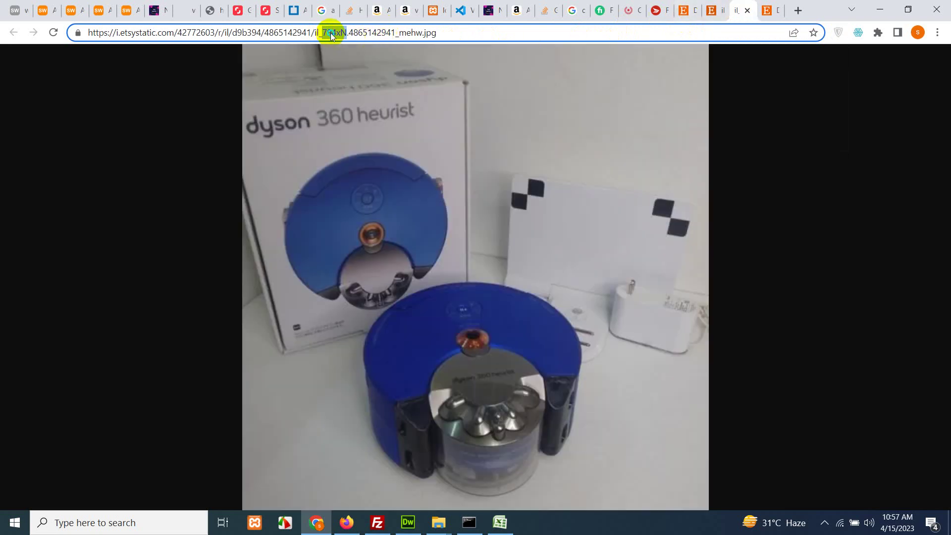
- Copy 794xN from the full-size image's address, replace 75x75 with it in the thumbnail's address, and load the image
right_click(331, 35)
click(357, 121)
click(718, 6)
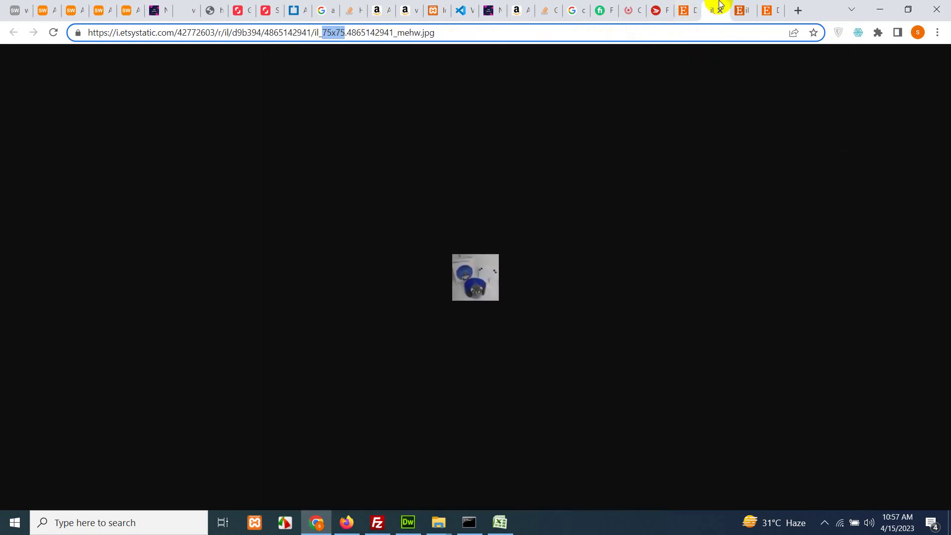
right_click(328, 34)
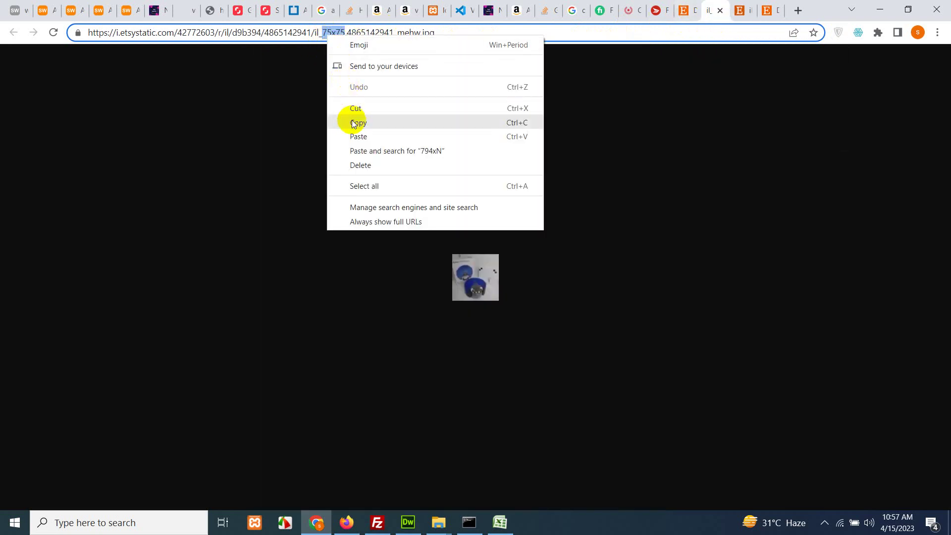
click(352, 137)
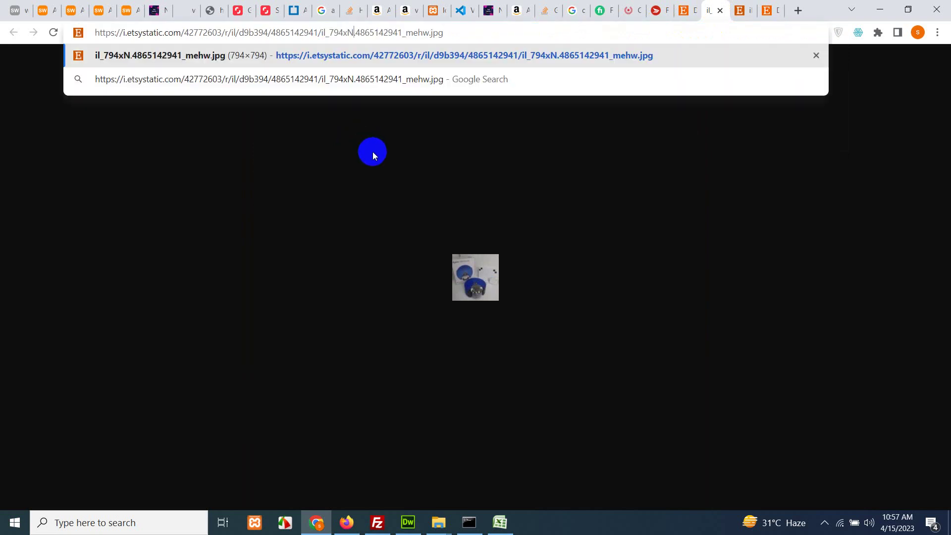
key(Return)
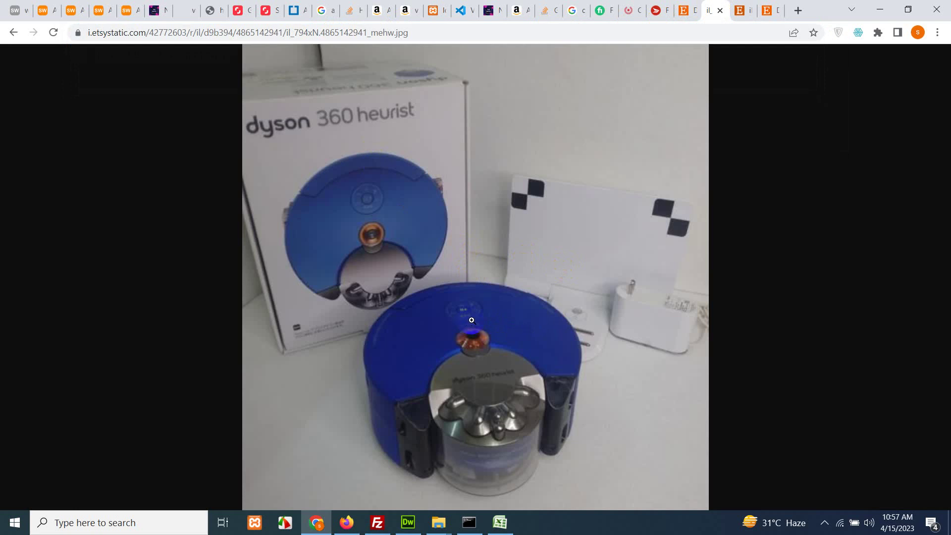
- Return to the Dyson listing, close the data preview and save the "impage" selector
click(681, 6)
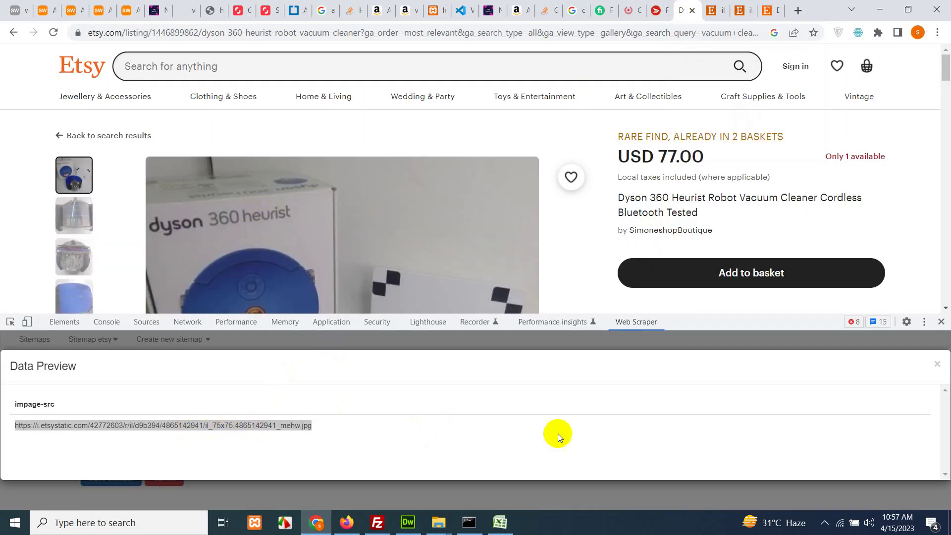
click(936, 365)
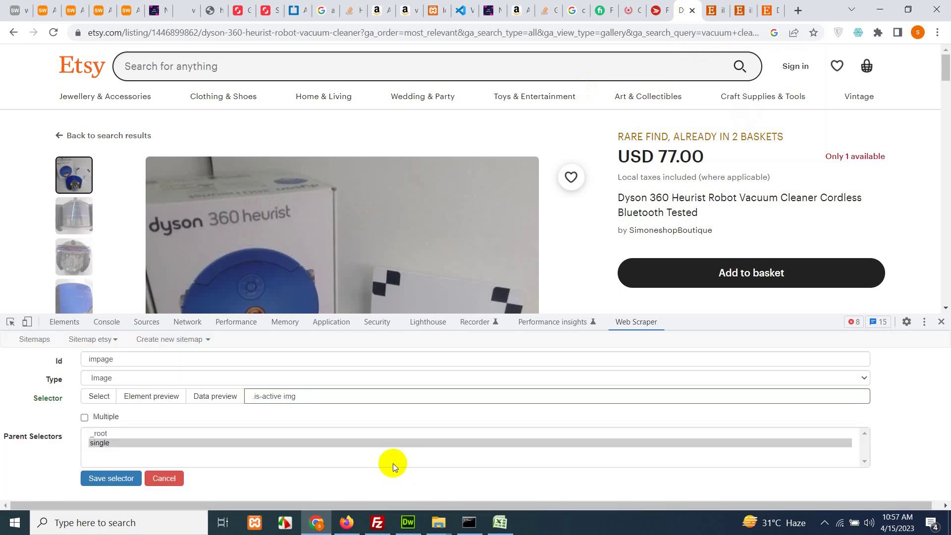
click(92, 478)
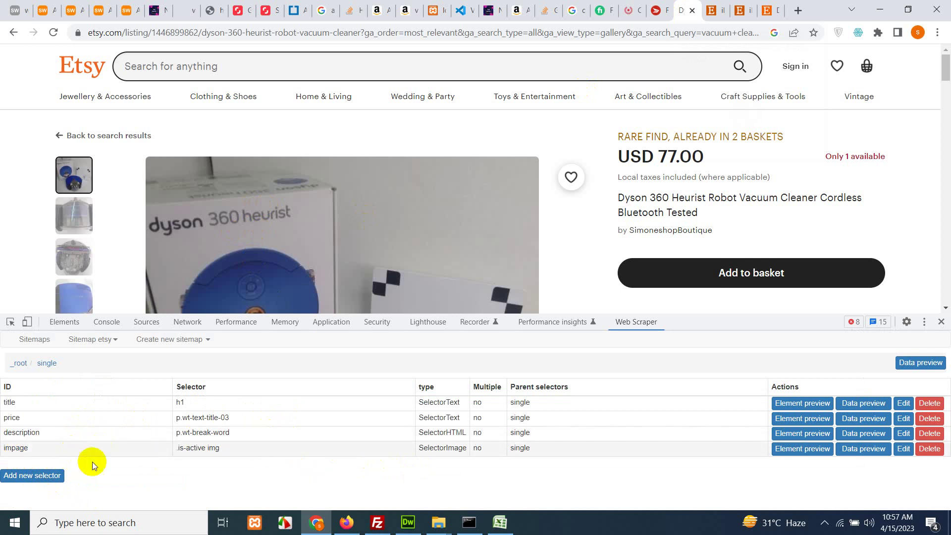
- Try out an Image selector with the id image2 on the listing's second gallery thumbnail, and discard it
click(43, 476)
click(148, 363)
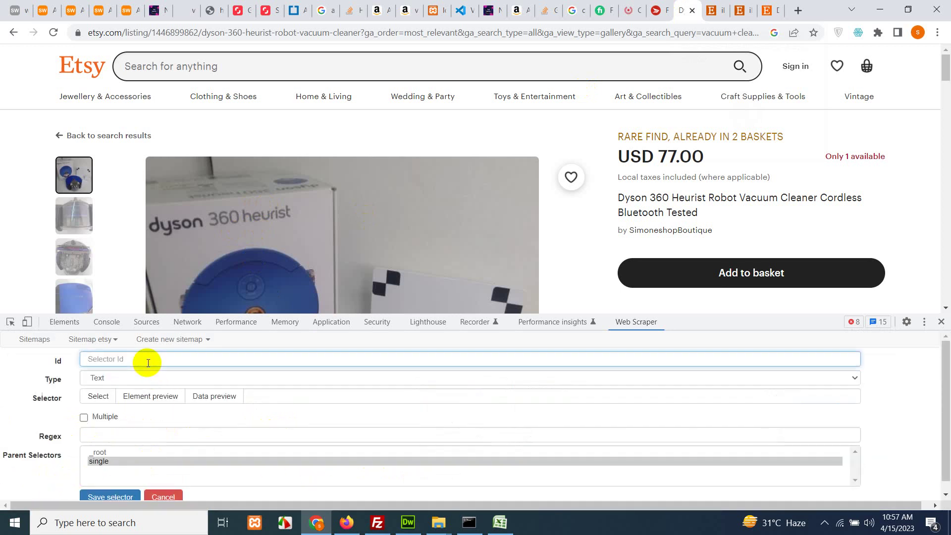
text(image2)
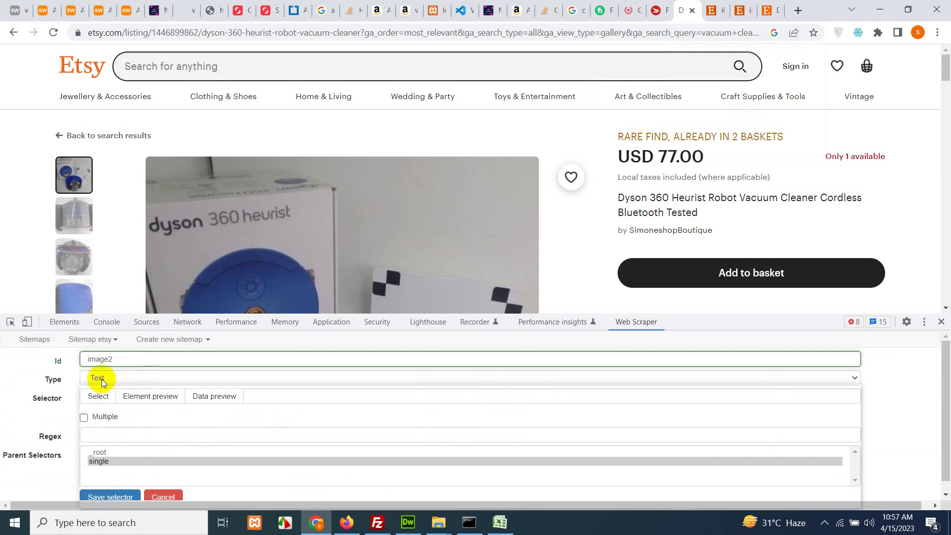
click(102, 379)
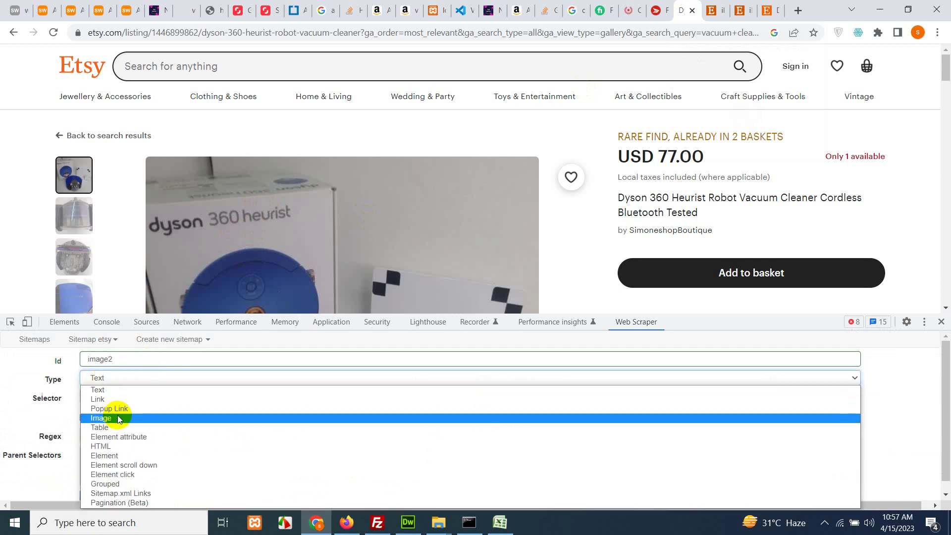
click(117, 417)
click(86, 394)
click(85, 231)
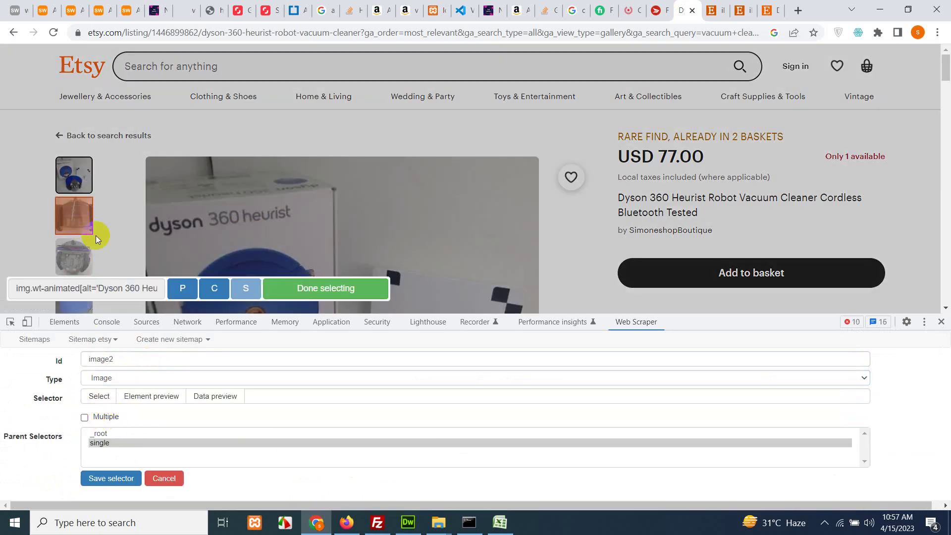
click(339, 296)
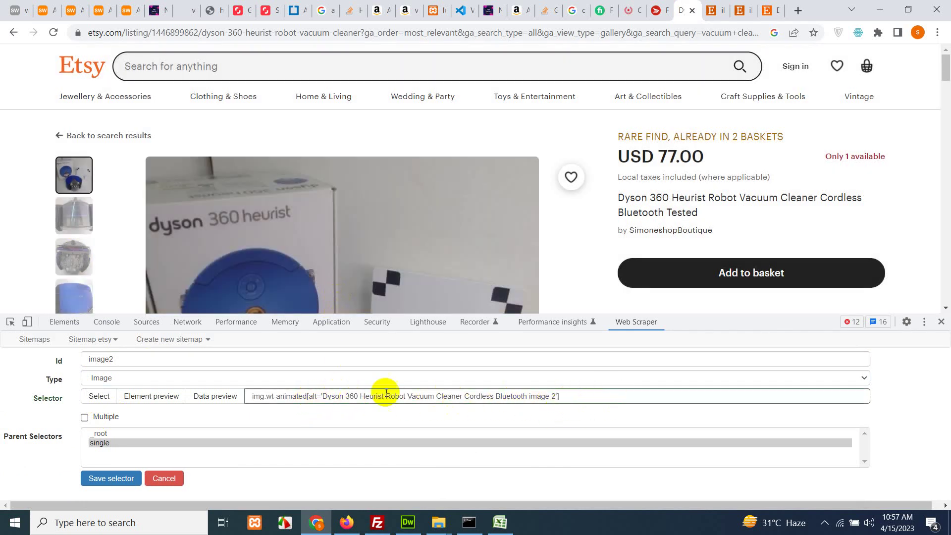
click(173, 475)
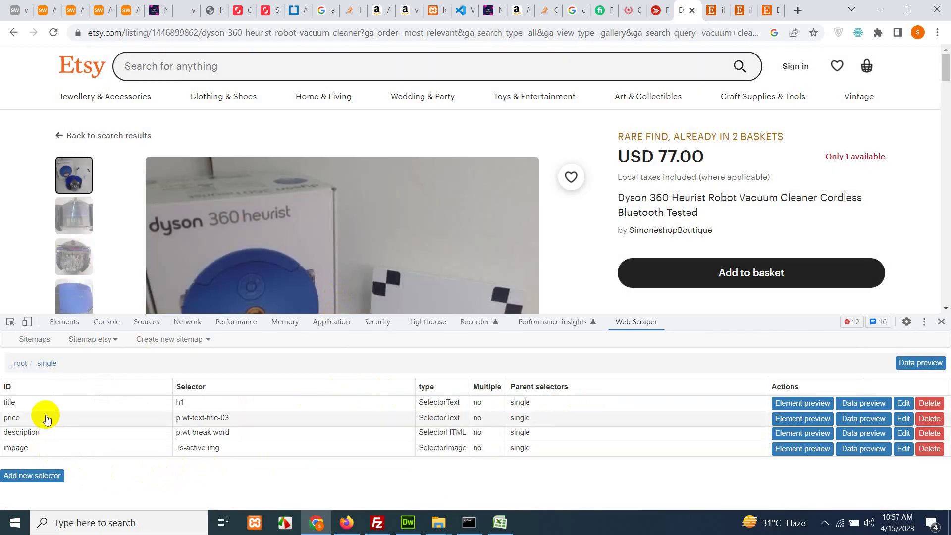
- Start scraping the etsy sitemap with the request interval and page load delay at 2000 ms
click(91, 340)
click(82, 406)
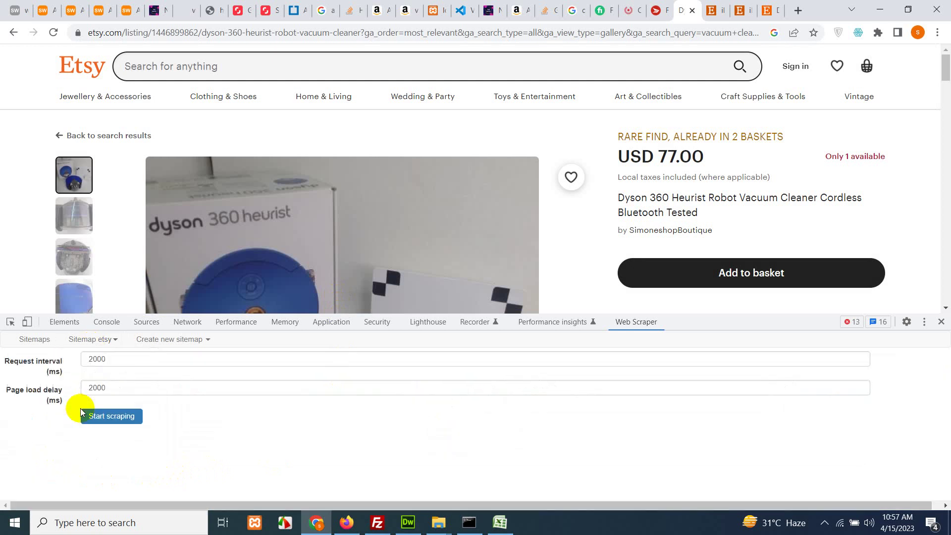
click(113, 417)
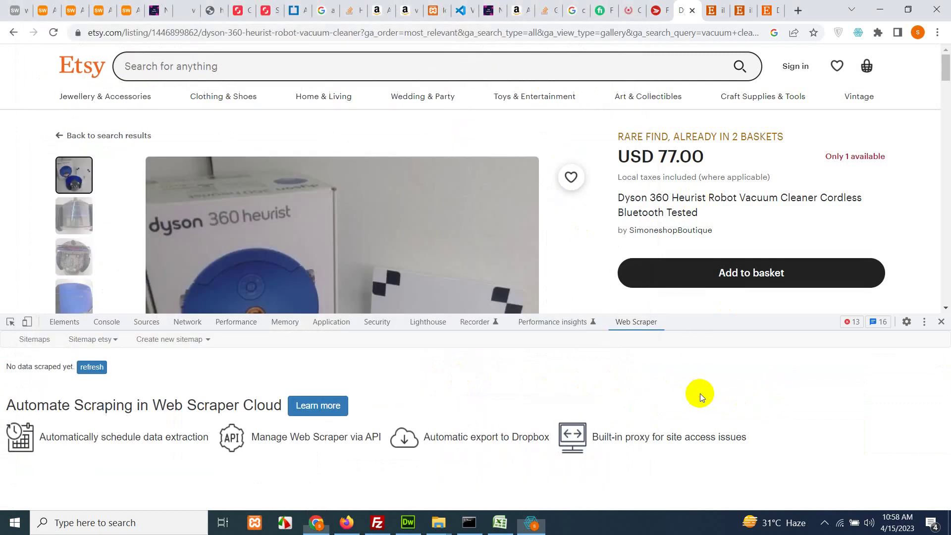
- Export the etsy sitemap's scraped data as a CSV file and open it in Excel
click(95, 343)
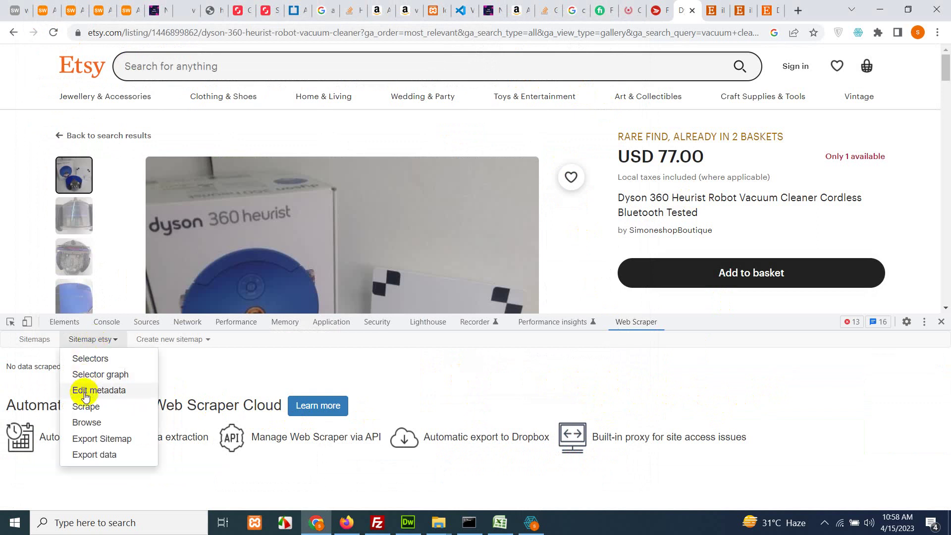
click(93, 451)
click(508, 451)
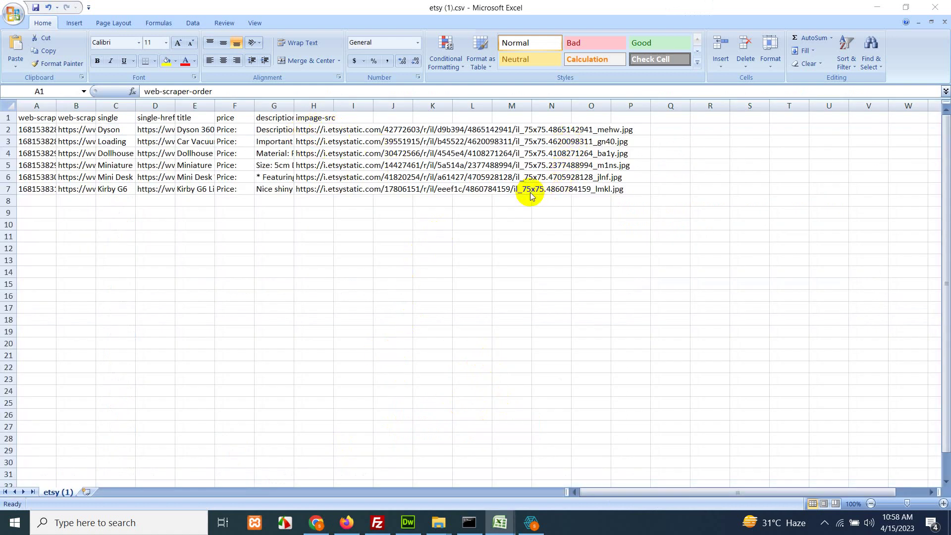
- Replace every 75x75 in the sheet's image addresses with 794xN
click(317, 131)
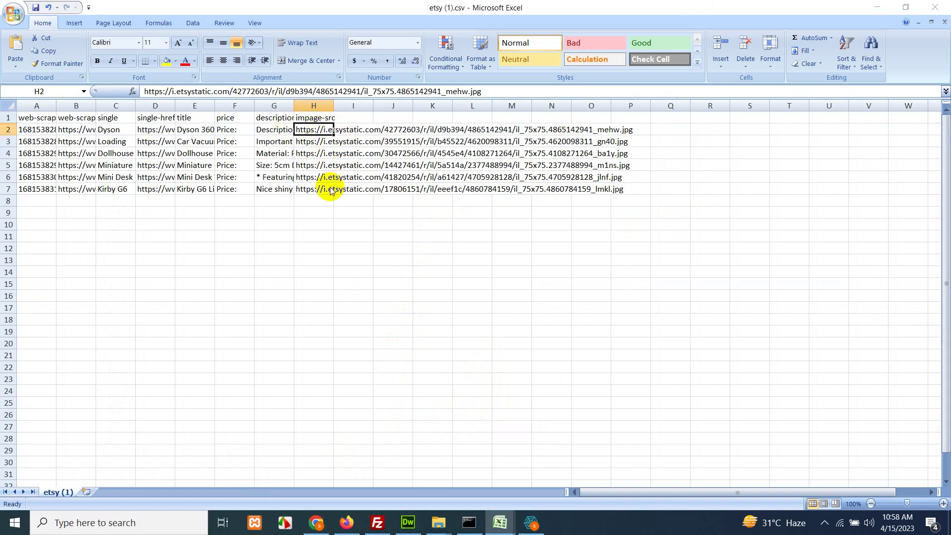
key(ctrl+f)
click(159, 217)
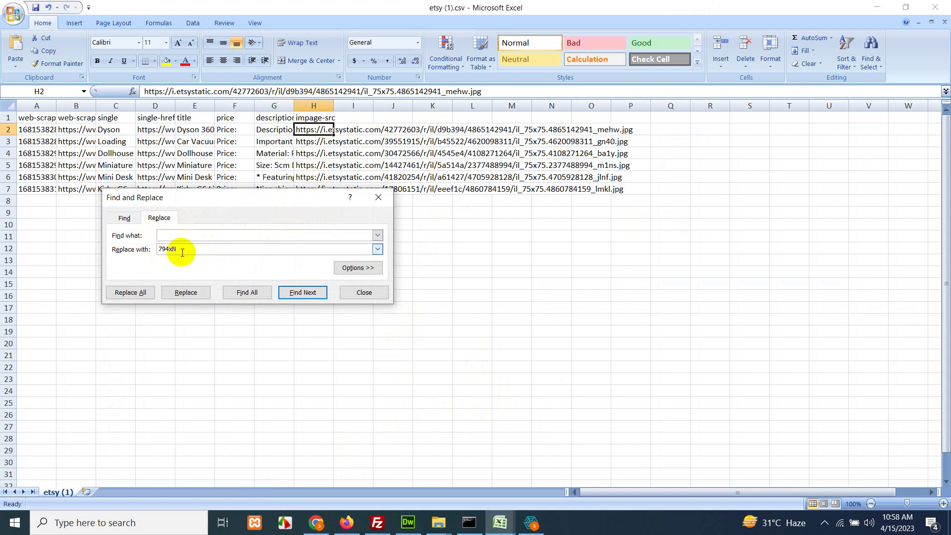
click(176, 250)
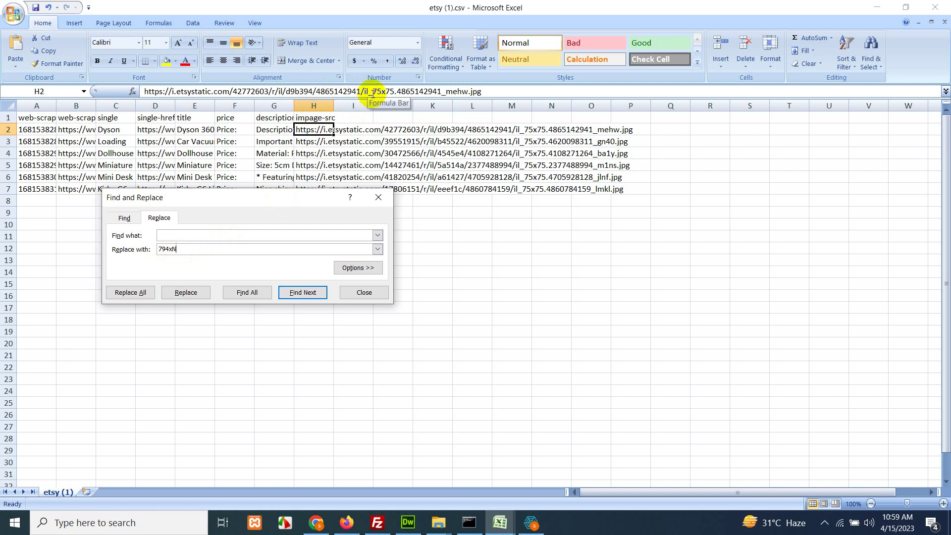
drag(373, 92, 386, 92)
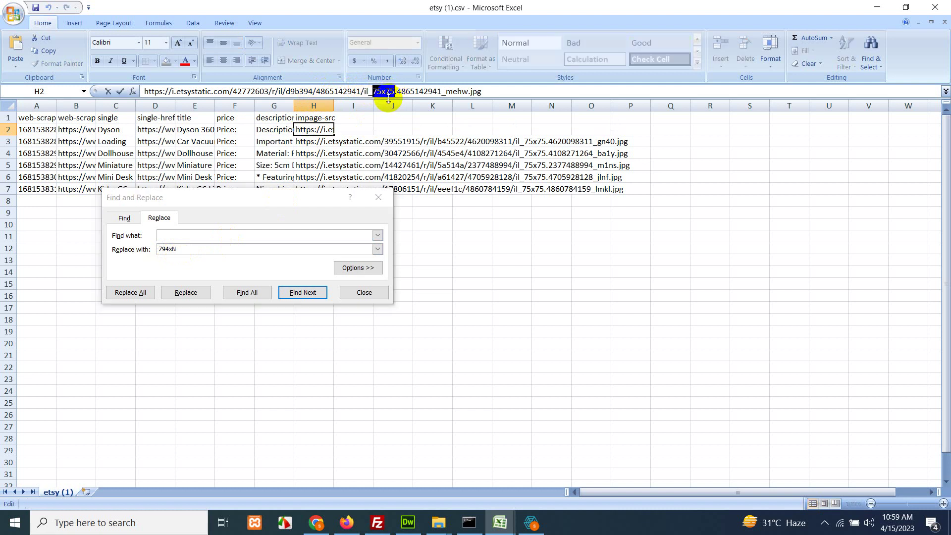
key(ctrl+c)
key(Escape)
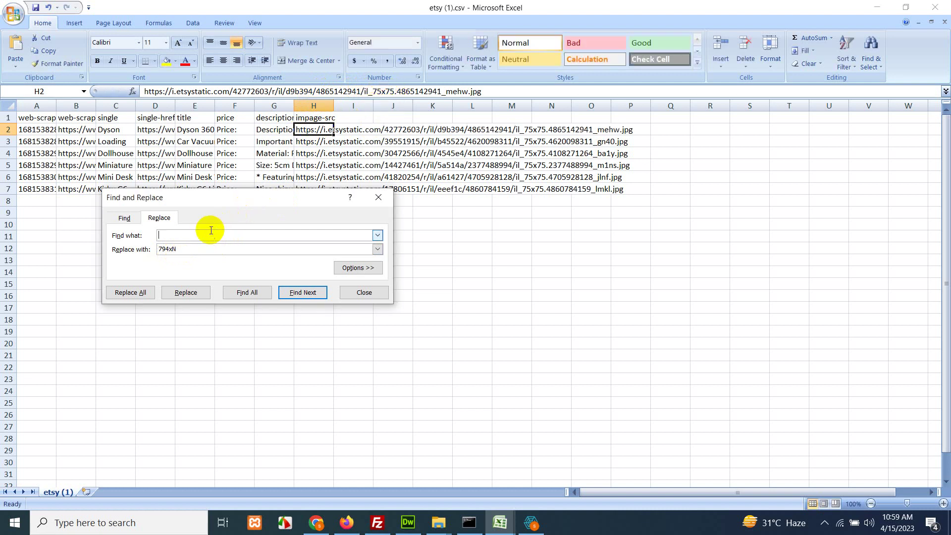
right_click(233, 245)
click(237, 271)
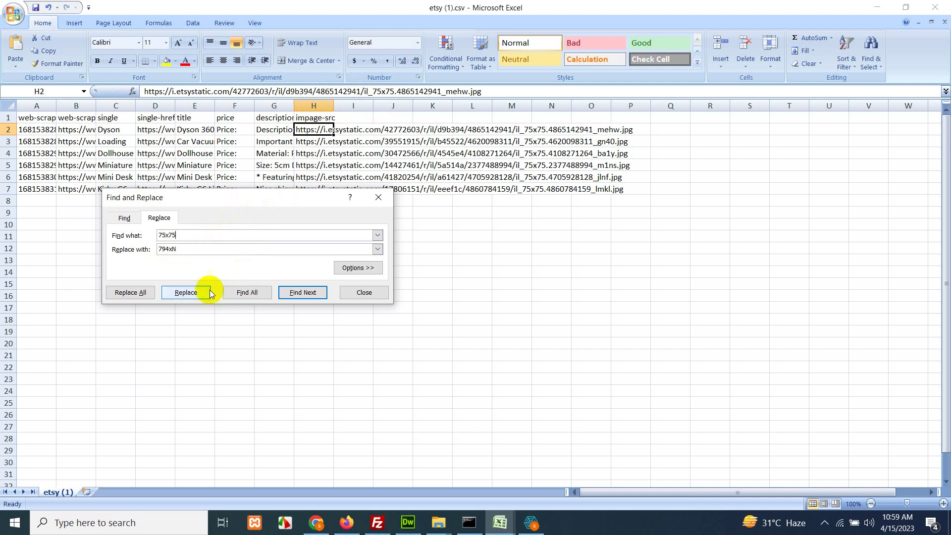
click(133, 295)
click(476, 293)
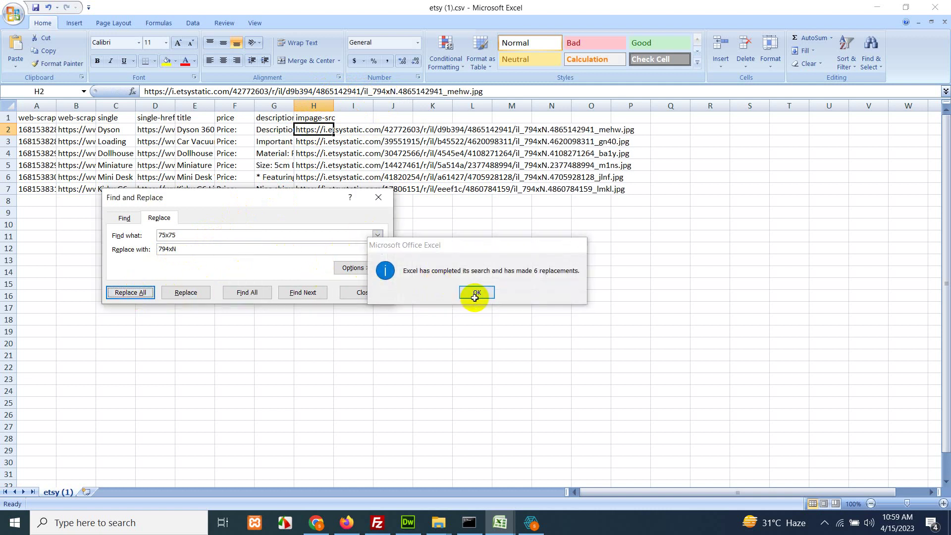
click(344, 298)
- Copy the image address from cell H5 and open it in the browser's image tab to check its size
click(347, 165)
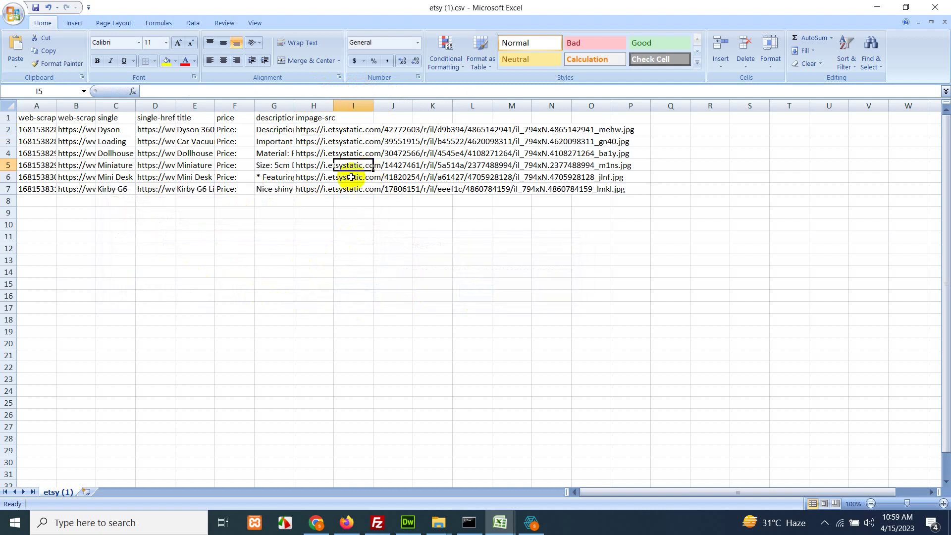
click(301, 167)
key(ctrl+c)
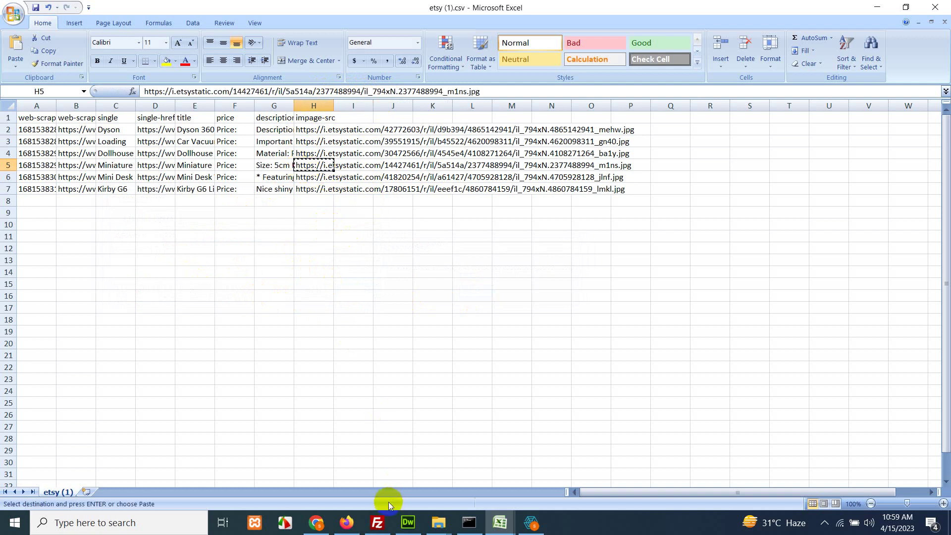
click(316, 523)
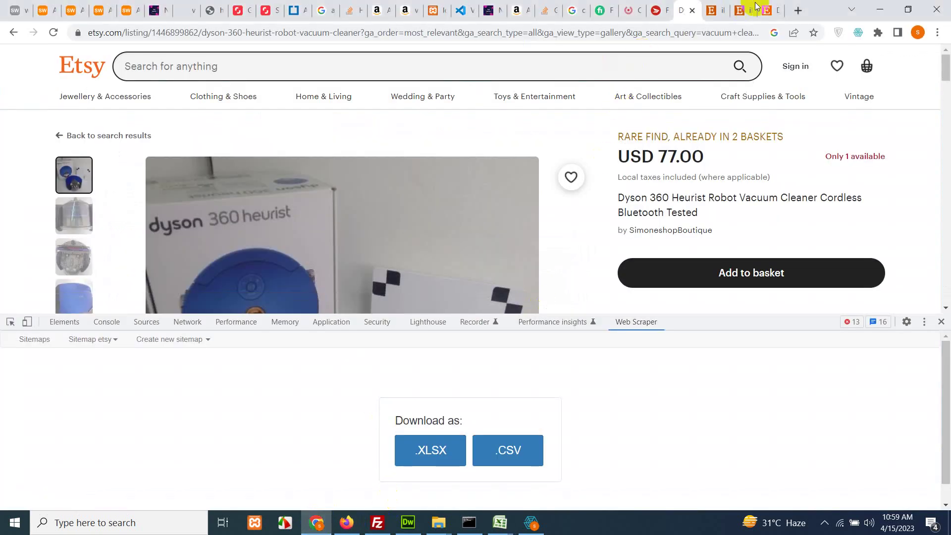
click(720, 10)
click(519, 29)
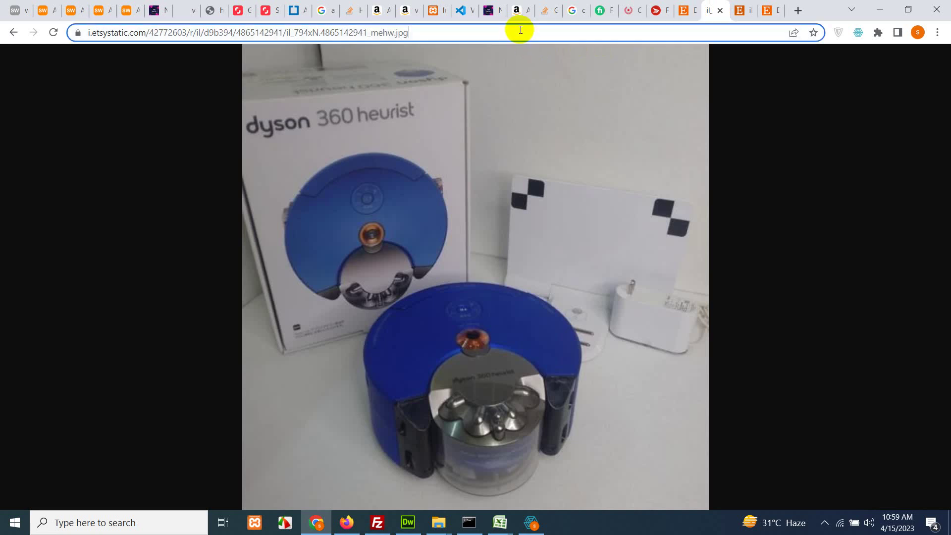
key(ctrl+v)
key(Return)
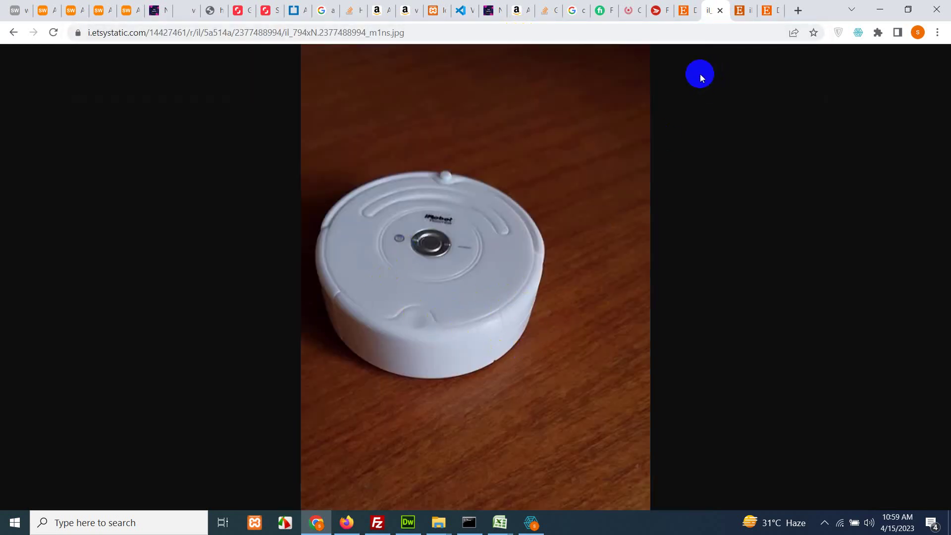
- Return to the Dyson listing and bring up the scraping window to check its progress
click(682, 10)
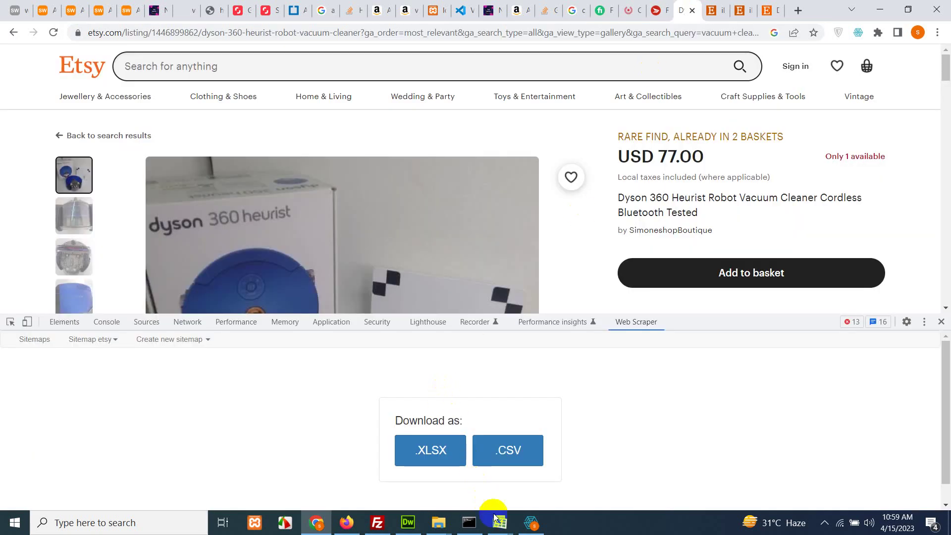
click(531, 521)
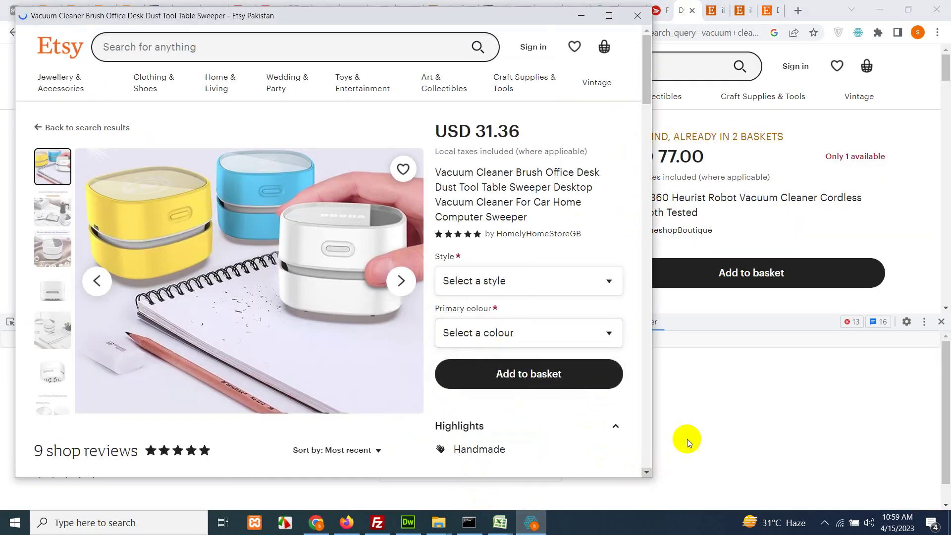
- Close the etsy.csv and etsy (1).csv workbooks in Excel without saving their changes
click(712, 420)
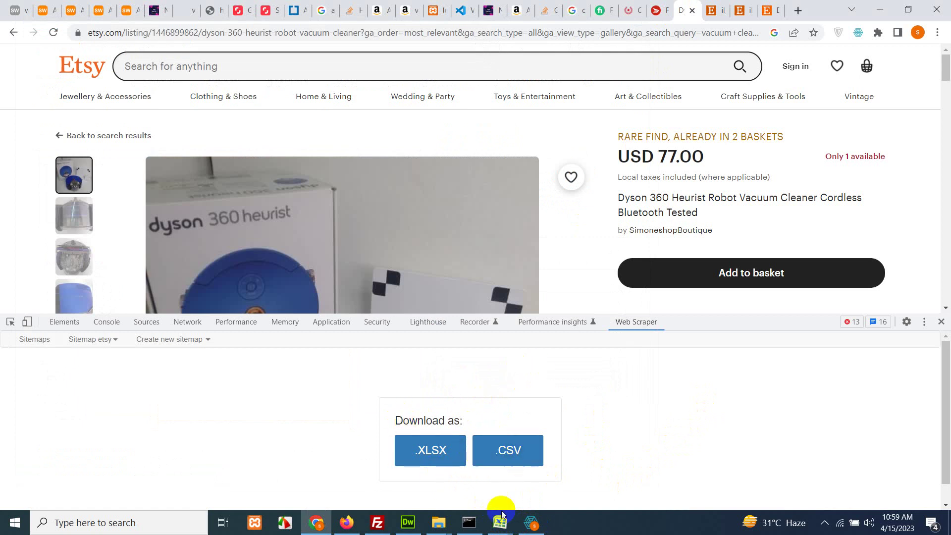
click(503, 526)
click(489, 429)
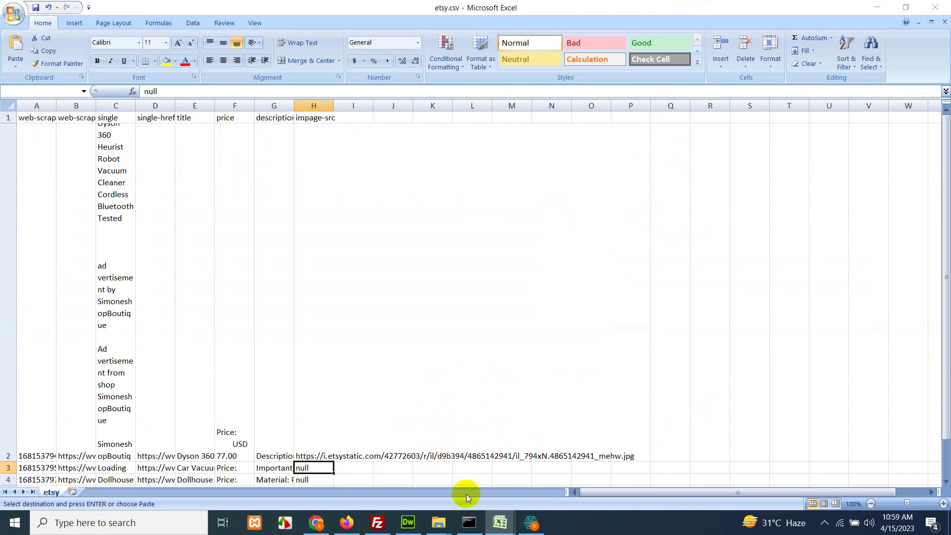
click(476, 293)
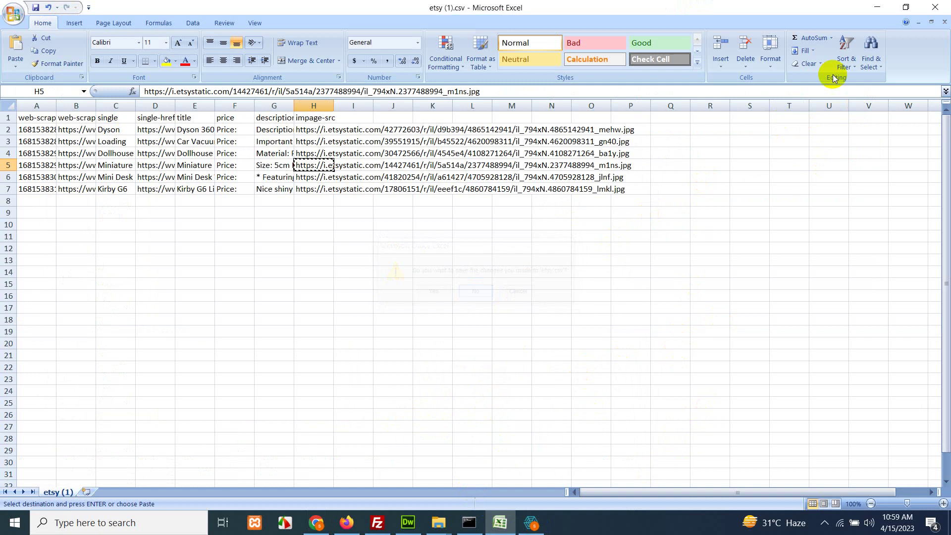
click(935, 7)
click(476, 293)
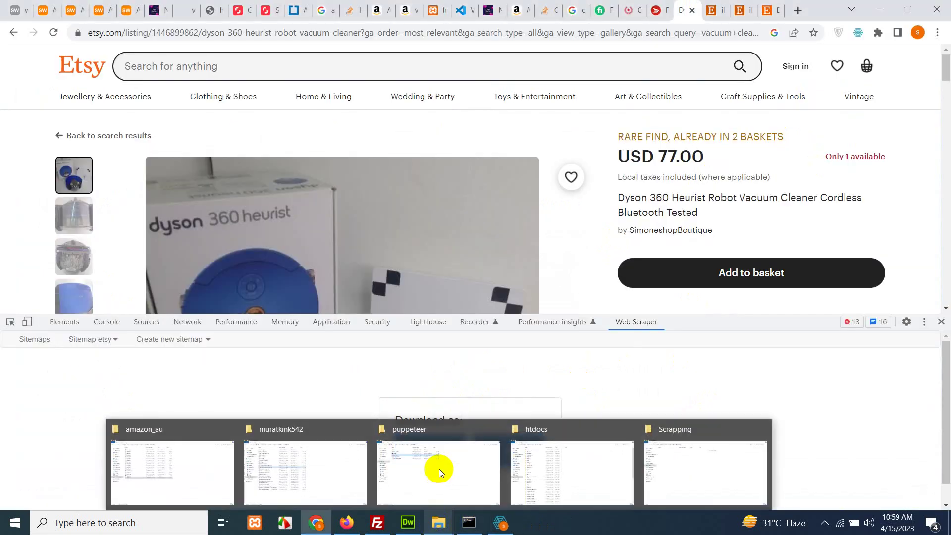
- Export the etsy sitemap's latest scraped data as a CSV file again and open it in Excel
click(439, 522)
click(515, 452)
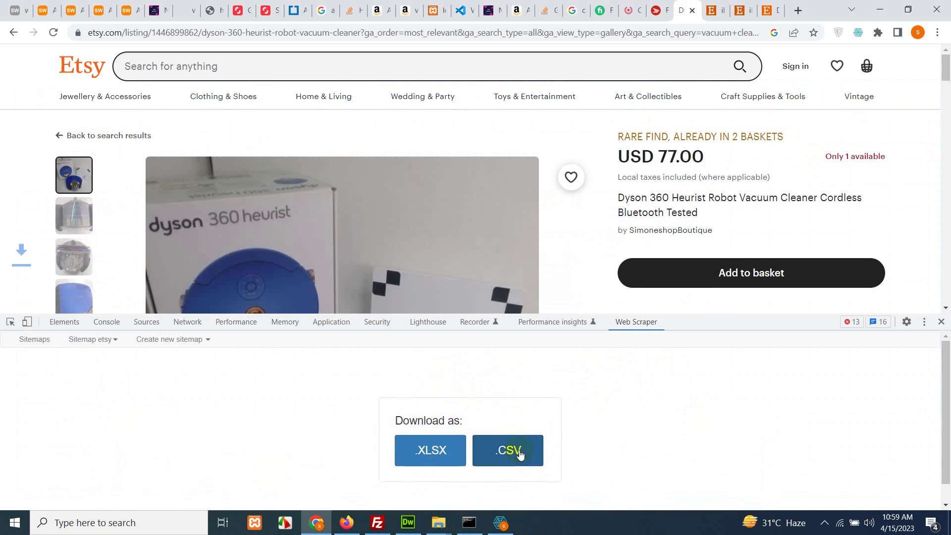
click(70, 495)
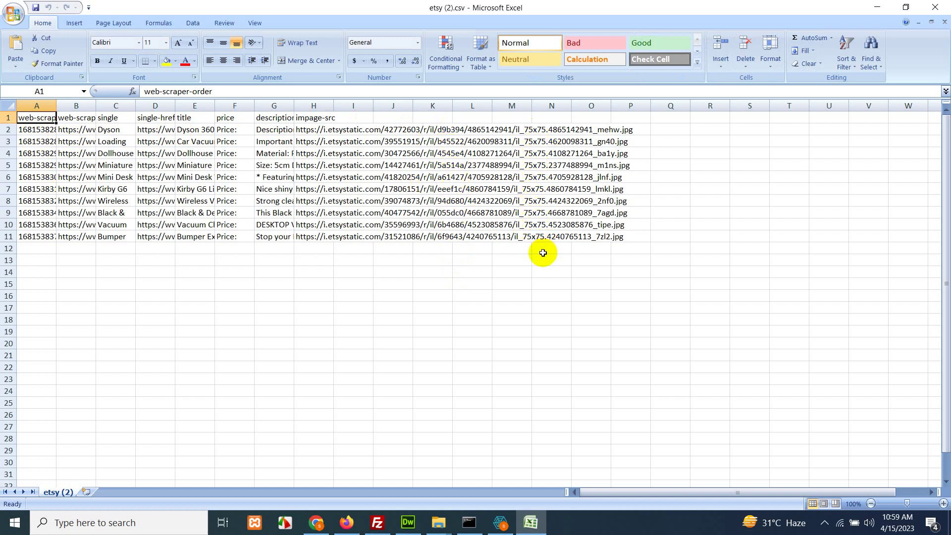
- Paste the copied 794xN image address into cell M16 and close the etsy (2).csv workbook
click(515, 296)
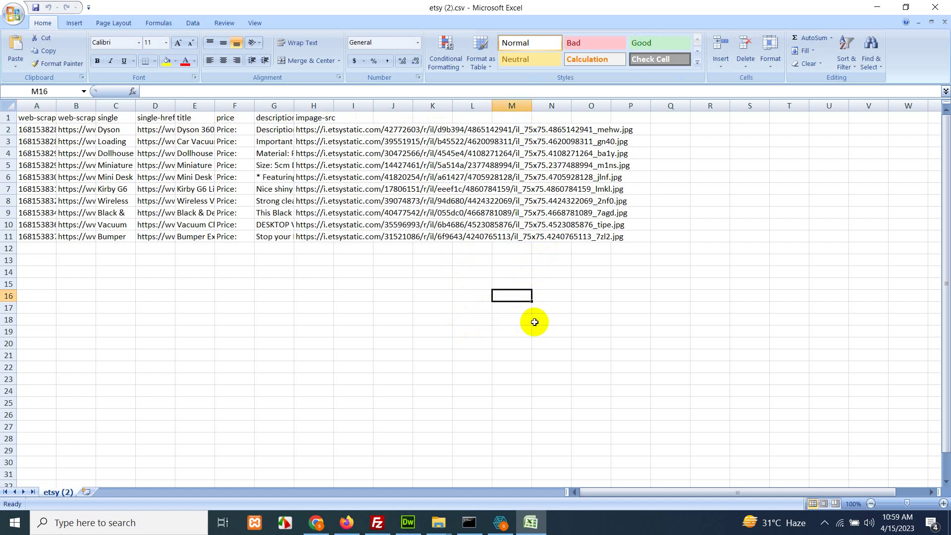
key(ctrl+v)
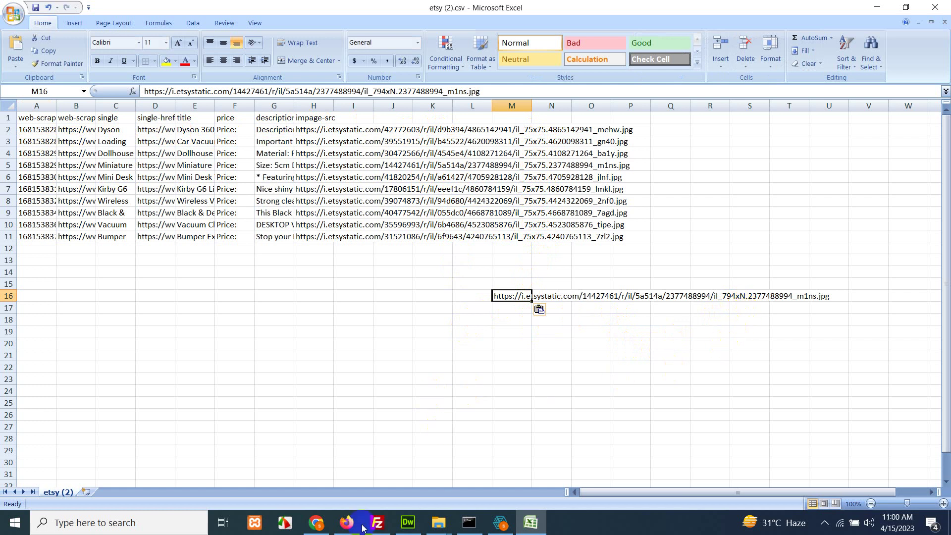
click(318, 524)
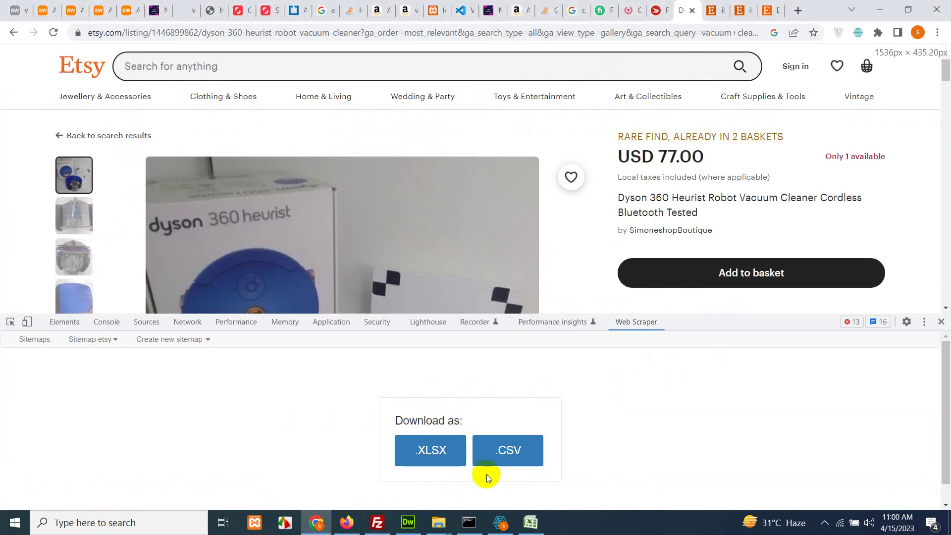
click(531, 523)
click(945, 22)
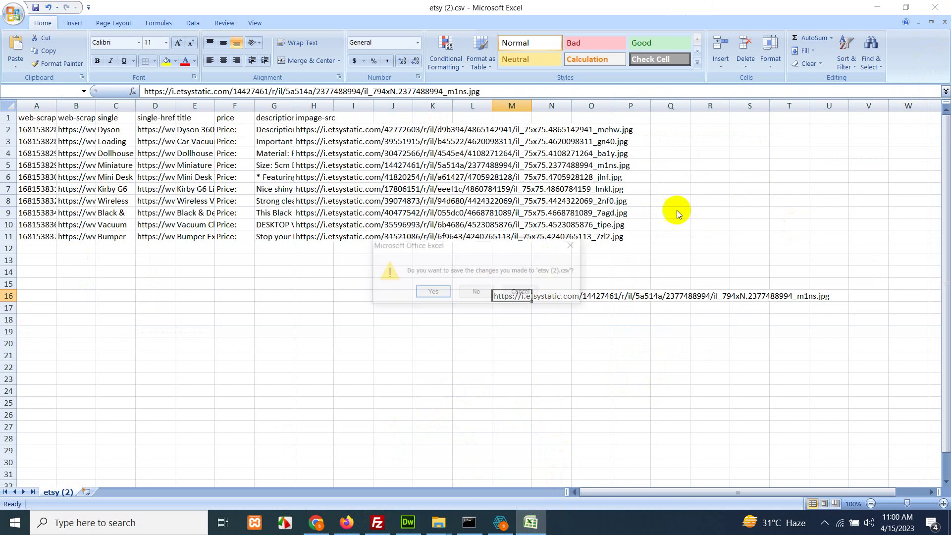
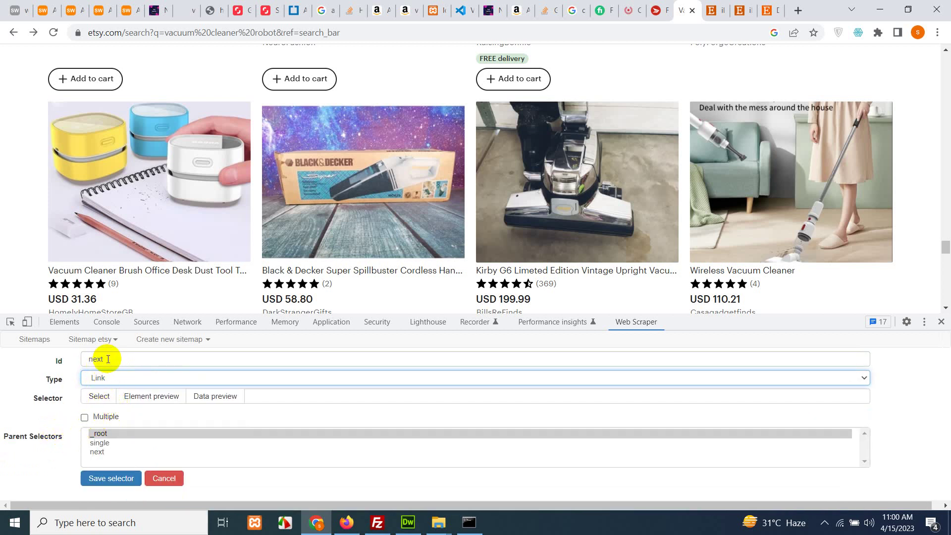
- Add next to _root as a parent of the new next link selector and try to save it
scroll(361, 240, down, 14)
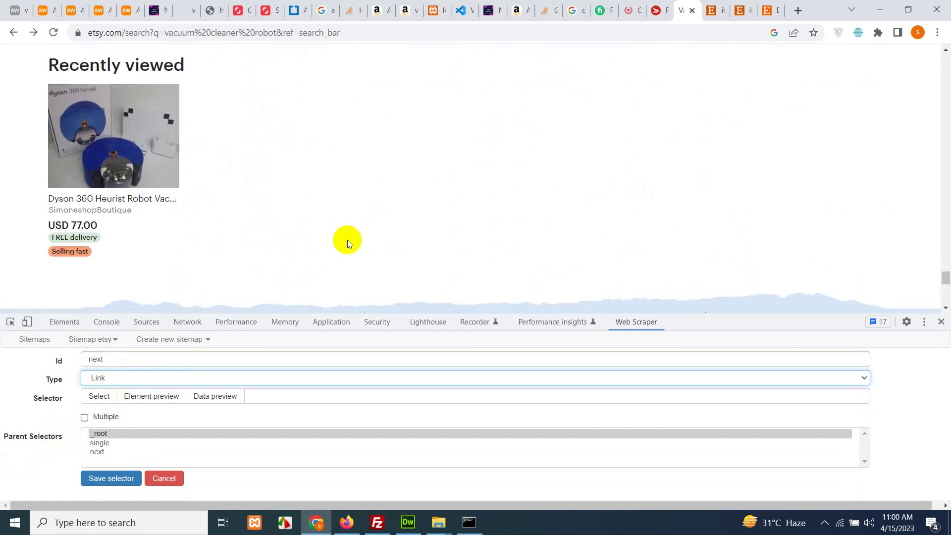
scroll(347, 240, up, 3)
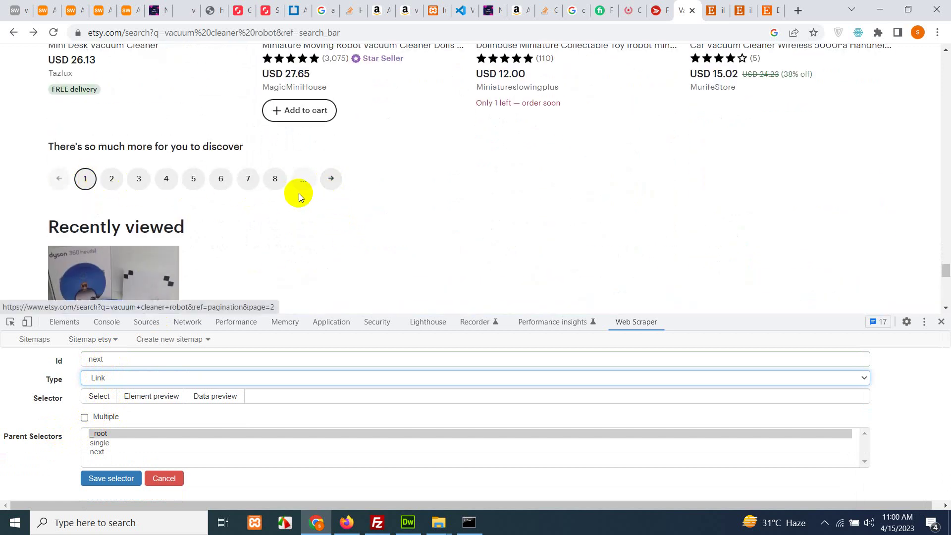
ctrl+click(105, 453)
click(119, 478)
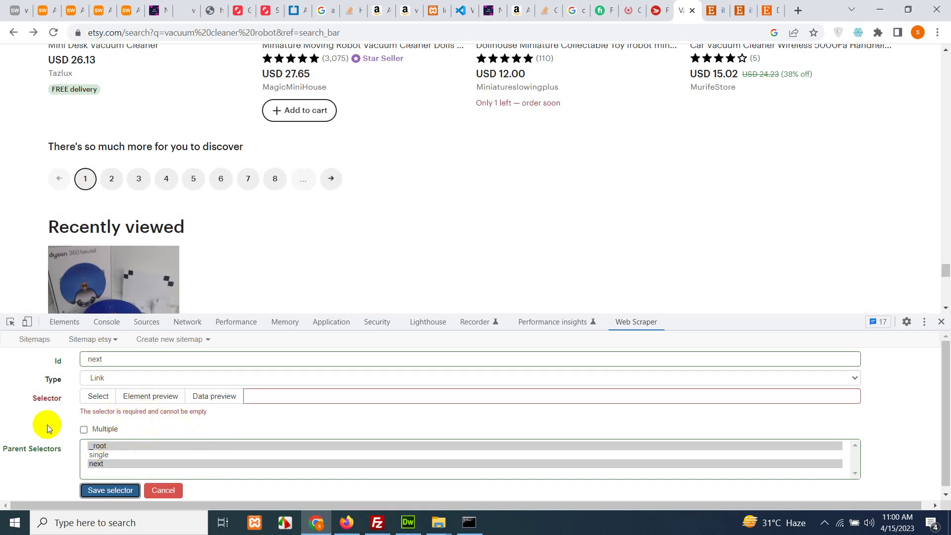
- Pick the next-page arrow in the search results pagination as the next selector's element and save the selector
click(99, 397)
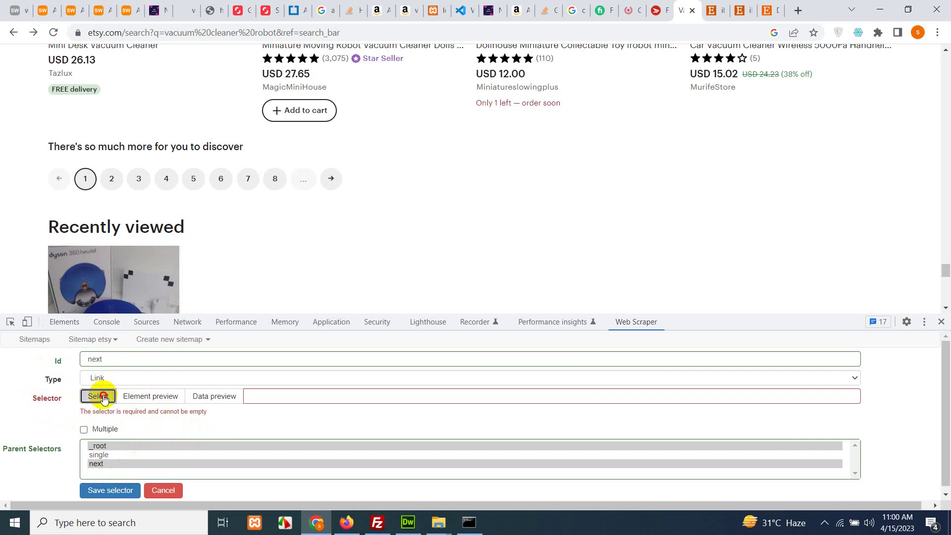
click(331, 178)
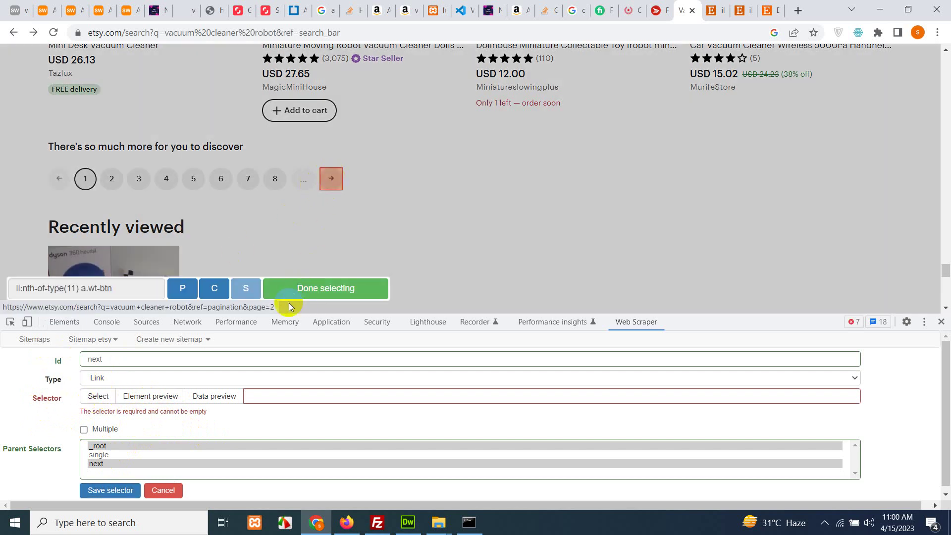
click(327, 292)
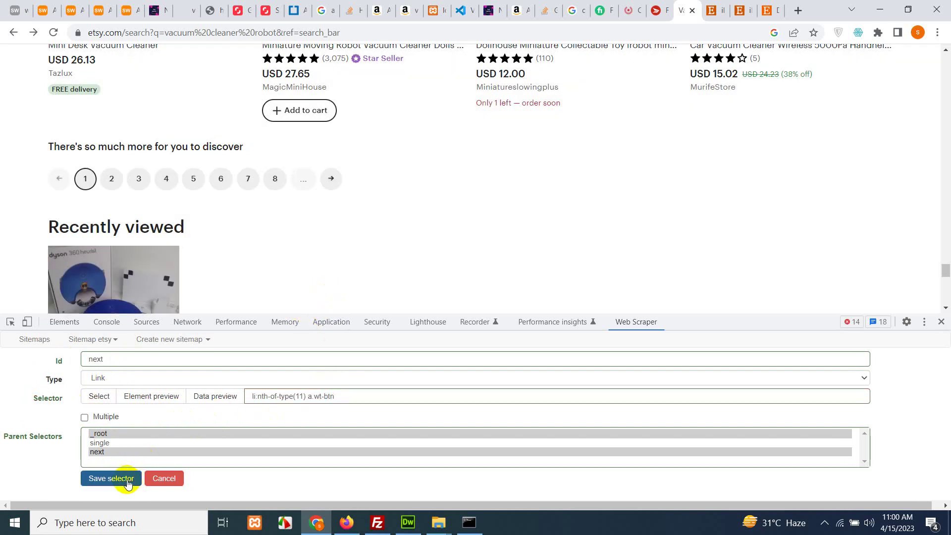
click(125, 488)
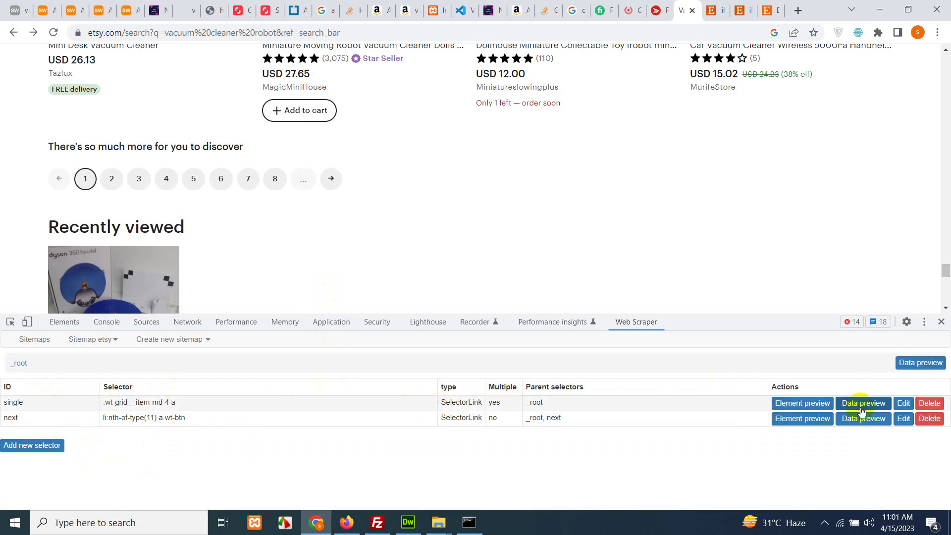
- Edit the single selector so its parents are both _root and next, and save it
click(904, 404)
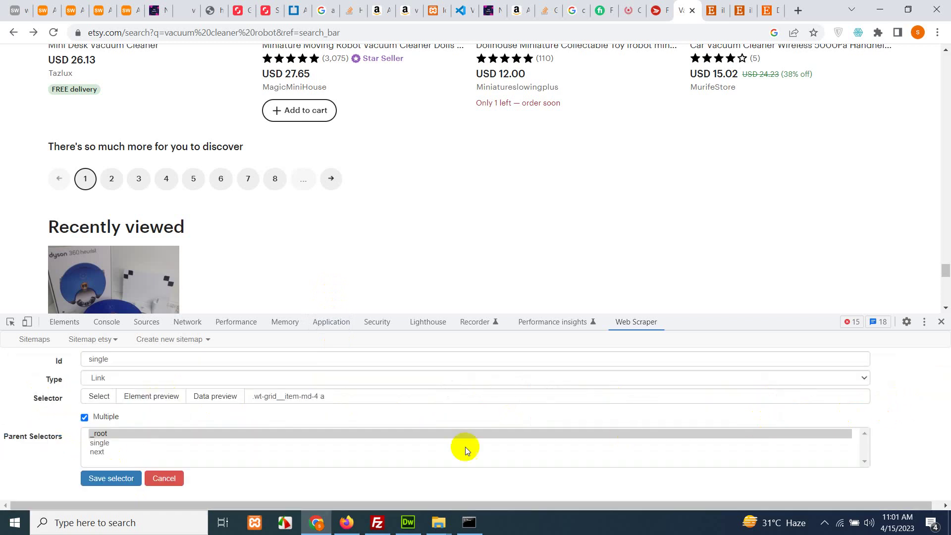
ctrl+click(104, 452)
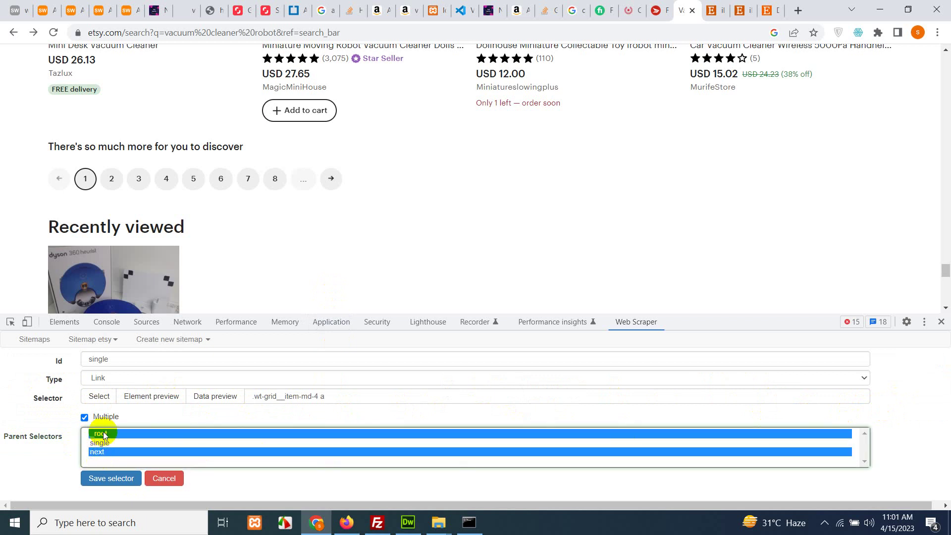
click(104, 480)
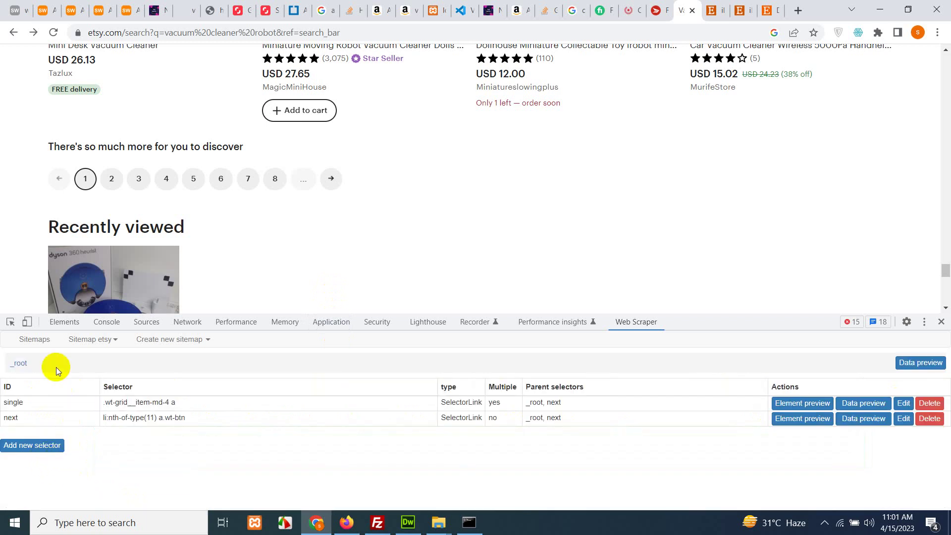
- Start scraping the etsy sitemap and check the vacuum cleaner robot results page in the scraping window
click(83, 346)
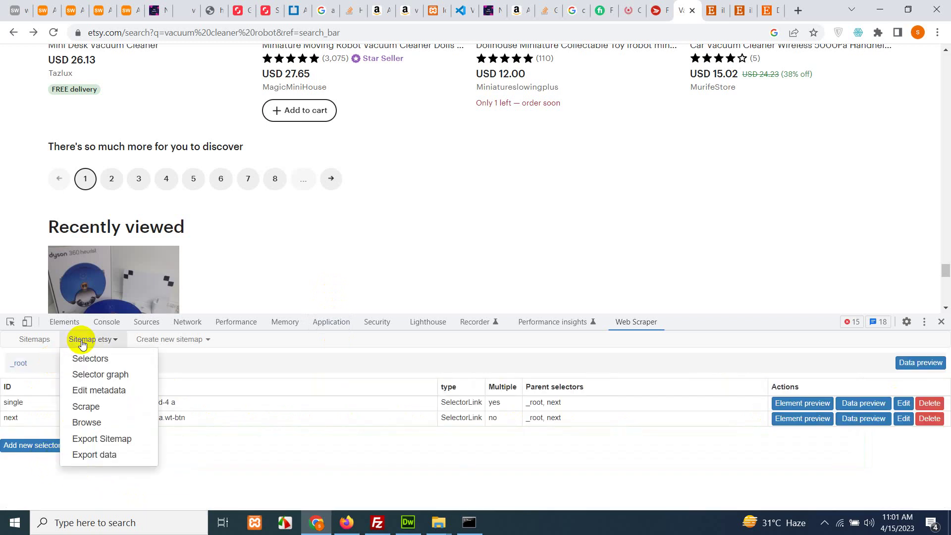
click(91, 406)
click(99, 415)
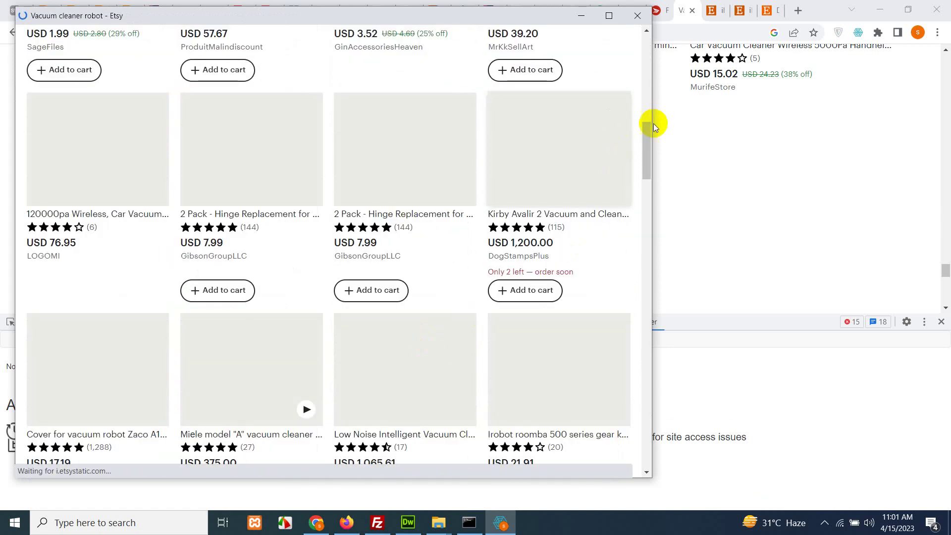
drag(652, 124, 651, 52)
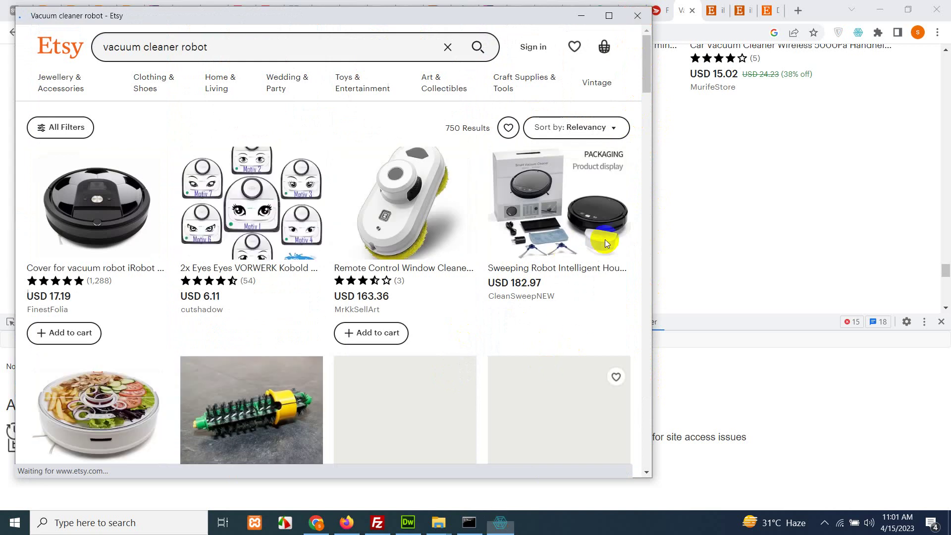
click(675, 233)
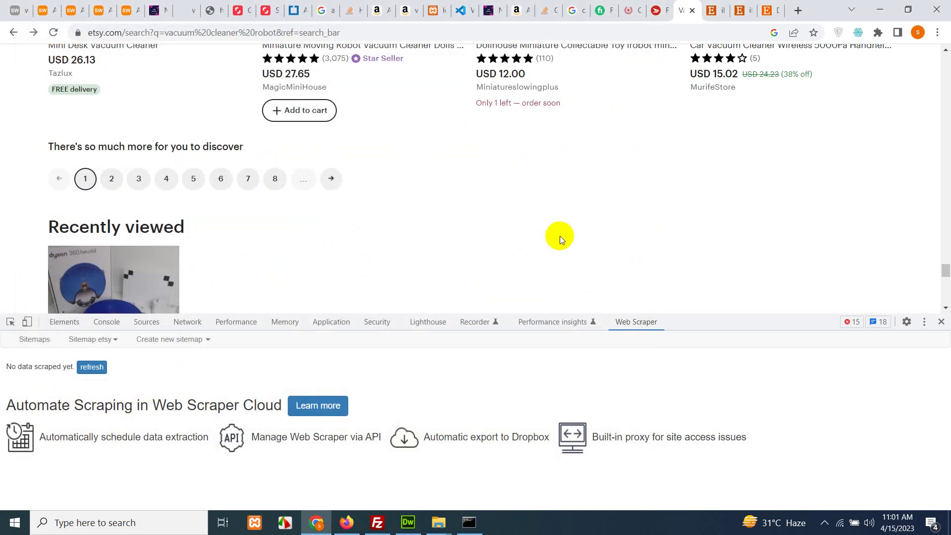